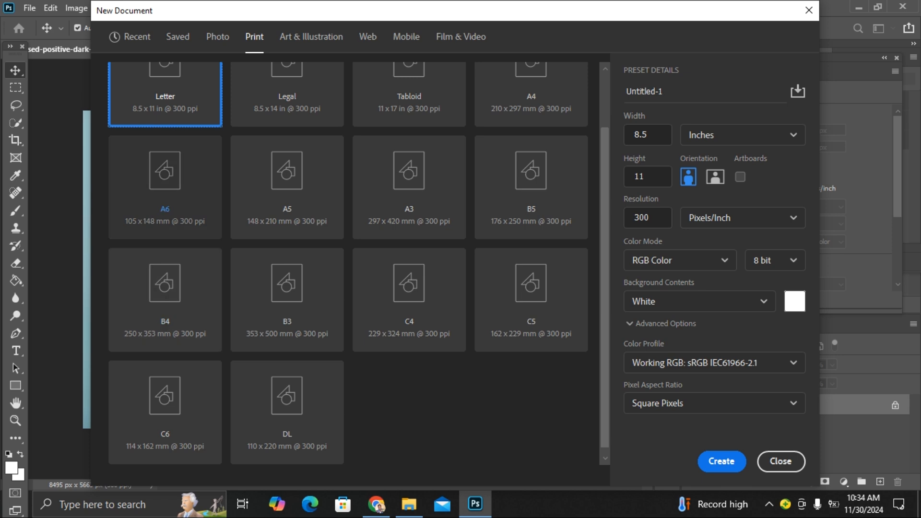
Create a new print document from the A4 preset at 300 ppi, with its dimensions in pixels.
scroll(347, 263, "up", 2)
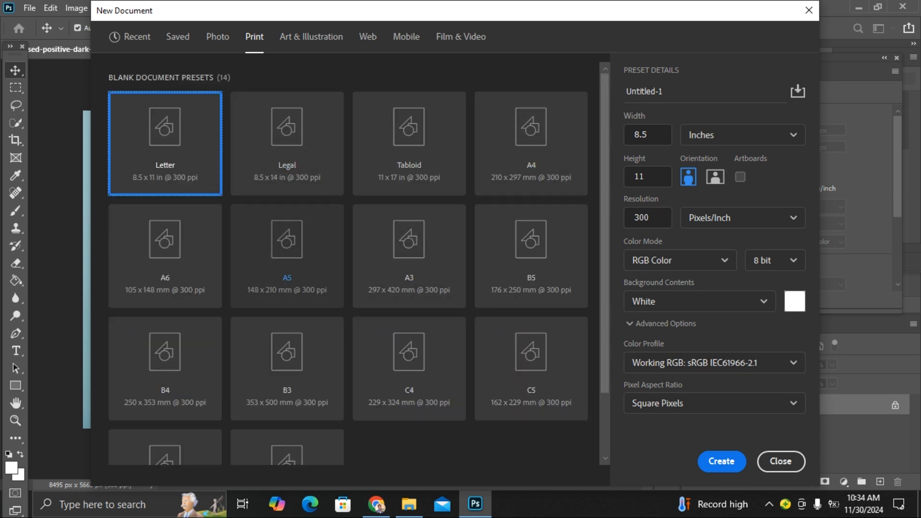
left_click(534, 149)
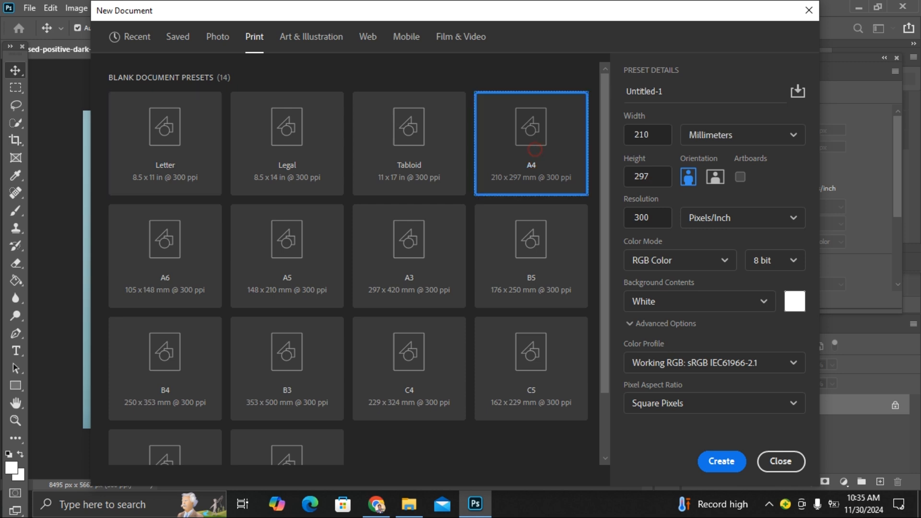
left_click(762, 134)
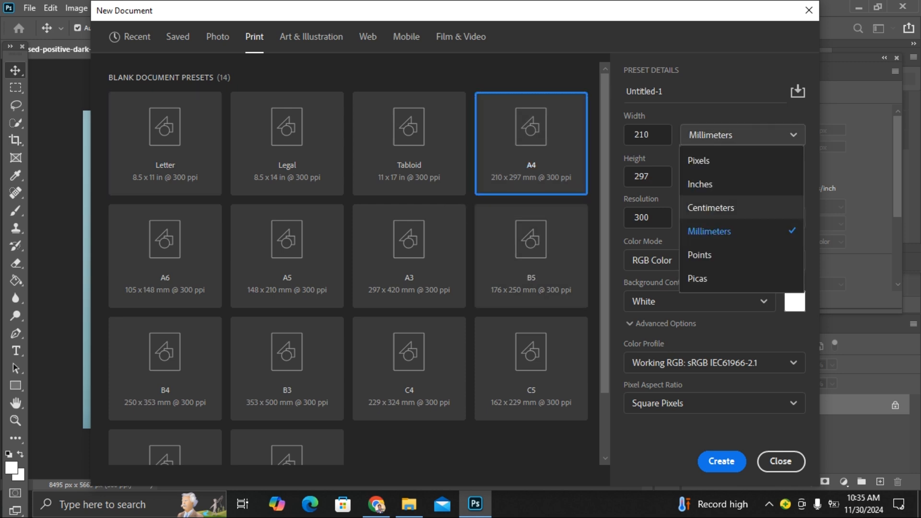
left_click(762, 159)
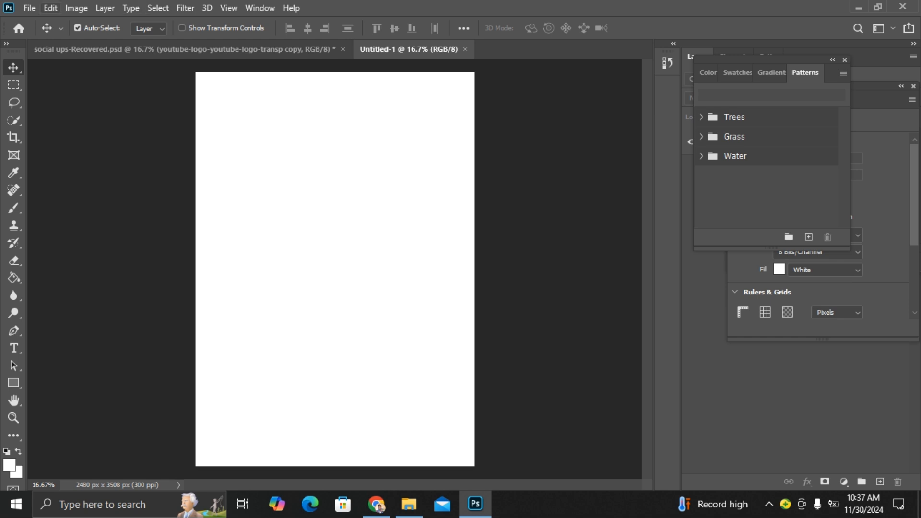
Open the surprised-positive-dark-skinned-lady photo of the woman in the pink sweater from the Desktop.
left_click(29, 8)
key("Return")
scroll(238, 206, "down", 10)
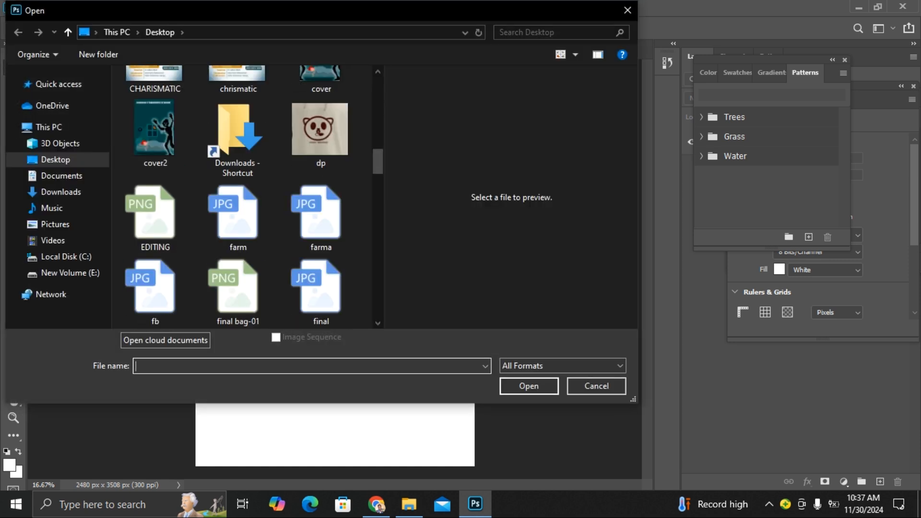
scroll(238, 206, "down", 10)
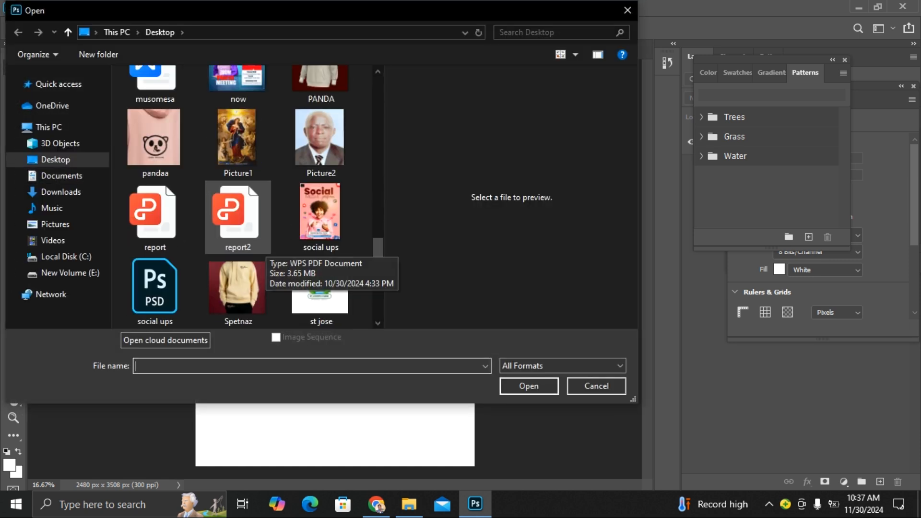
scroll(238, 216, "down", 5)
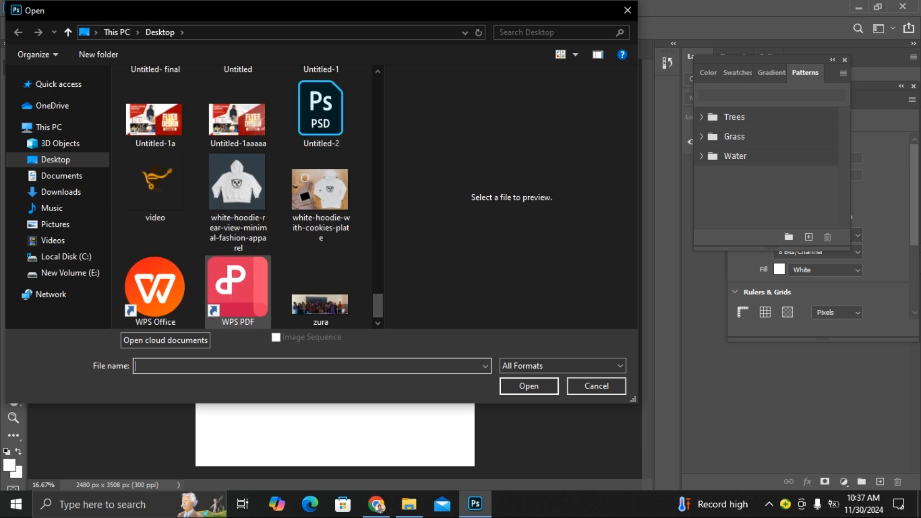
scroll(237, 197, "up", 6)
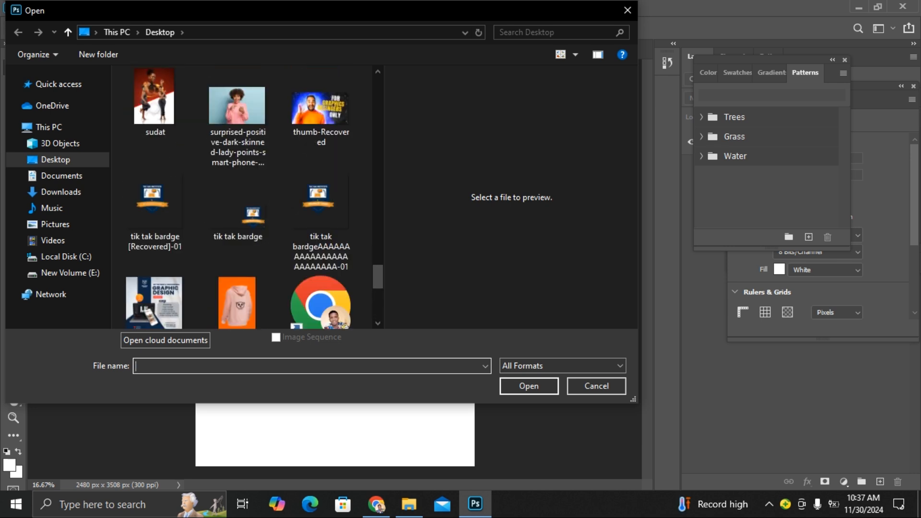
left_click(231, 143)
left_click(528, 385)
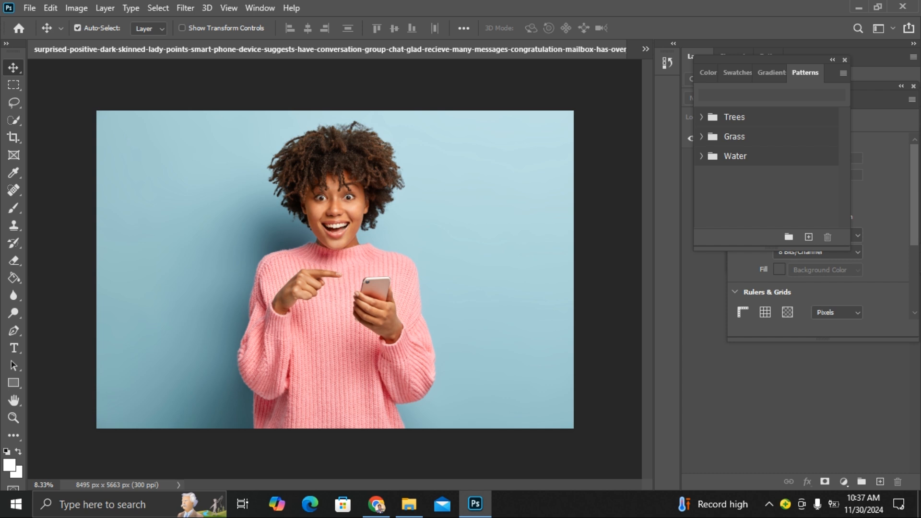
Review the finished poster in social ups-Recovered.psd and return to the woman's photo.
left_click(646, 49)
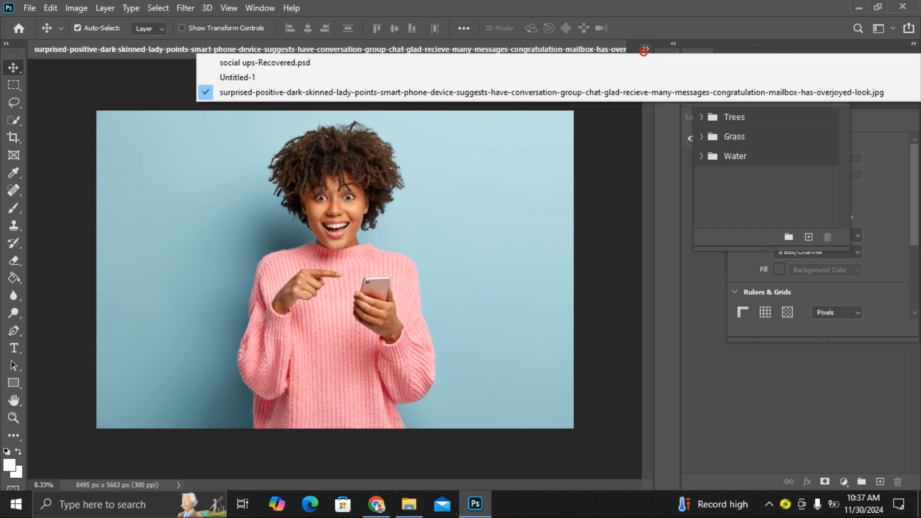
left_click(264, 62)
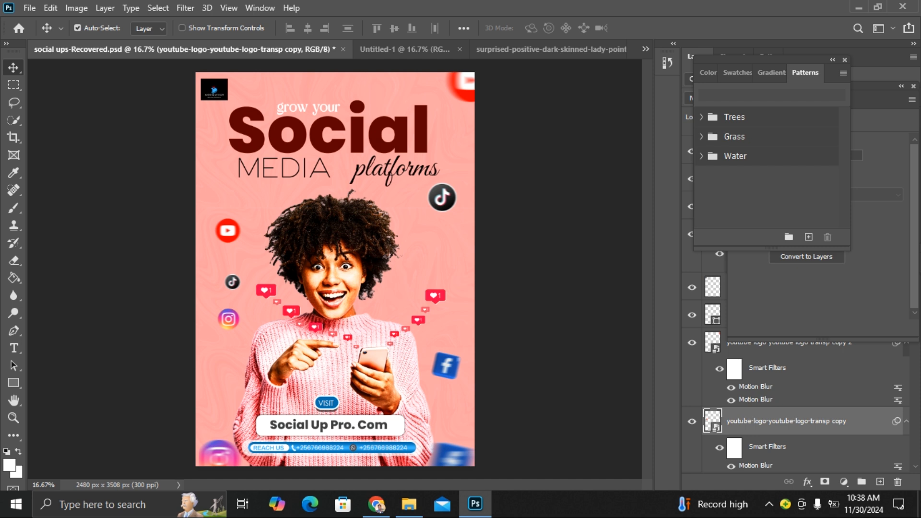
left_click(376, 52)
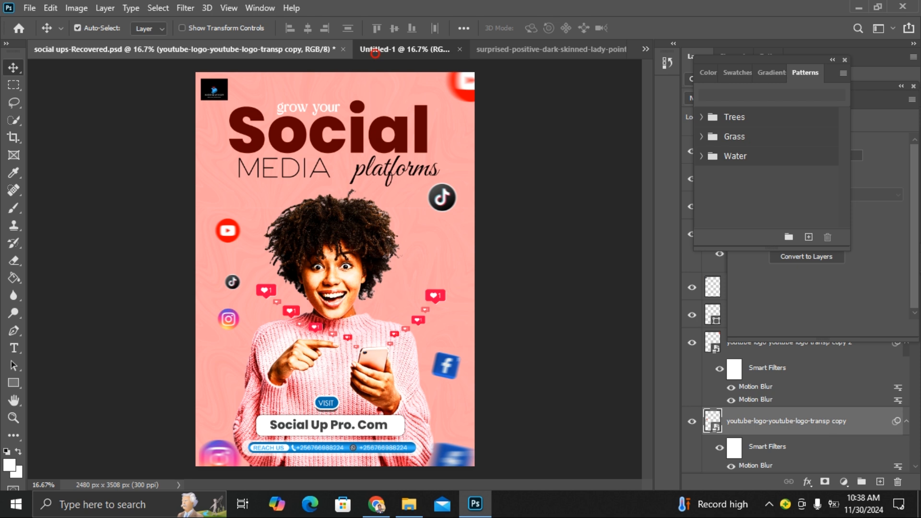
left_click(443, 51)
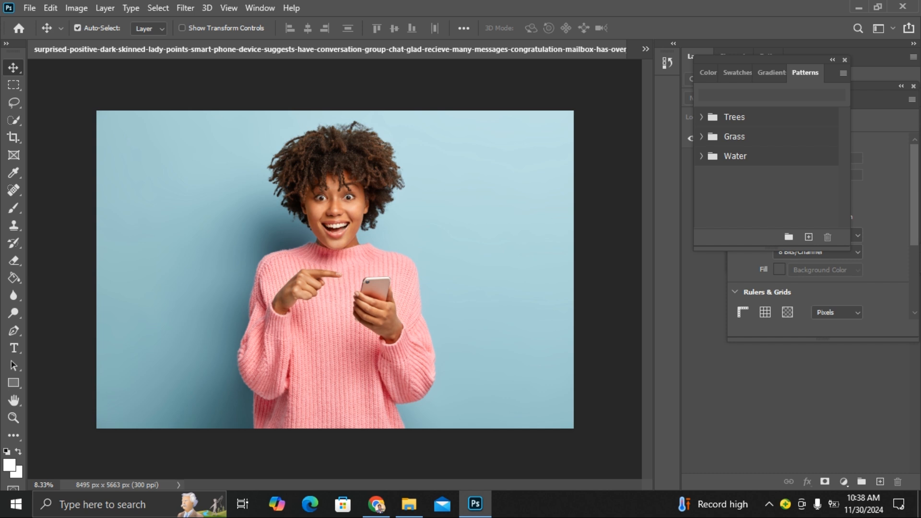
In Select and Mask, set the view to Overlay at 100% opacity and select the woman with Select Subject.
key("w")
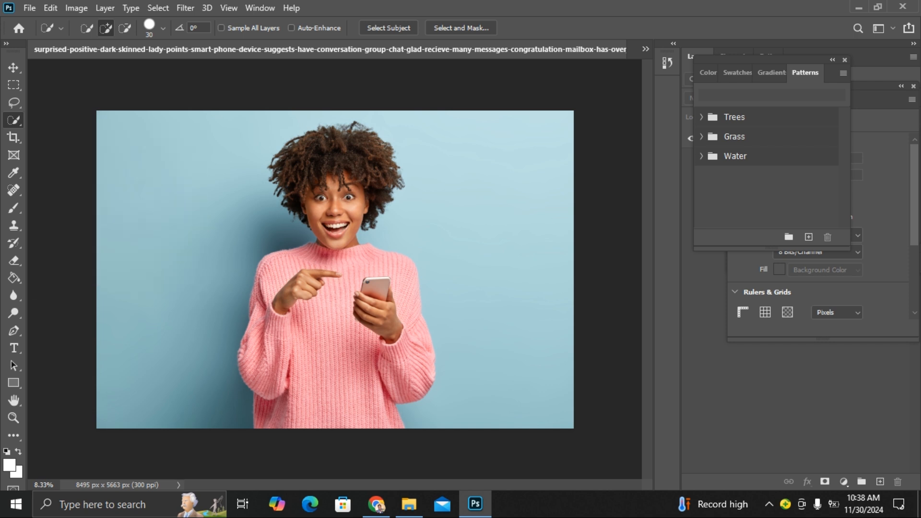
left_click(461, 28)
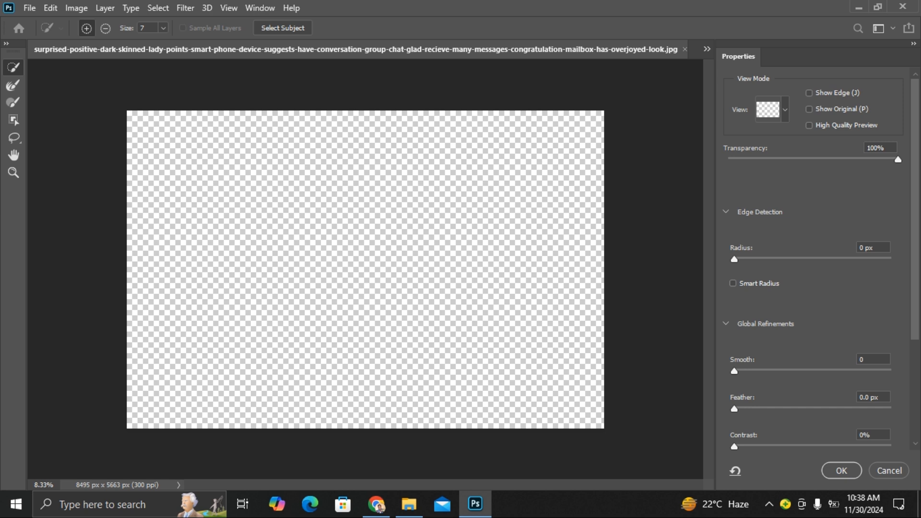
left_click(785, 110)
left_click(737, 196)
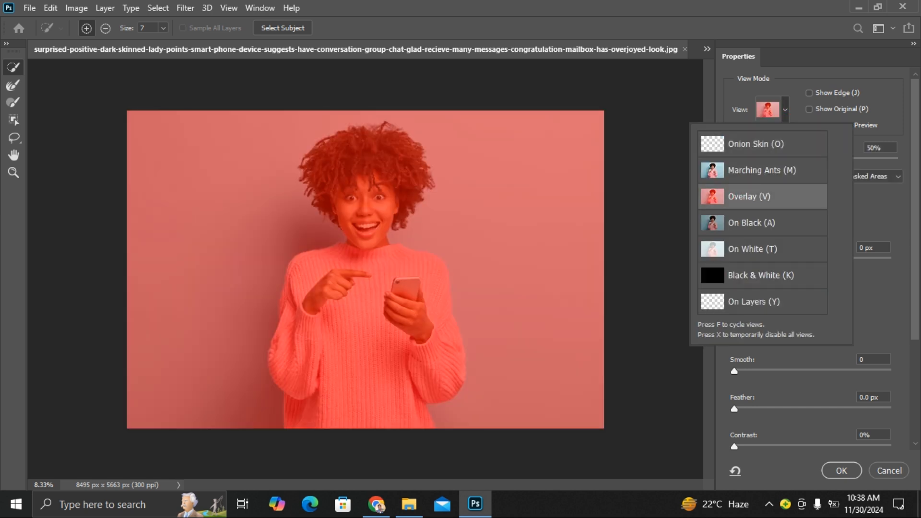
left_click(875, 216)
left_click_drag(813, 157, 898, 159)
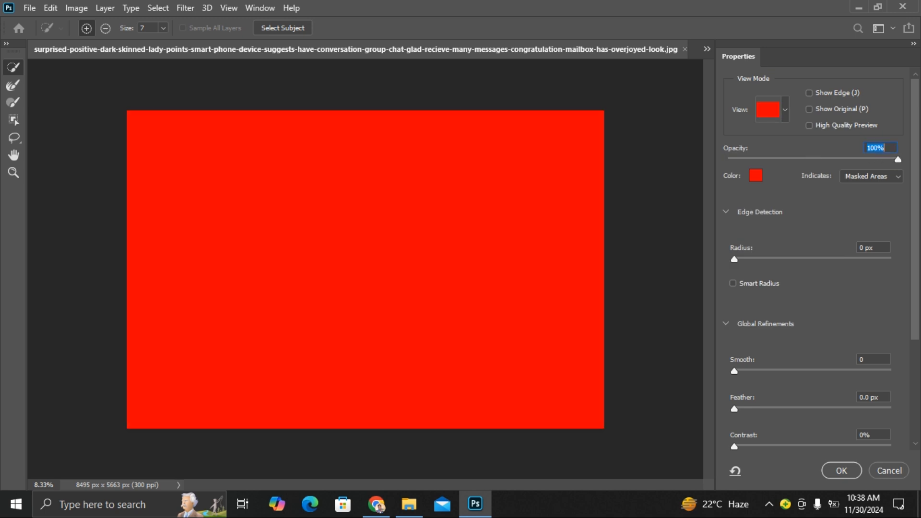
left_click(282, 28)
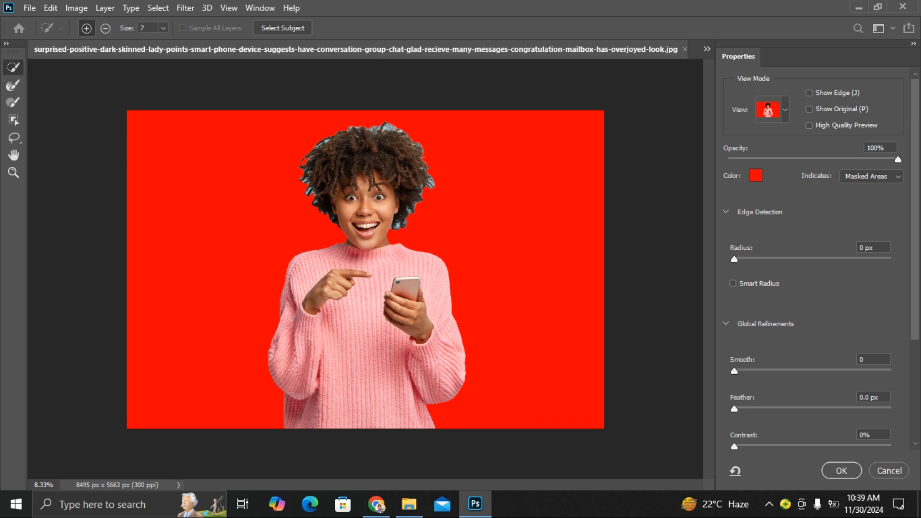
Brush along the left edge of the woman's hair with the Refine Edge Brush at size 300.
key("ctrl+plus")
scroll(365, 269, "up", 2)
key("ctrl+plus")
scroll(365, 269, "up", 1)
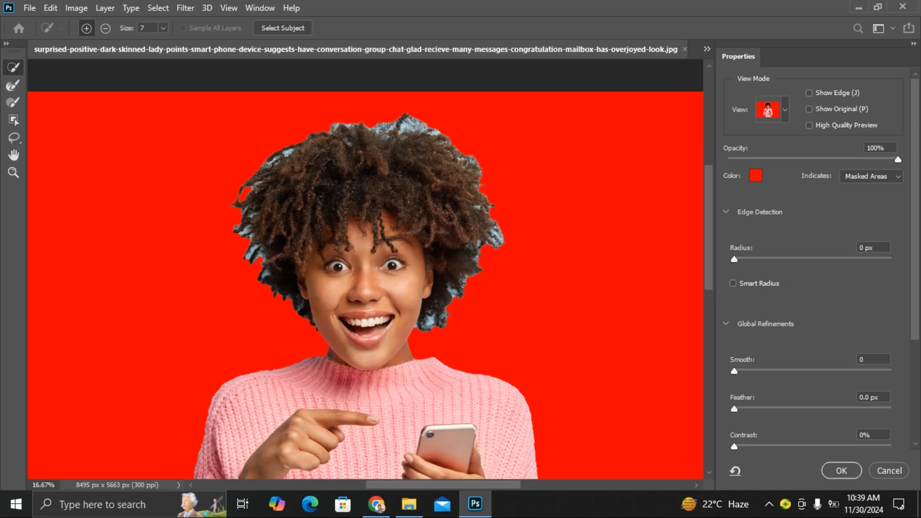
key("ctrl+plus")
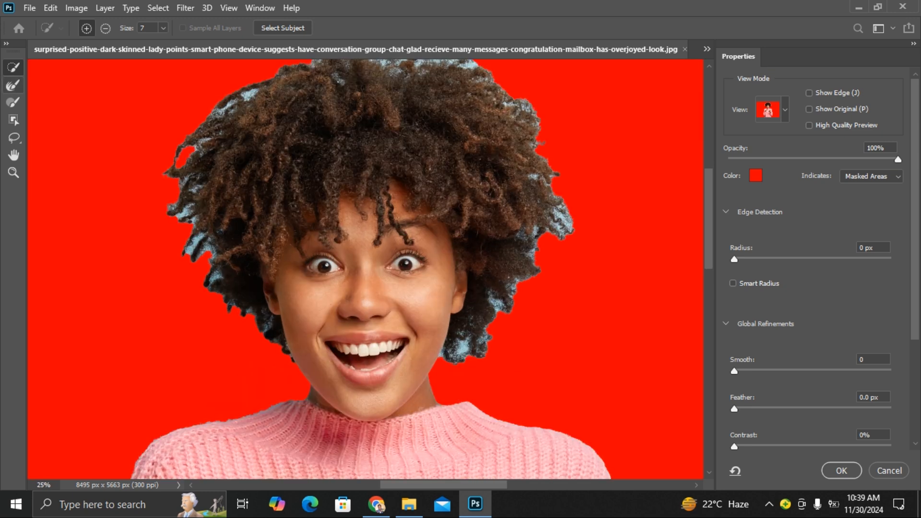
key("r")
key("bracketright")
key("bracketright")
key("bracketright")
key("bracketright")
key("bracketright")
key("bracketright")
key("bracketright")
key("bracketright")
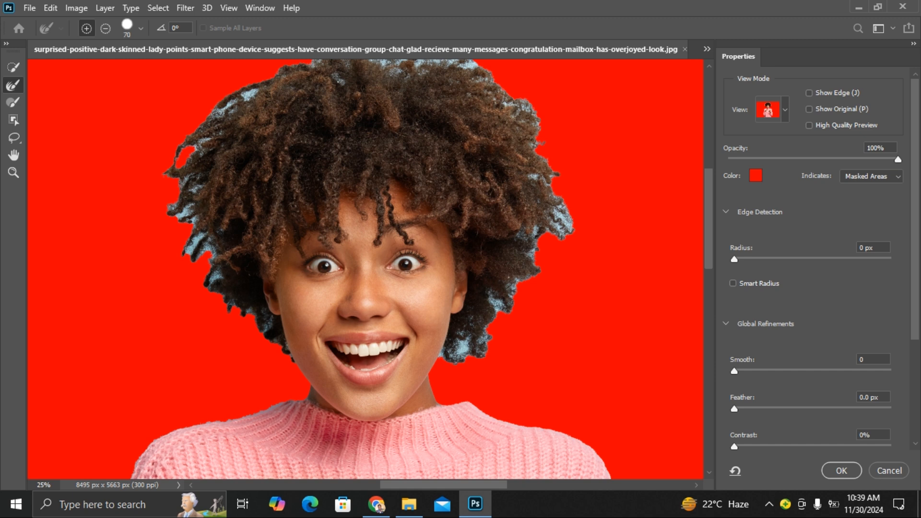
key("bracketright")
key("bracketright")
key("bracketright")
mouse_move(206, 255)
left_mouse_down()
mouse_move(171, 197)
mouse_move(195, 146)
mouse_move(273, 72)
left_mouse_up()
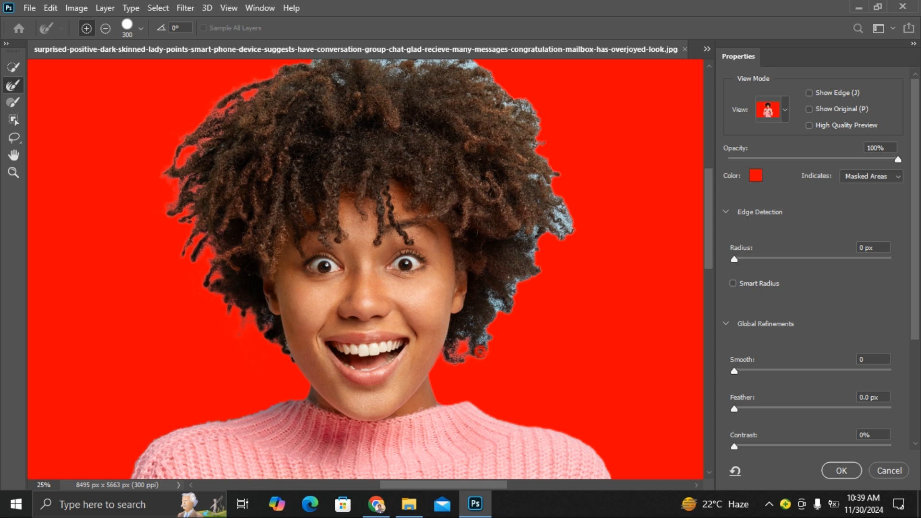
Refine the right and top edges of the woman's hair and apply the selection to cut out the background.
left_click_drag(480, 351, 519, 285)
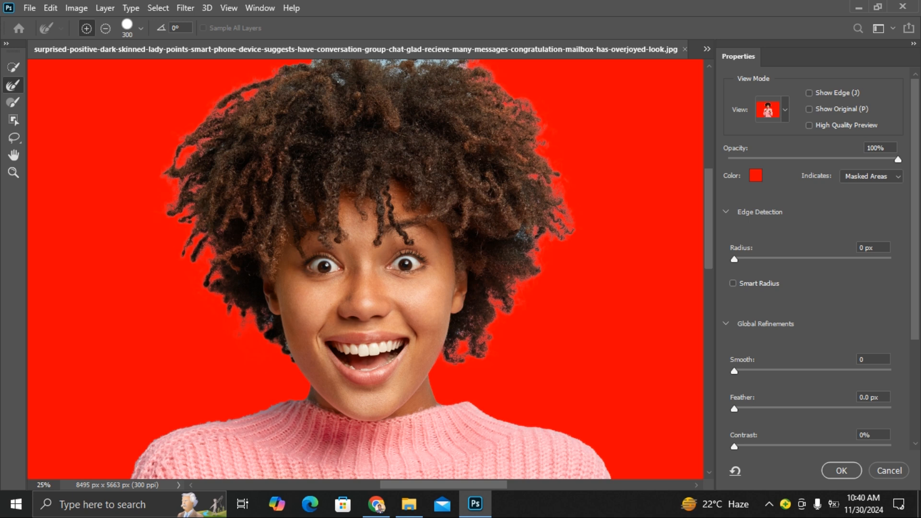
scroll(711, 198, "up", 5)
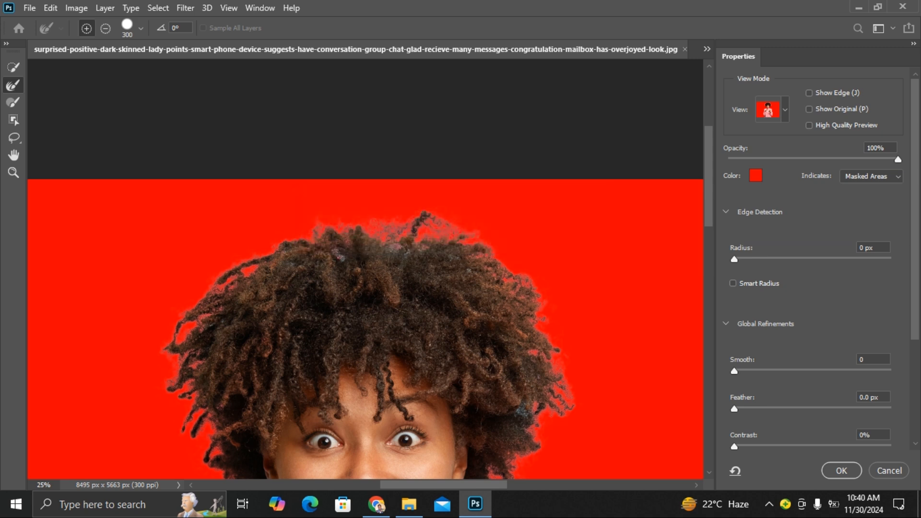
left_click(840, 472)
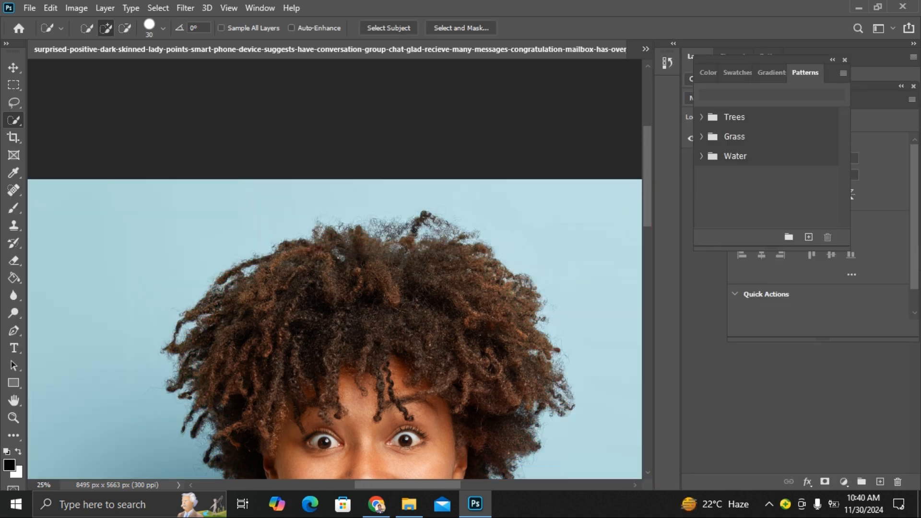
scroll(336, 302, "down", 2)
scroll(335, 303, "down", 3)
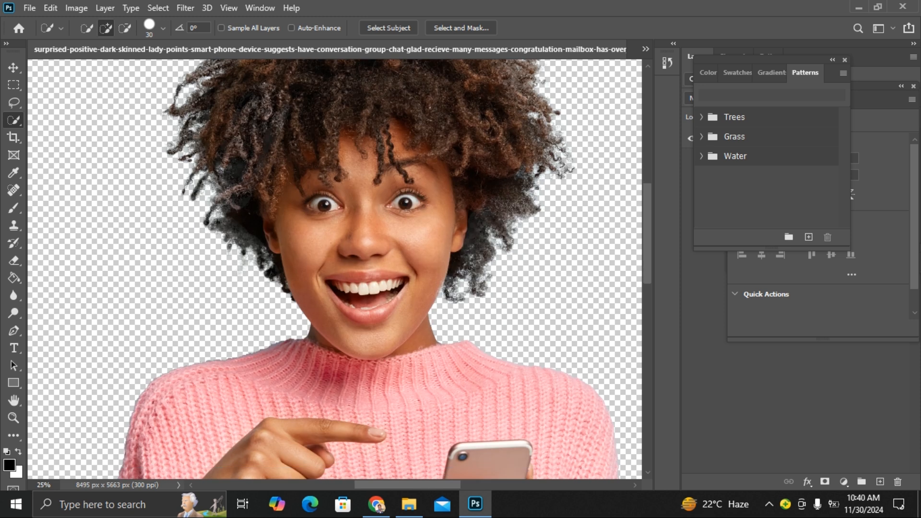
key("ctrl+minus")
key("ctrl+minus")
key("ctrl+minus")
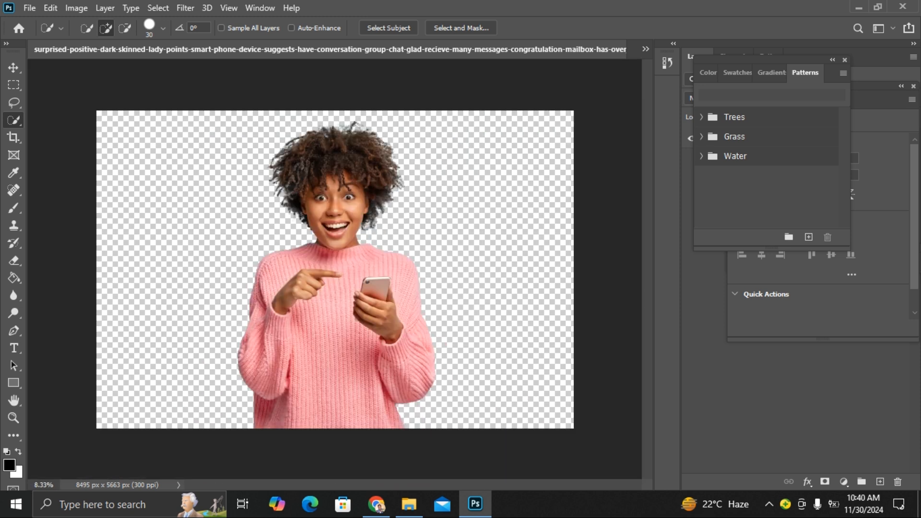
Try to move the woman cutout into the Untitled-1 document with the Move tool.
key("v")
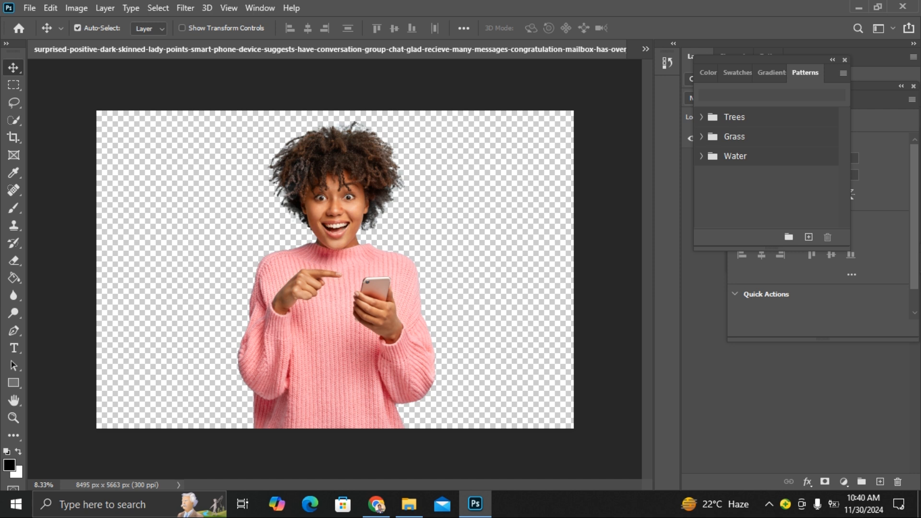
left_click_drag(415, 221, 350, 201)
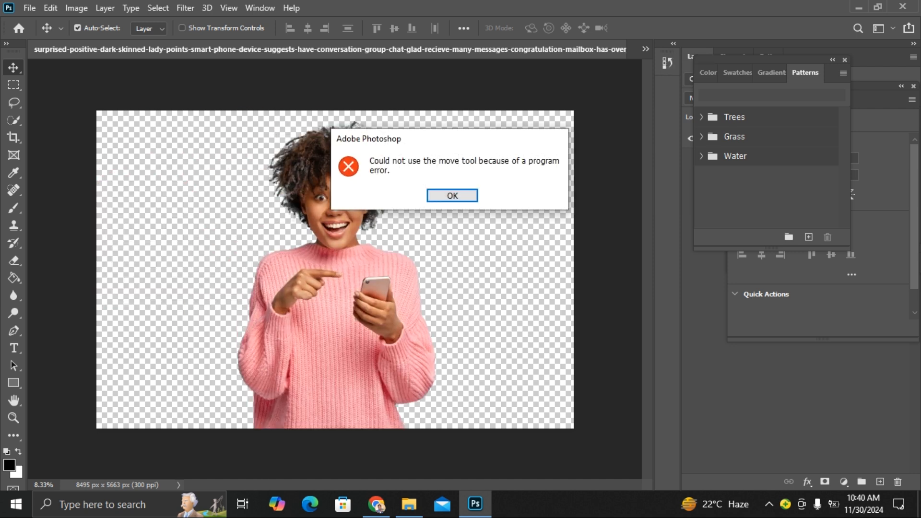
left_click(458, 195)
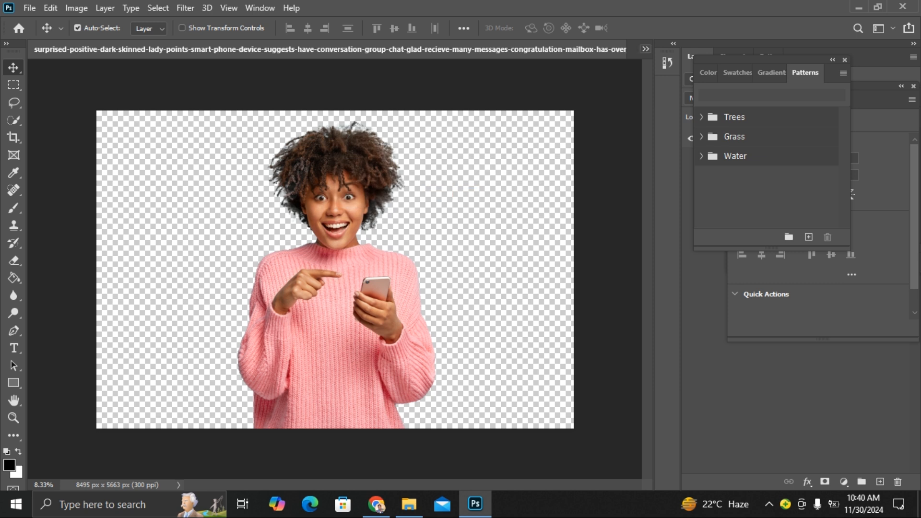
left_click(645, 48)
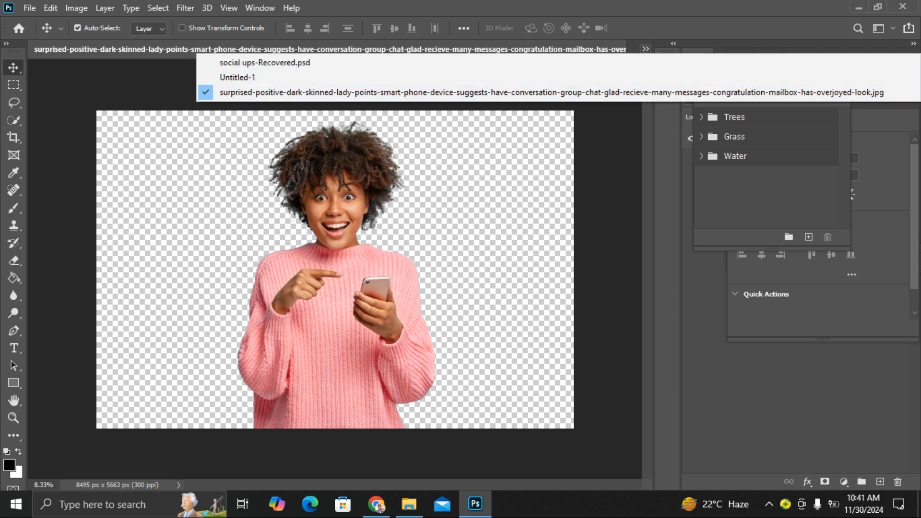
left_click(333, 308)
left_click_drag(398, 262, 201, 55)
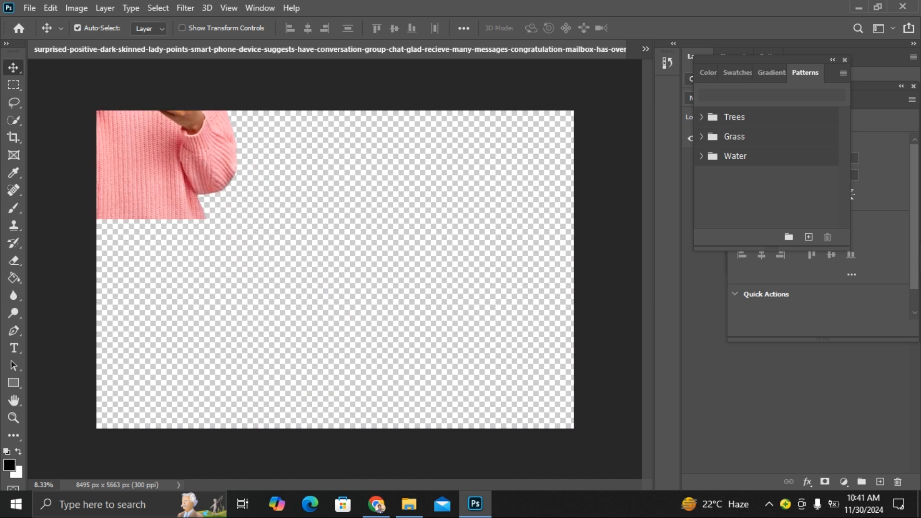
left_click_drag(278, 48, 384, 220)
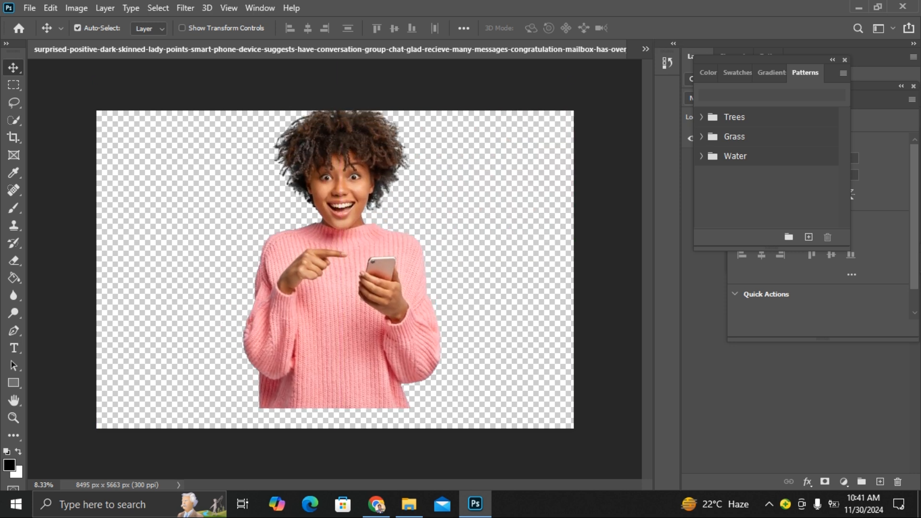
Float the photo in its own window beside Untitled-1 and copy the woman cutout onto the blank A4 page.
left_click_drag(387, 49, 415, 80)
left_click(375, 49)
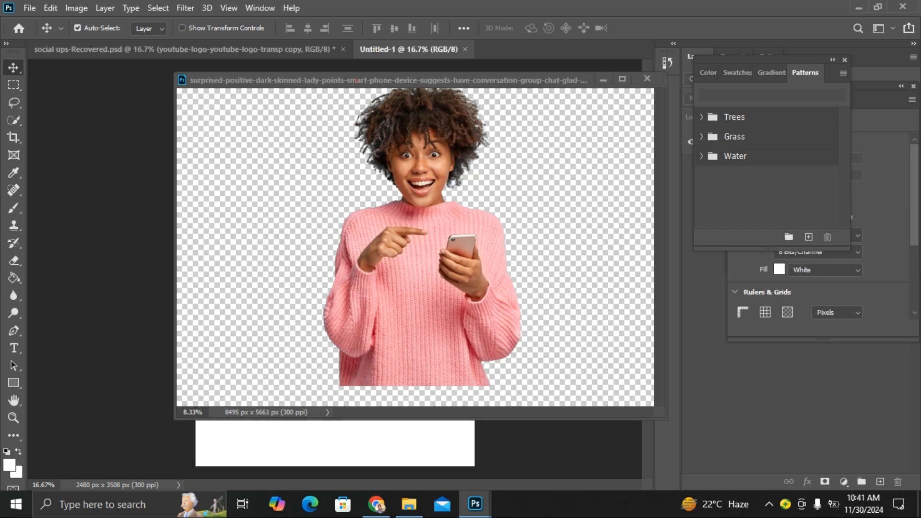
left_click_drag(358, 80, 565, 91)
left_click_drag(595, 309, 279, 283)
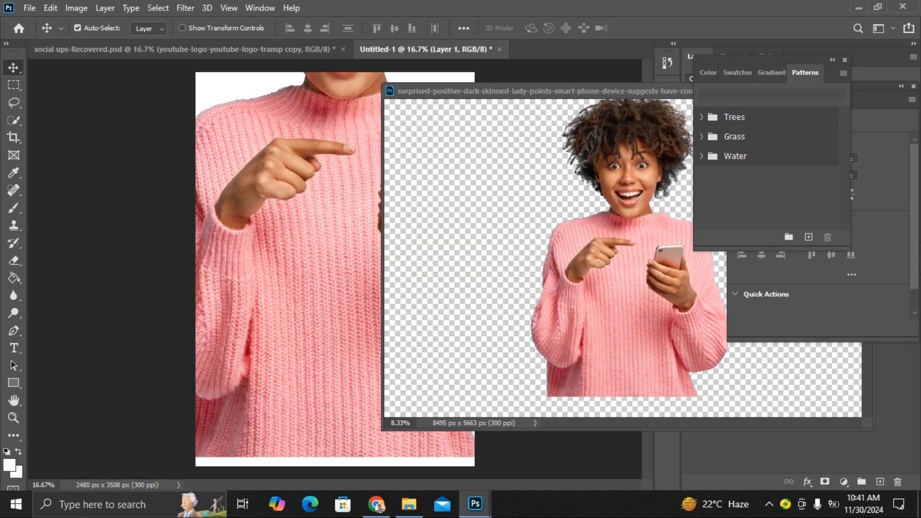
Close the floating stock photo of the woman without saving its changes.
left_click_drag(537, 91, 354, 132)
left_click(669, 129)
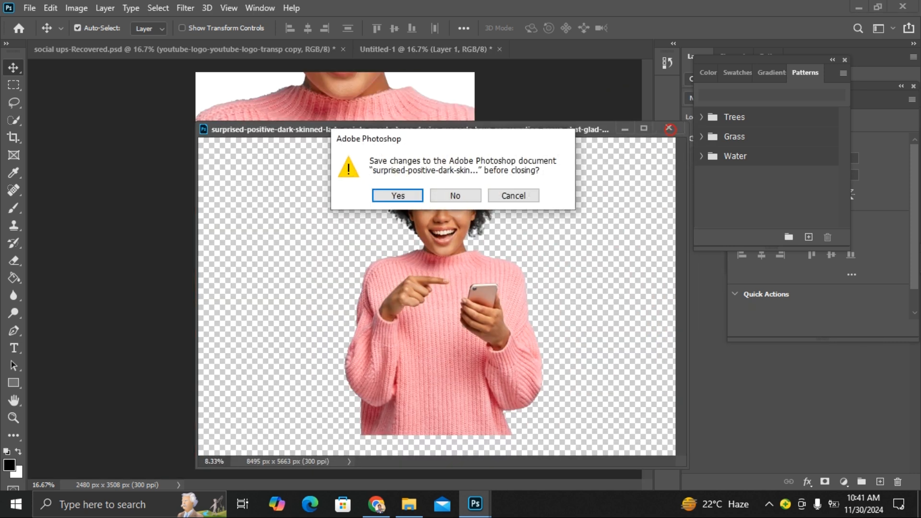
left_click(455, 195)
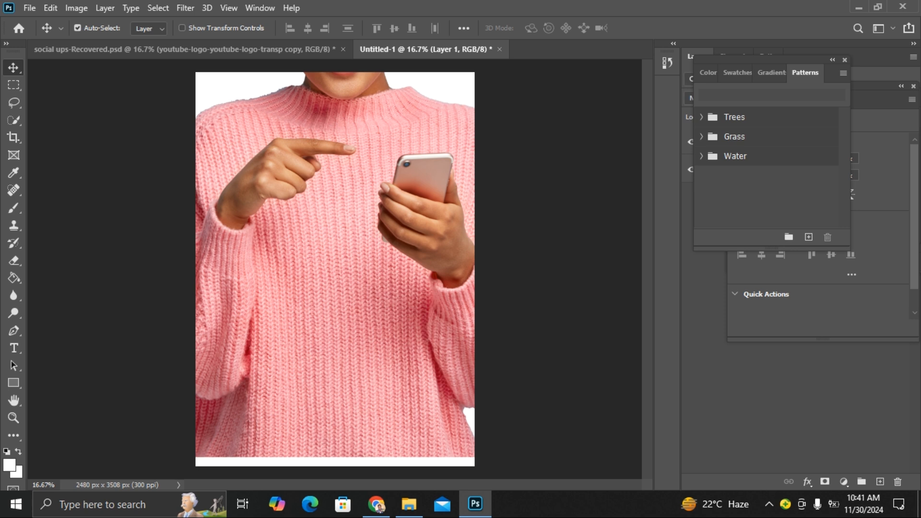
Scale the woman's layer down to about 4087 × 2725 px and place her against the page's bottom edge.
key("ctrl+minus")
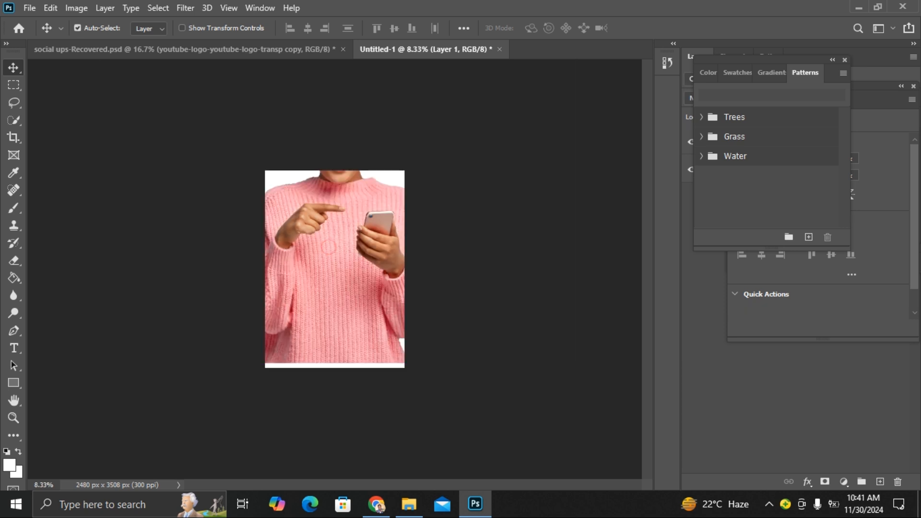
key("ctrl+t")
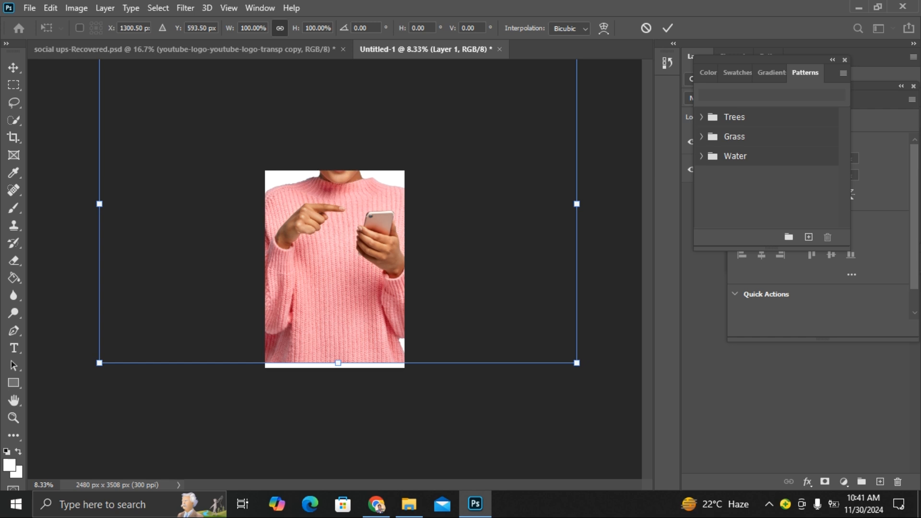
left_click_drag(99, 363, 238, 271)
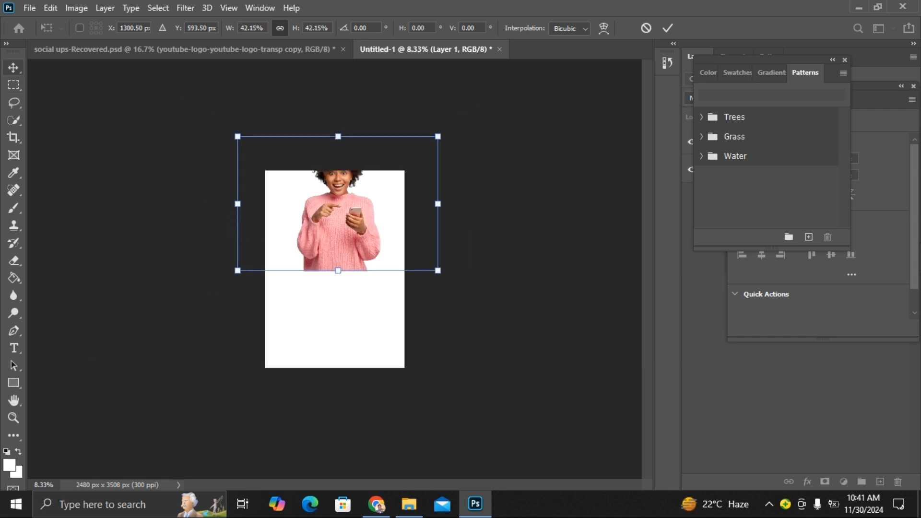
left_click(13, 64)
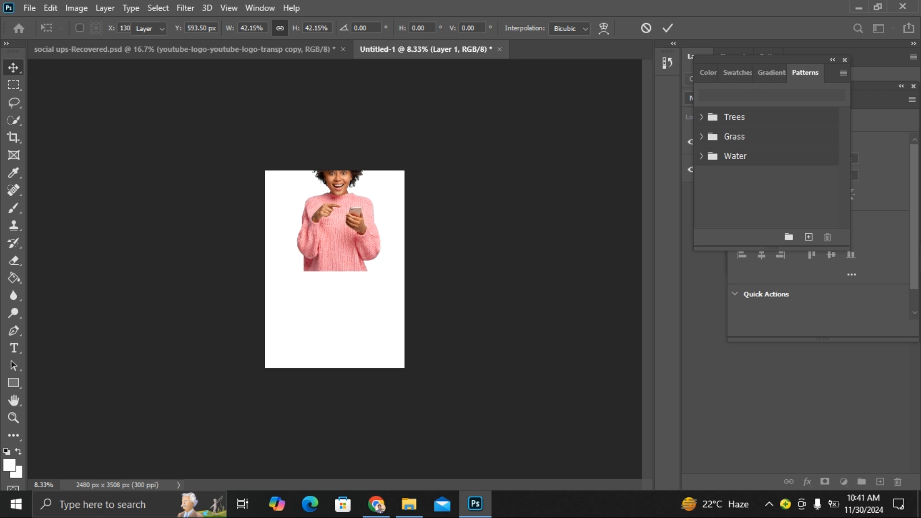
left_click_drag(350, 208, 350, 276)
key("ctrl+0")
key("ctrl+t")
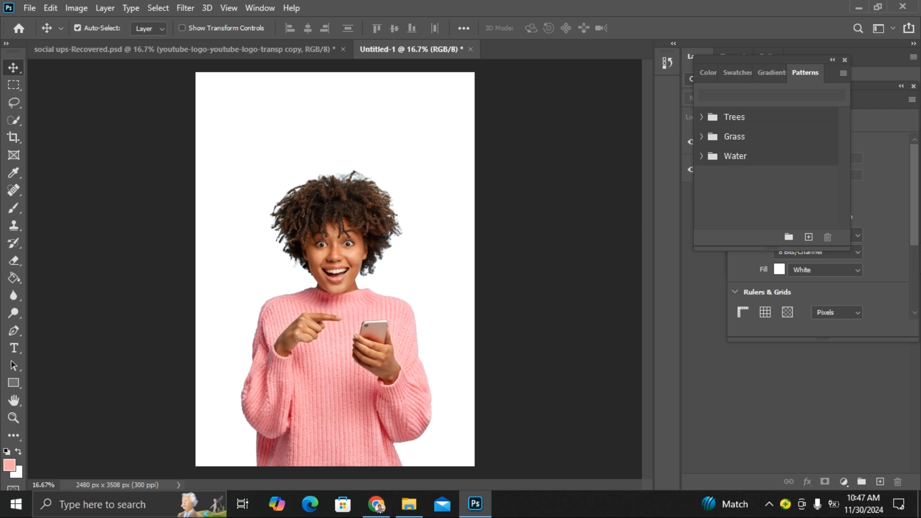
Add a solid color fill layer in pink ffa6a6 covering the page.
left_click(843, 481)
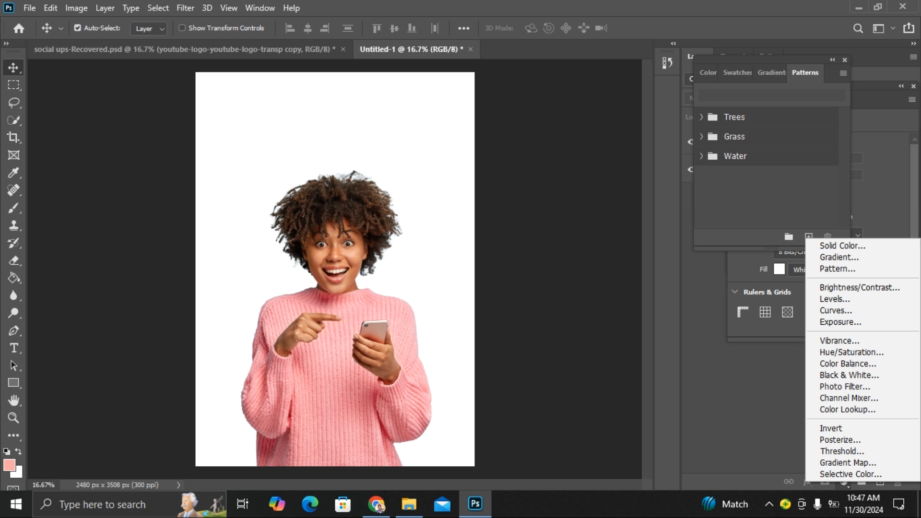
left_click(842, 246)
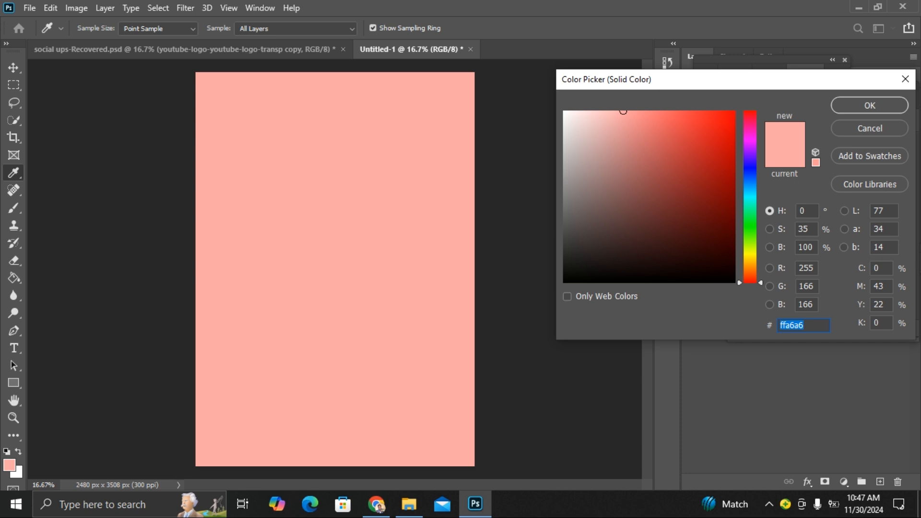
key("Return")
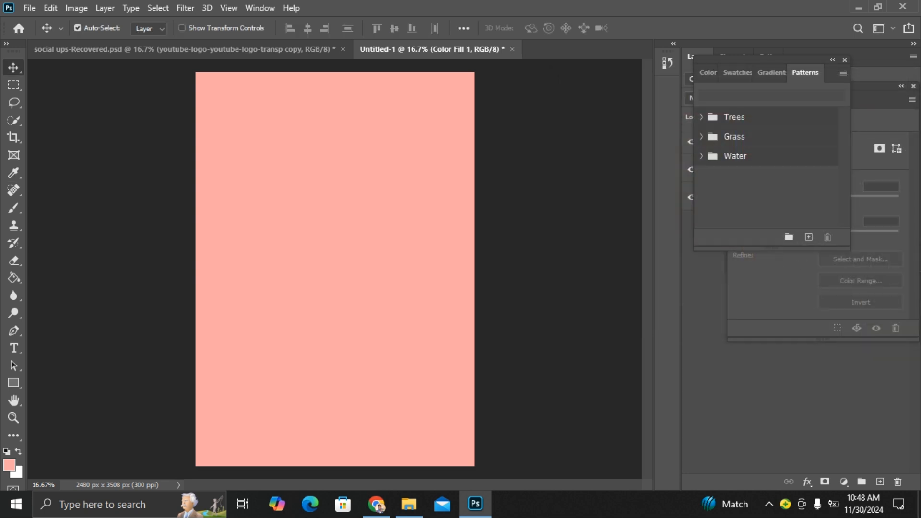
Close the floating color panel group and move the Properties panel clear of the layer list.
left_click(753, 355)
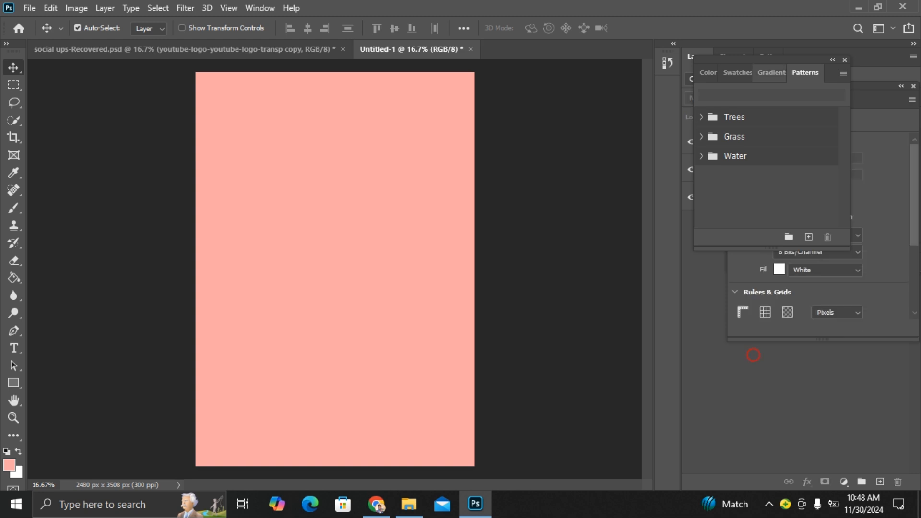
left_click(771, 72)
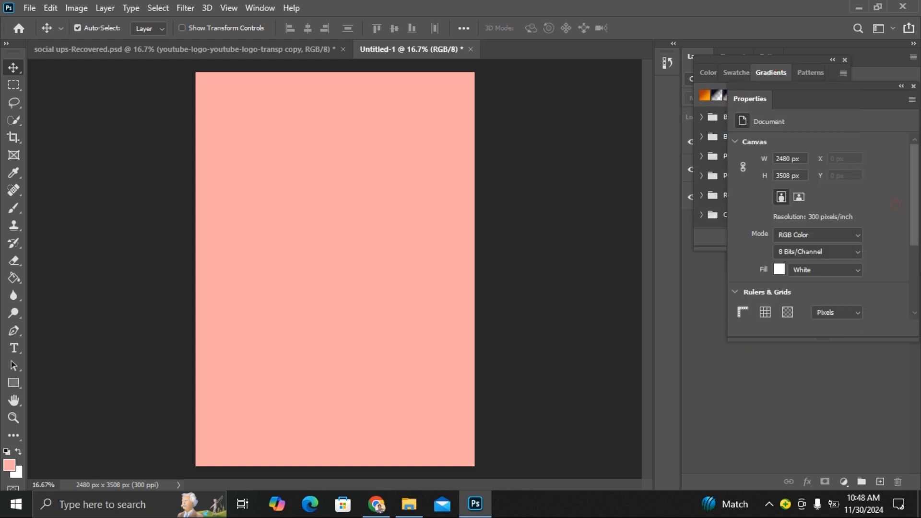
left_click(805, 72)
left_click(707, 72)
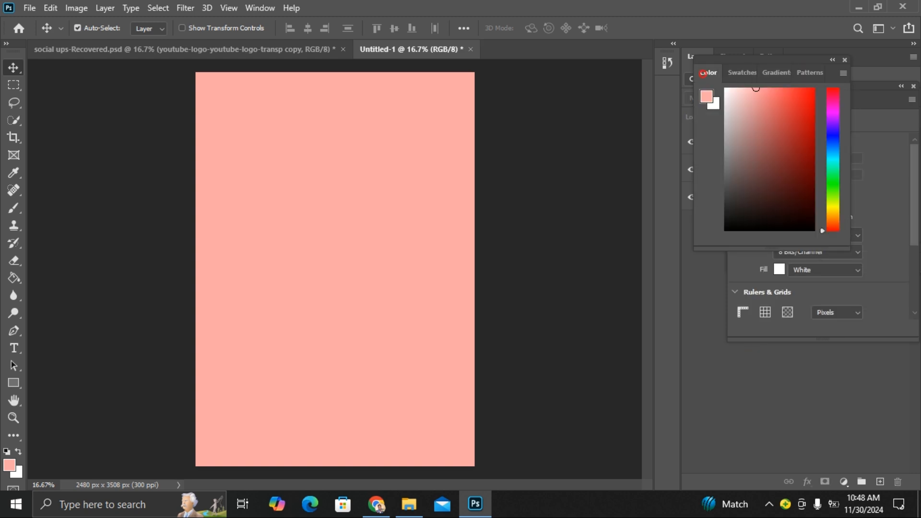
left_click_drag(767, 59, 774, 149)
left_click_drag(796, 87, 798, 151)
left_click(718, 250)
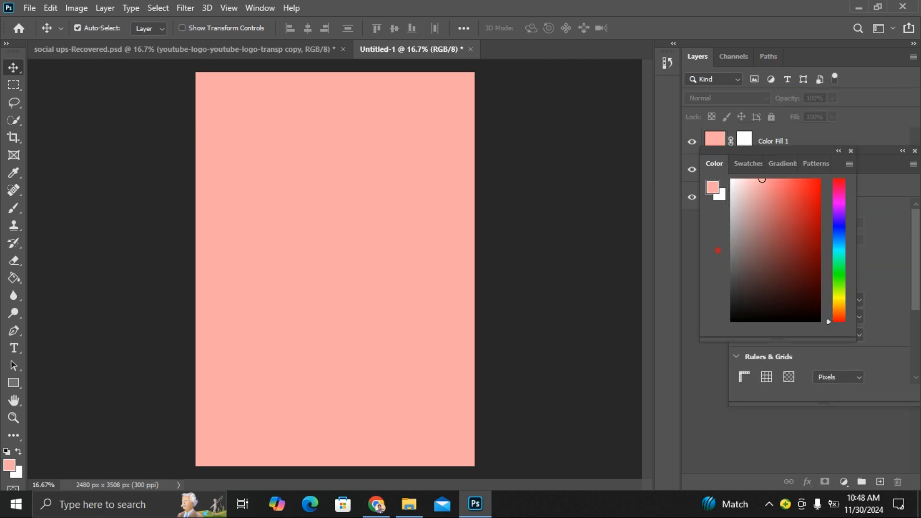
left_click_drag(801, 149, 813, 297)
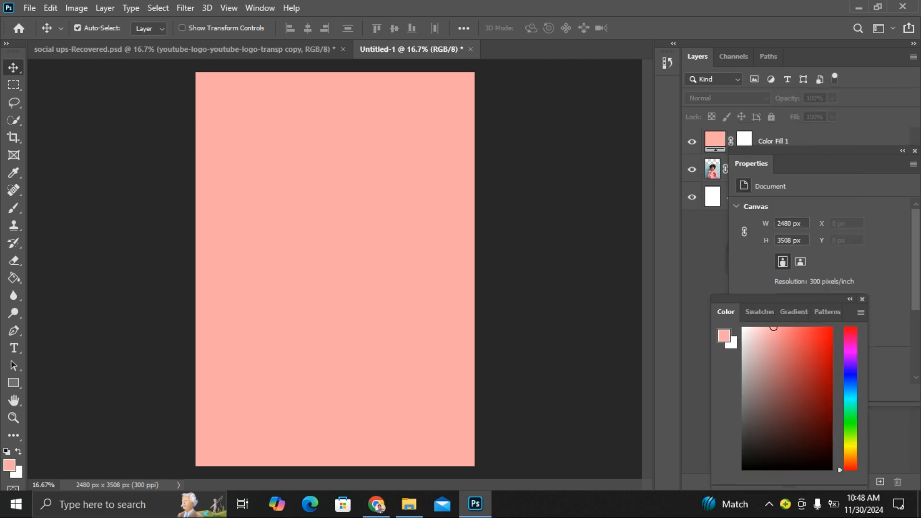
left_click(862, 299)
left_click_drag(829, 149, 829, 308)
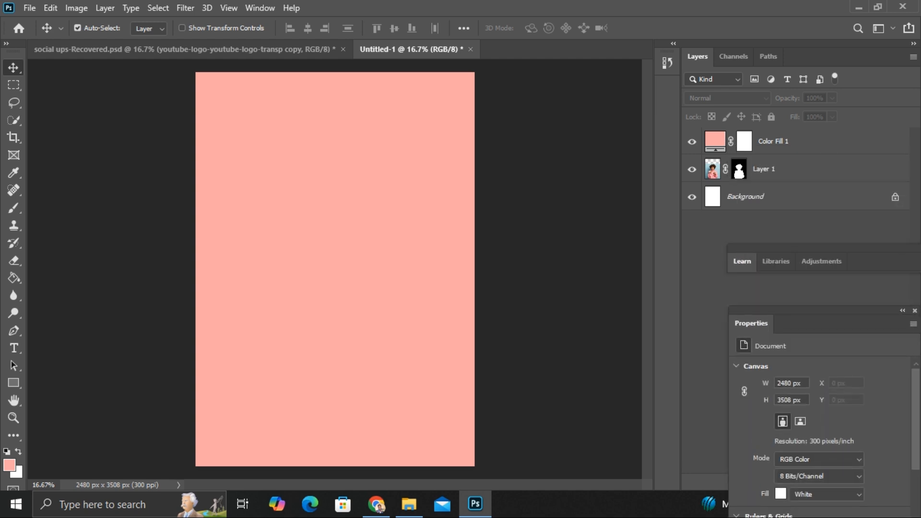
Bring the woman's layer above the pink color fill and nudge her slightly to the left.
left_click(784, 168)
left_click_drag(799, 167, 799, 141)
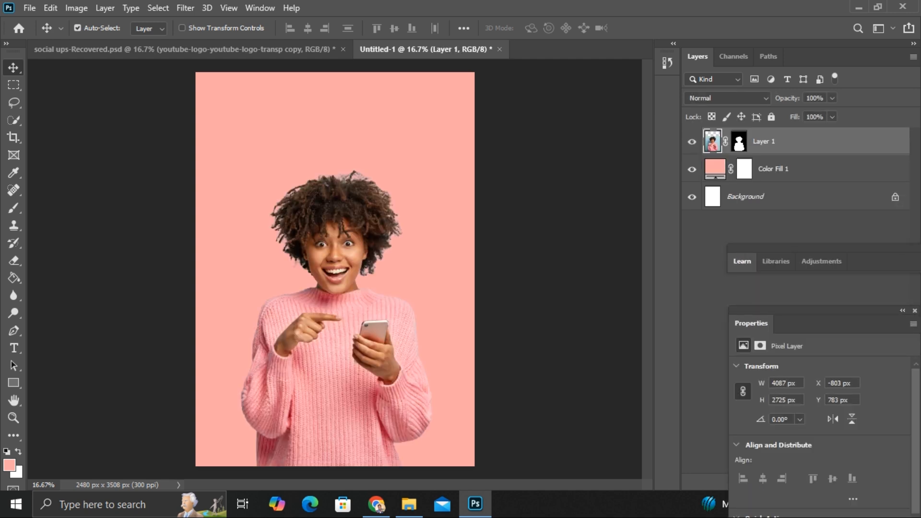
left_click_drag(374, 213, 367, 213)
Switch to social ups-Recovered.psd and examine the font settings of the word "Social".
left_click(123, 50)
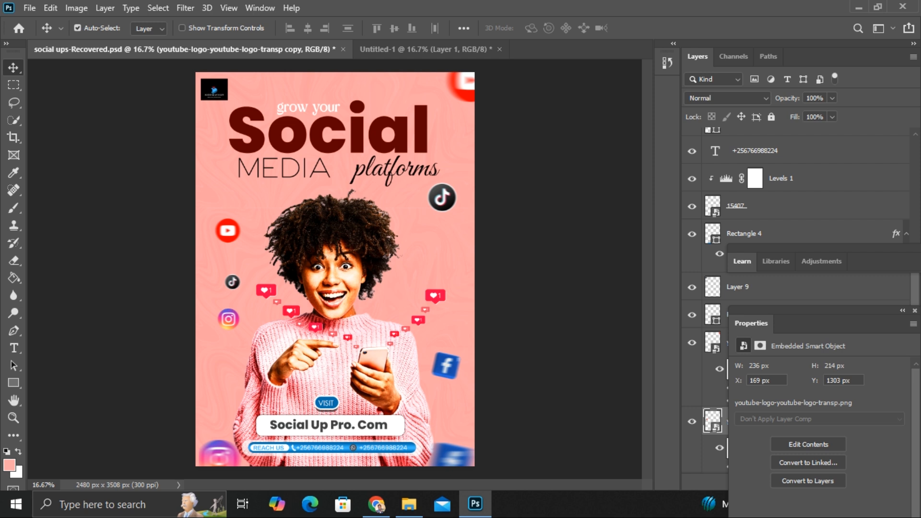
key("ctrl+plus")
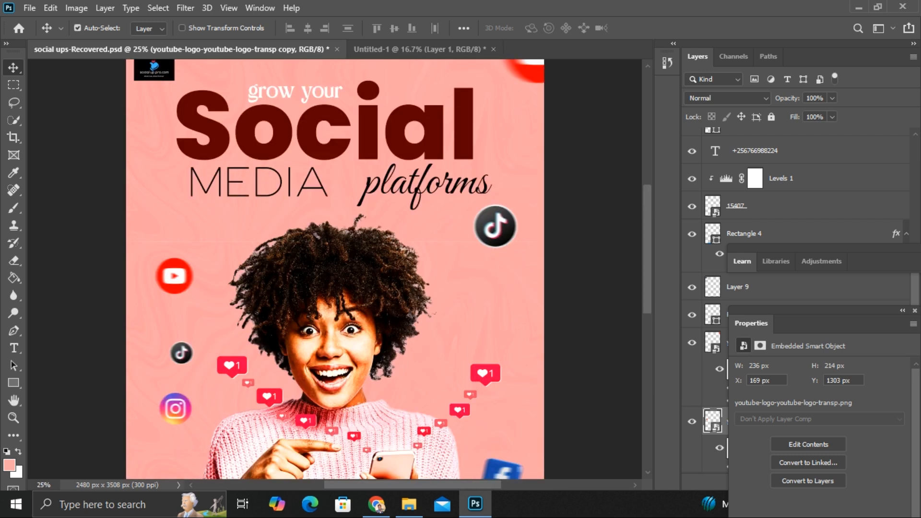
key("t")
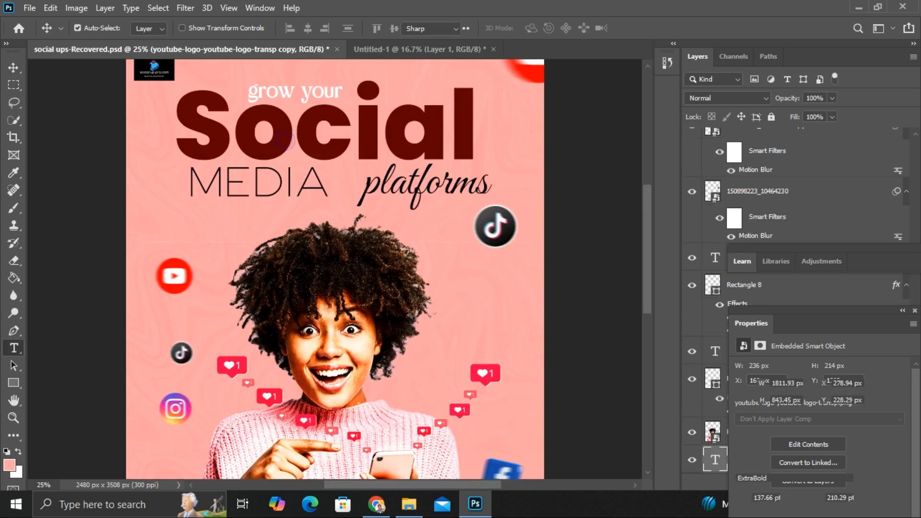
double_click(285, 141)
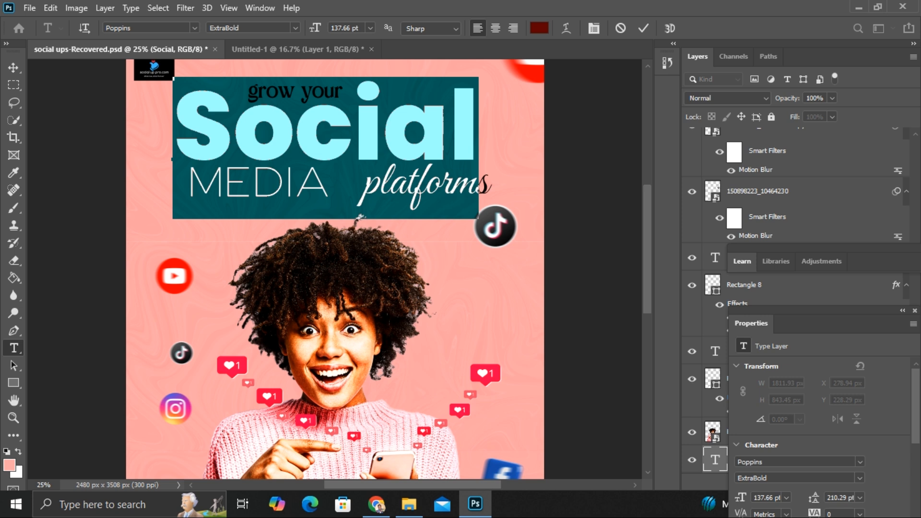
left_click(12, 68)
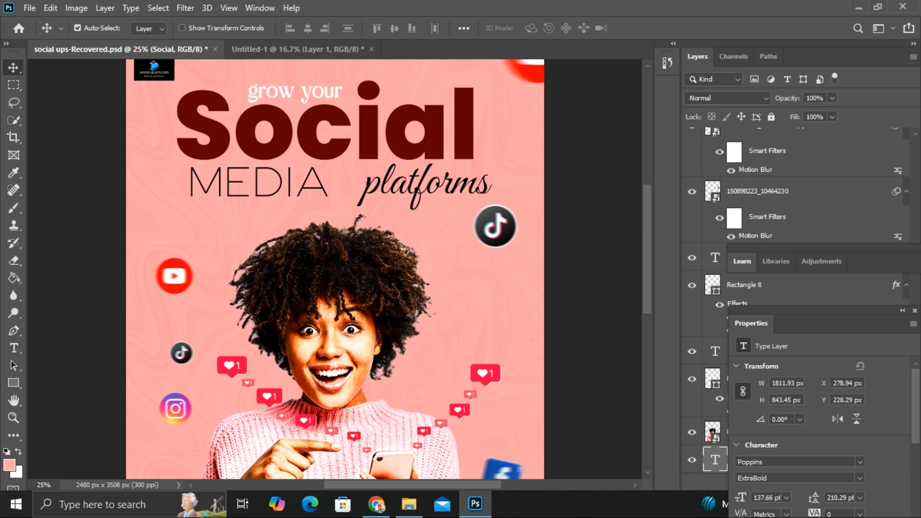
Examine the font of "grow your" by shifting the overlapping word "Social" down and returning it above "MEDIA platforms".
double_click(283, 91)
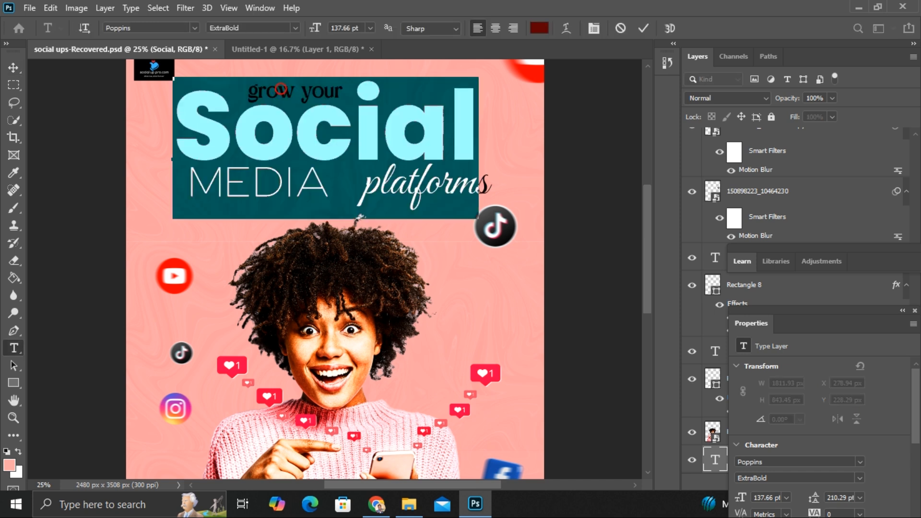
left_click(283, 91)
left_click_drag(336, 91, 235, 92)
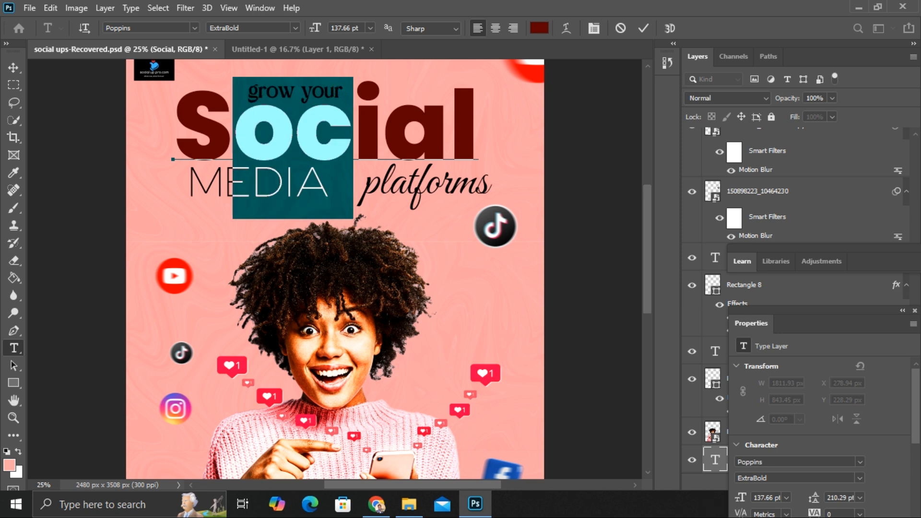
left_click(13, 68)
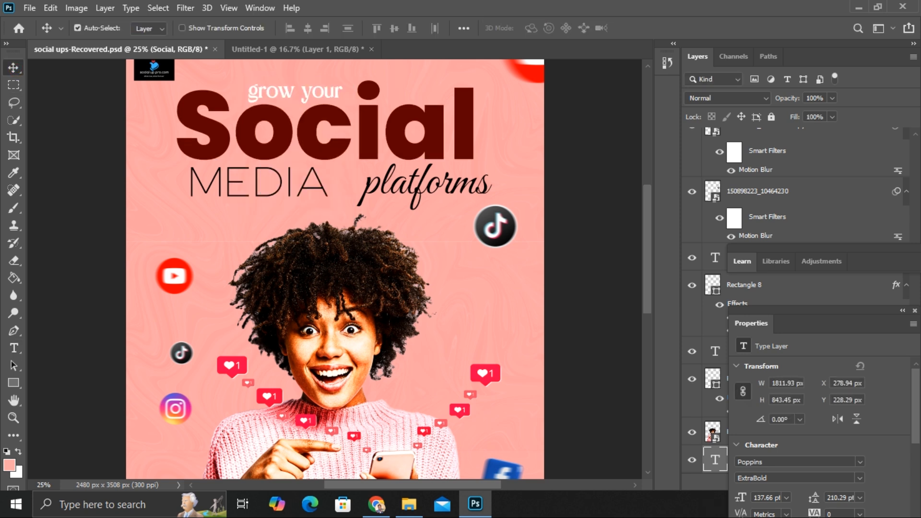
left_click_drag(323, 161, 337, 237)
key("t")
triple_click(273, 92)
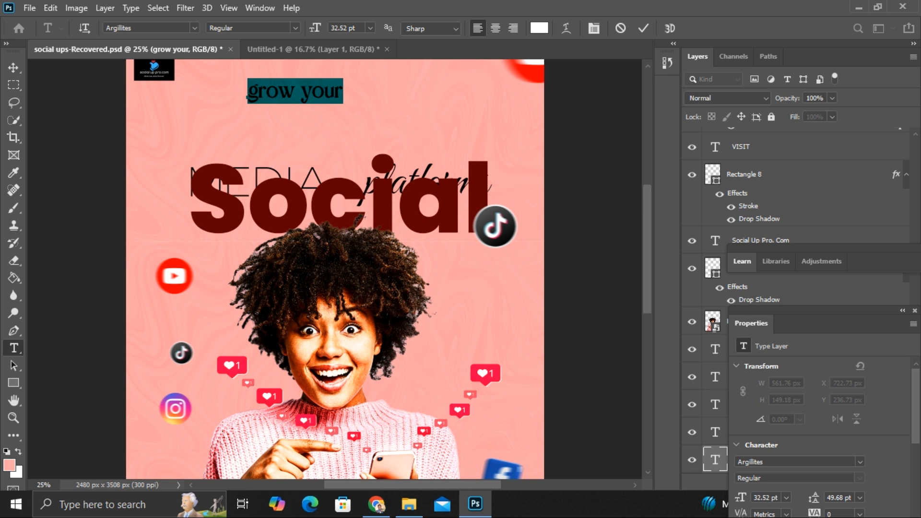
left_click(13, 67)
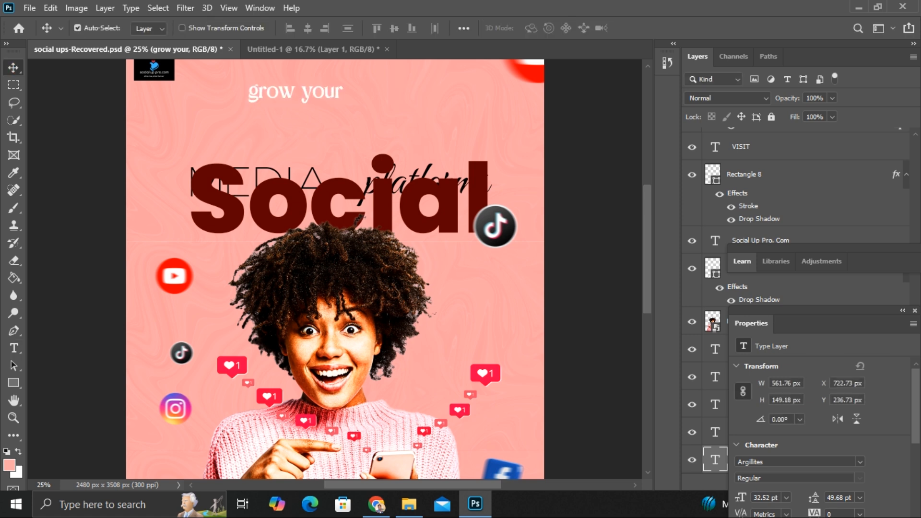
left_click(292, 209)
left_click_drag(292, 209, 285, 137)
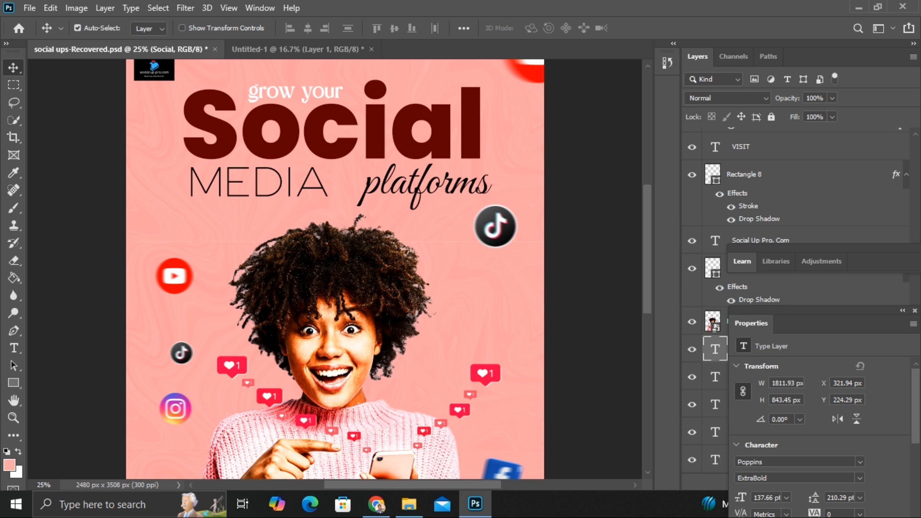
Examine the font of "MEDIA" by shifting the word down and returning it beneath "Social".
left_click_drag(228, 181, 231, 196)
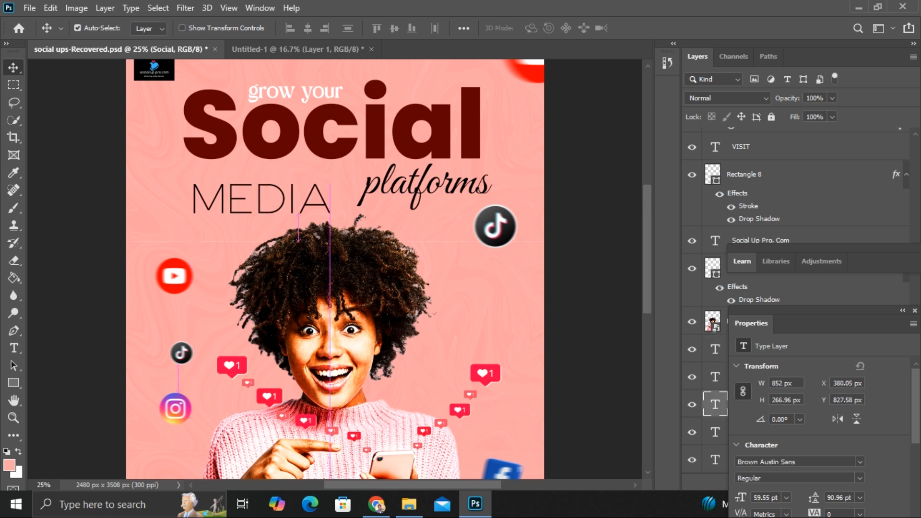
key("t")
double_click(232, 197)
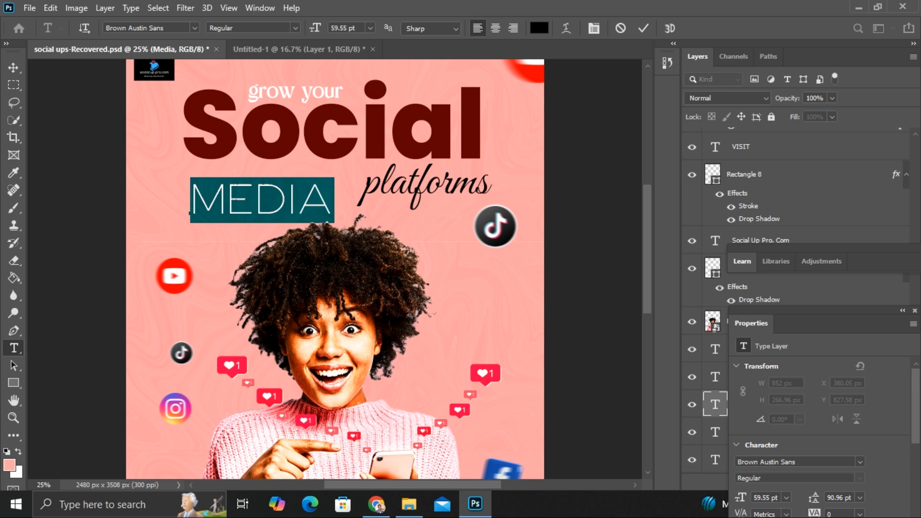
left_click(13, 67)
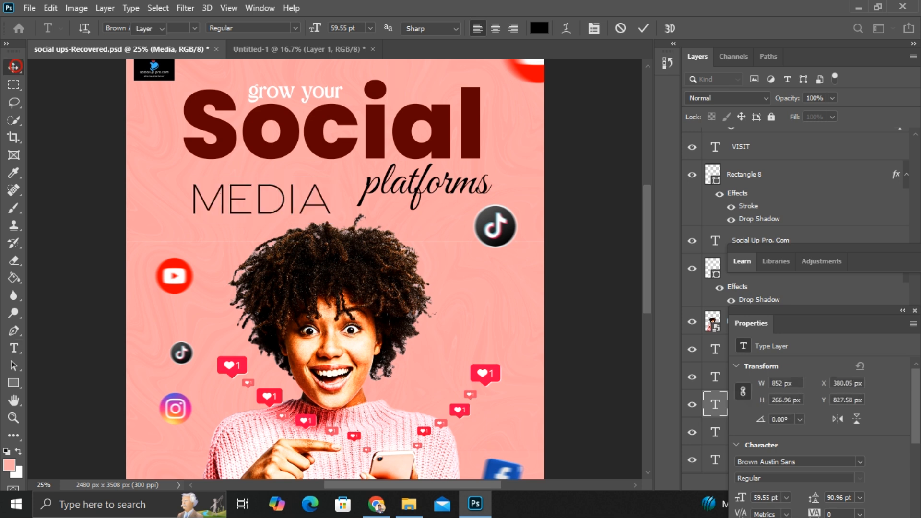
left_click_drag(259, 201, 261, 184)
Examine the font of the script word "platforms" and shift the word slightly left.
double_click(387, 187)
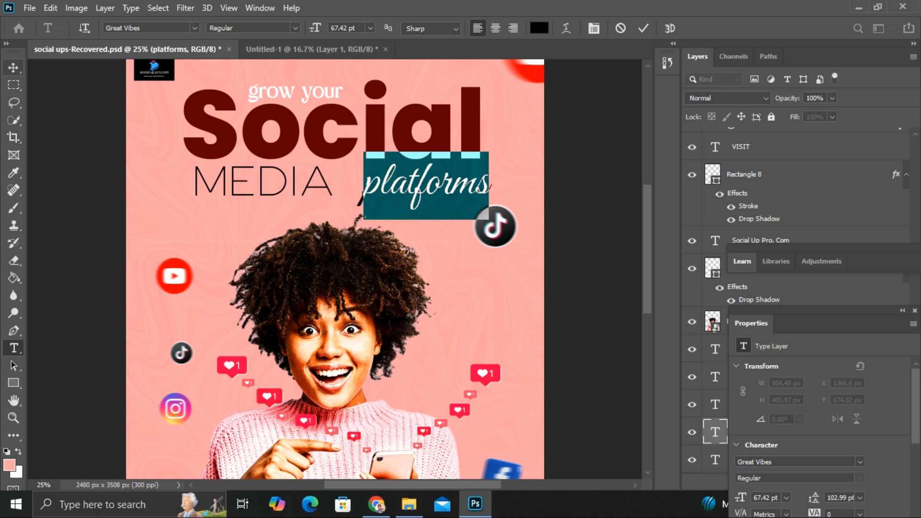
left_click(13, 67)
left_click_drag(409, 188, 400, 188)
Examine the font settings of the website text "Social Up Pro. Com" near the poster's bottom.
scroll(401, 187, "down", 3)
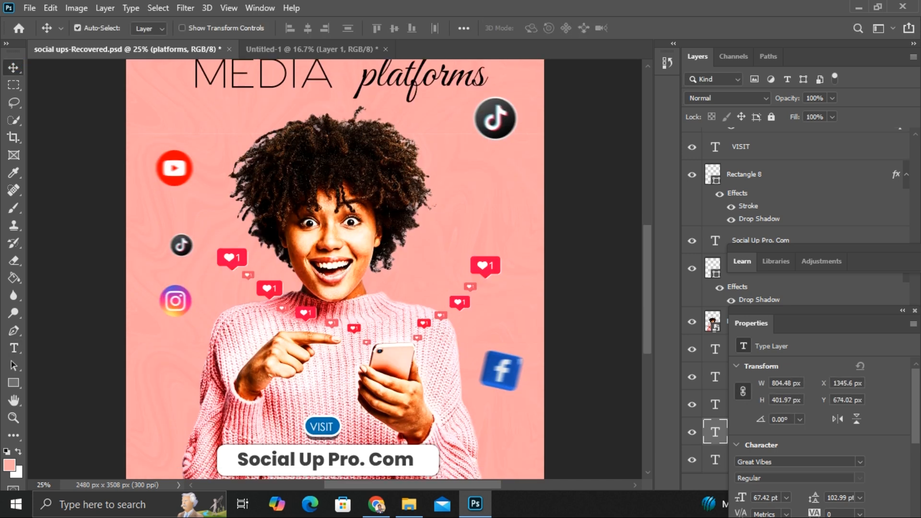
scroll(334, 269, "down", 4)
double_click(273, 345)
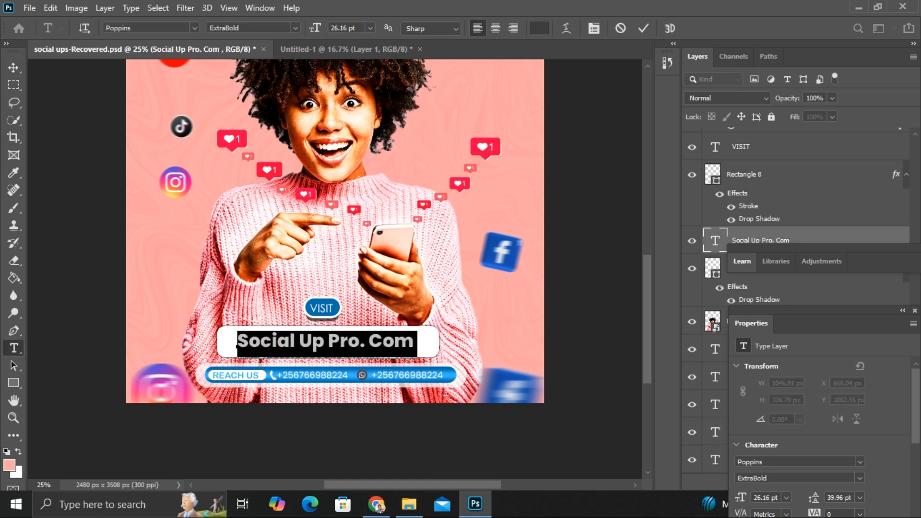
left_click(14, 67)
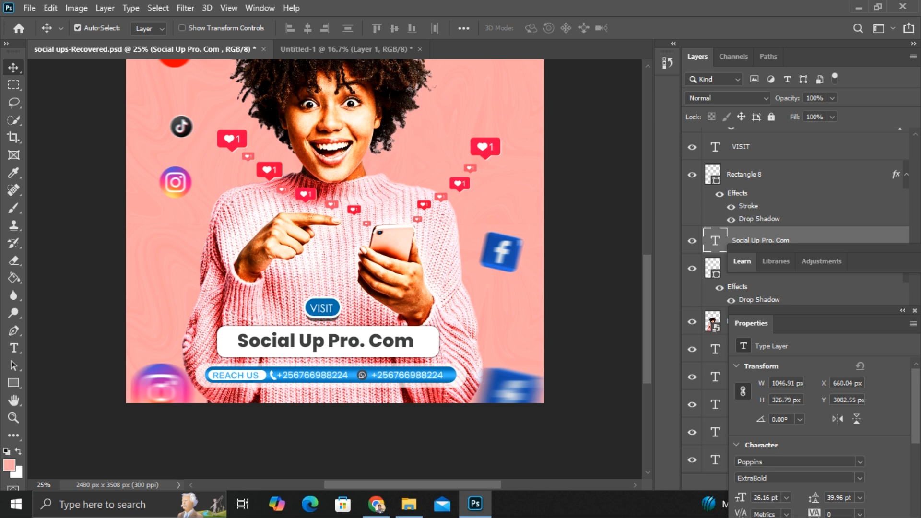
Examine the fonts of the "REACH US" label and the first phone number in the contact bar of the finished design.
key("ctrl+plus")
scroll(334, 269, "down", 3)
double_click(202, 269)
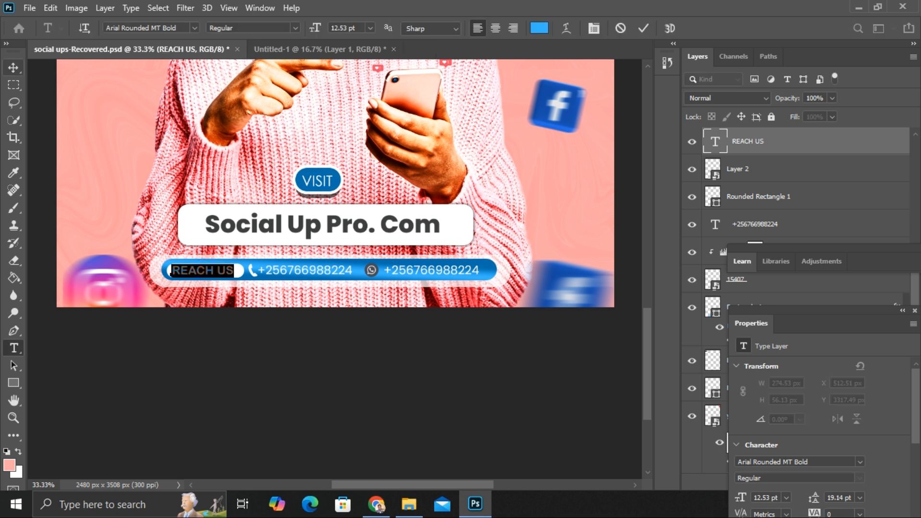
left_click(13, 67)
double_click(326, 271)
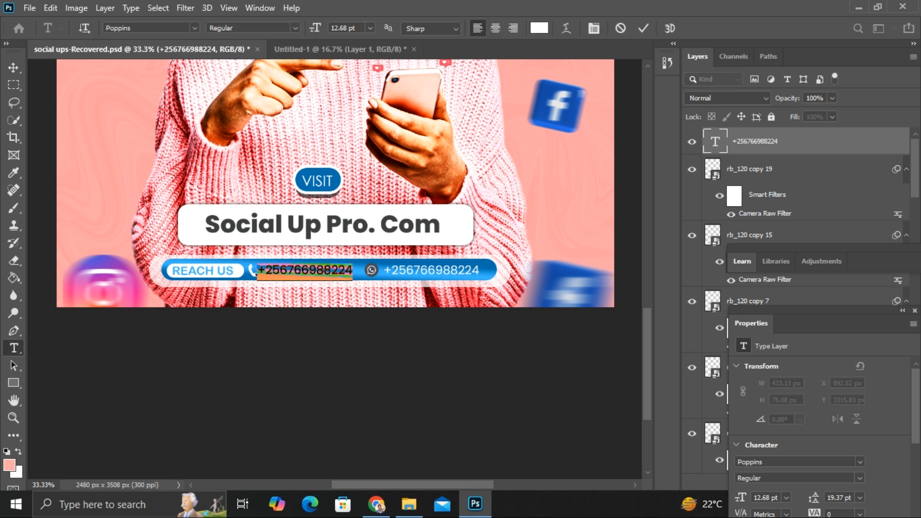
left_click(14, 67)
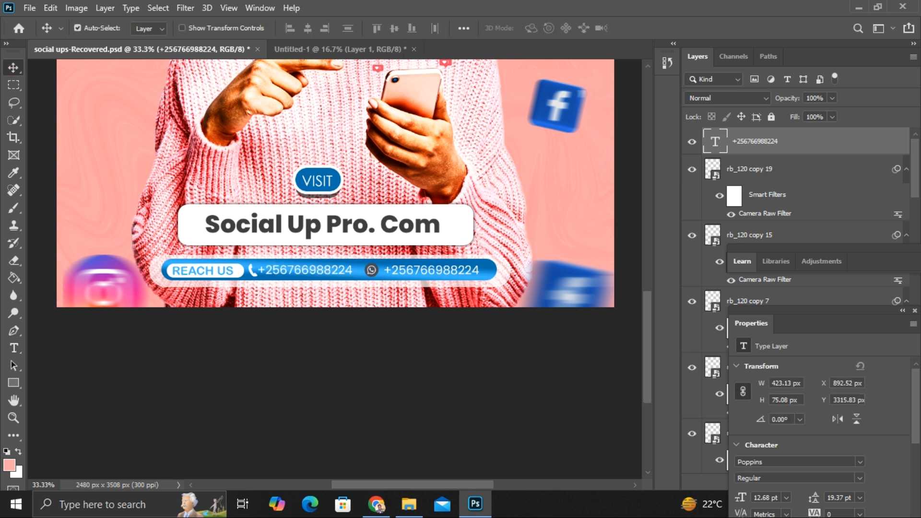
scroll(336, 240, "up", 3)
scroll(336, 240, "up", 5)
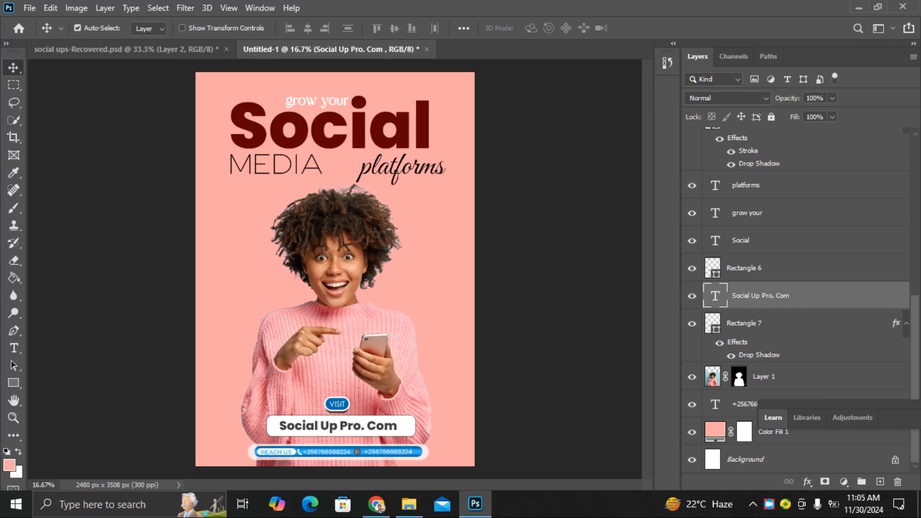
Draw a blue rectangle of about 220 × 87 px above the website banner and round all its corners to 43.5 px.
key("ctrl+plus")
scroll(335, 269, "down", 3)
key("ctrl+plus")
key("ctrl+plus")
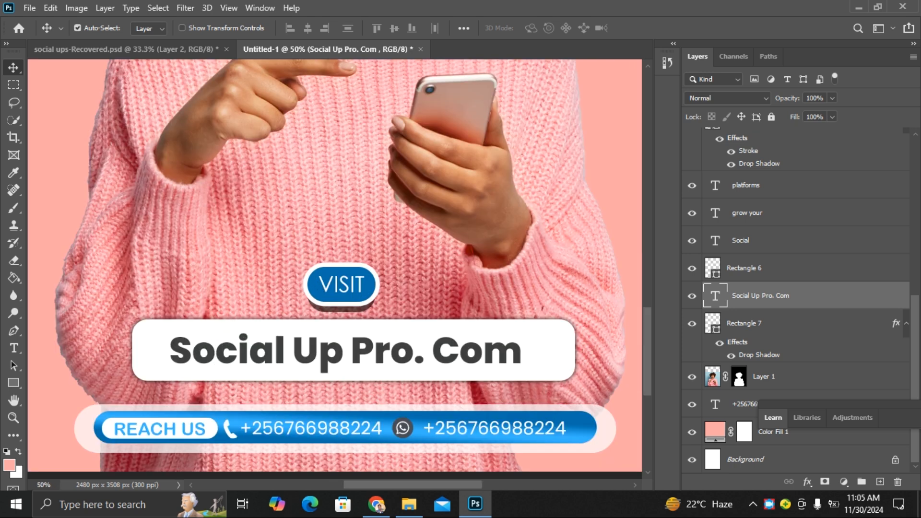
scroll(335, 263, "down", 2)
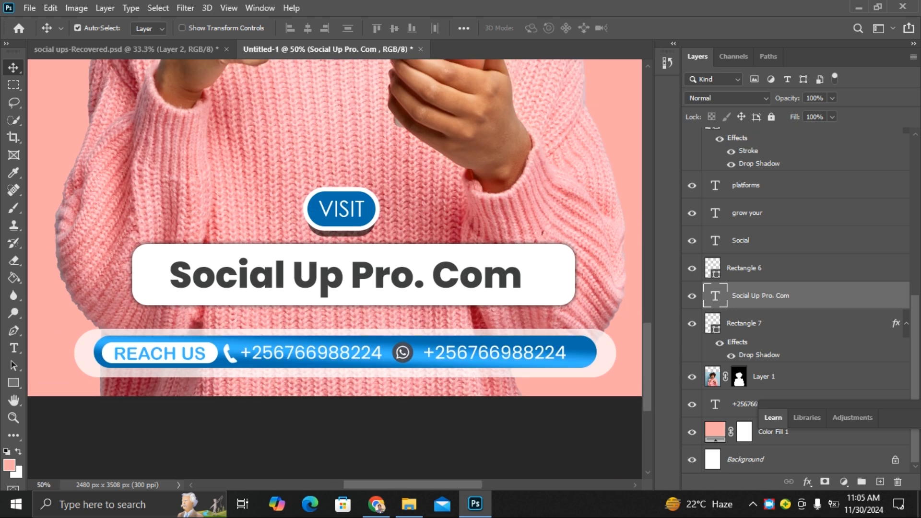
left_click(310, 216)
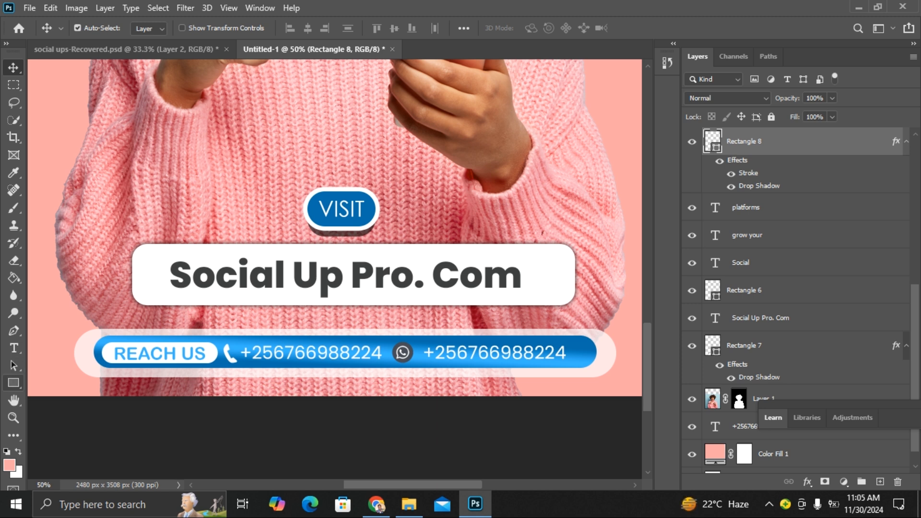
left_click(13, 382)
left_click_drag(169, 152, 244, 182)
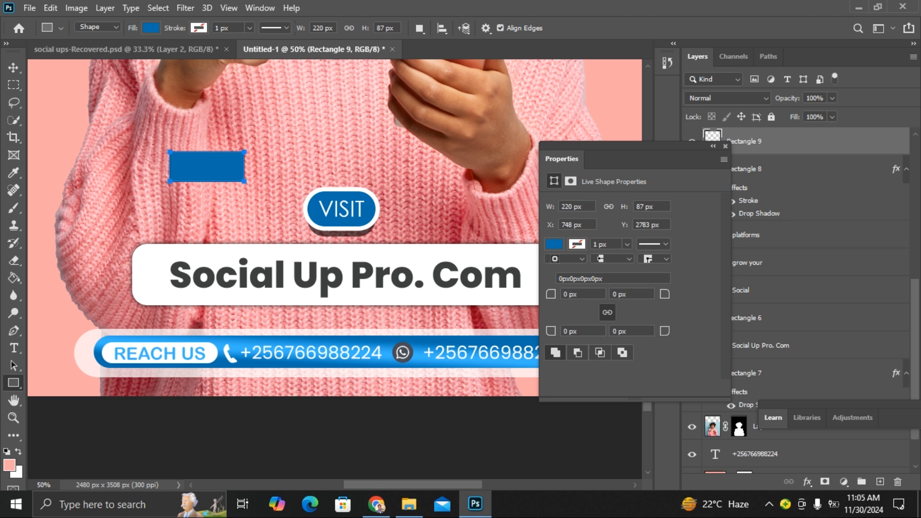
left_click_drag(551, 294, 583, 294)
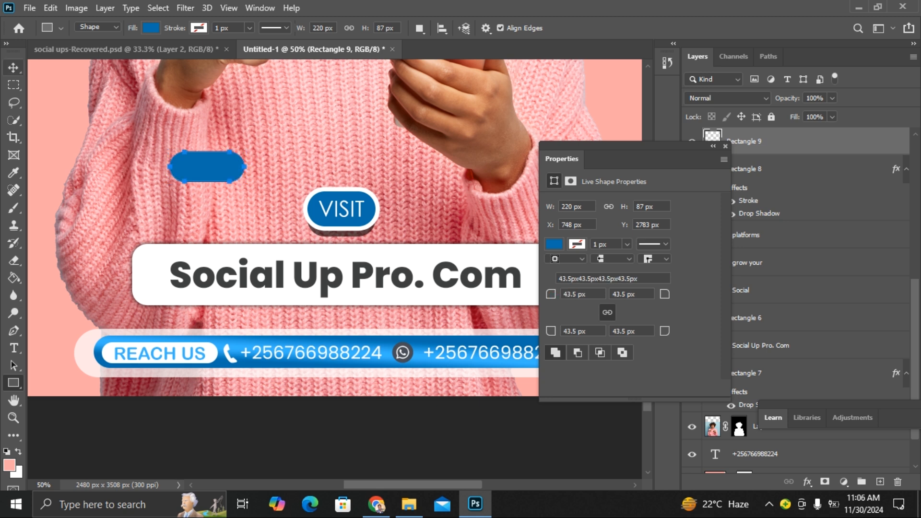
left_click(14, 67)
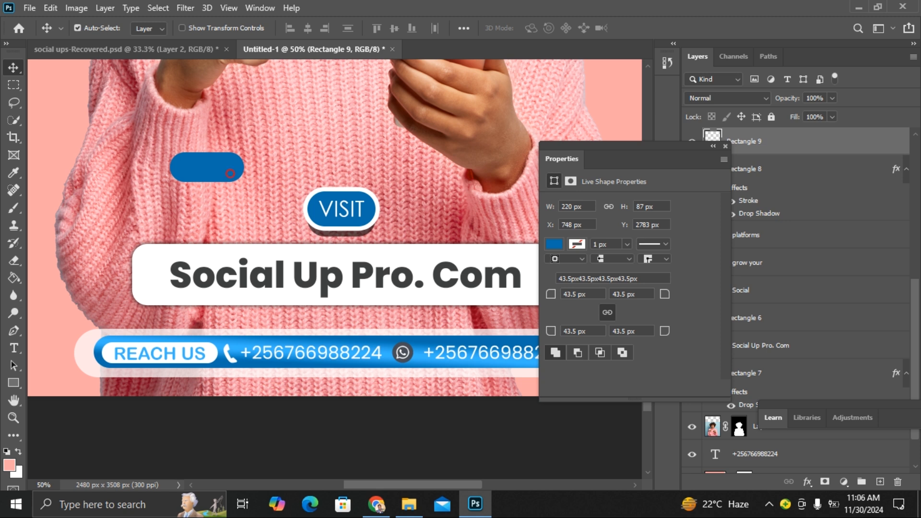
Try giving the new blue pill shape a white outside stroke of 13 px.
left_click_drag(635, 145, 632, 248)
left_click(833, 140)
double_click(832, 140)
left_click(833, 140)
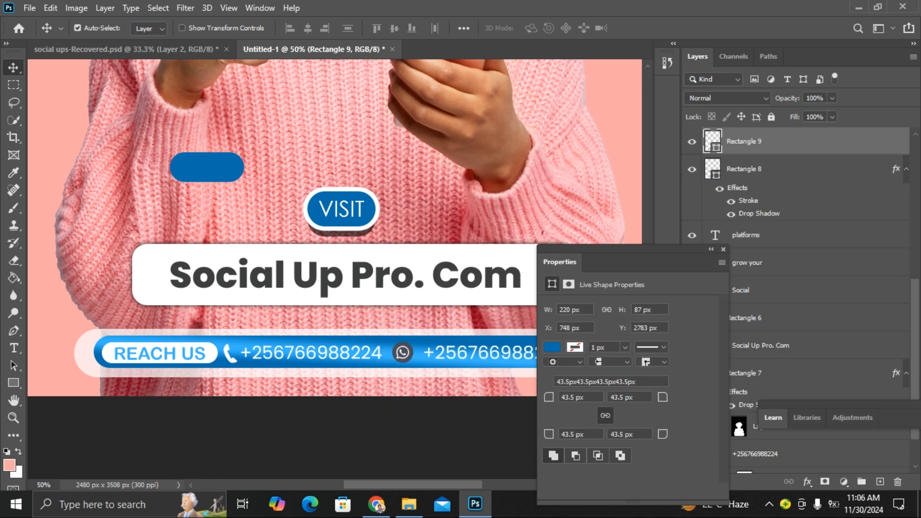
double_click(822, 148)
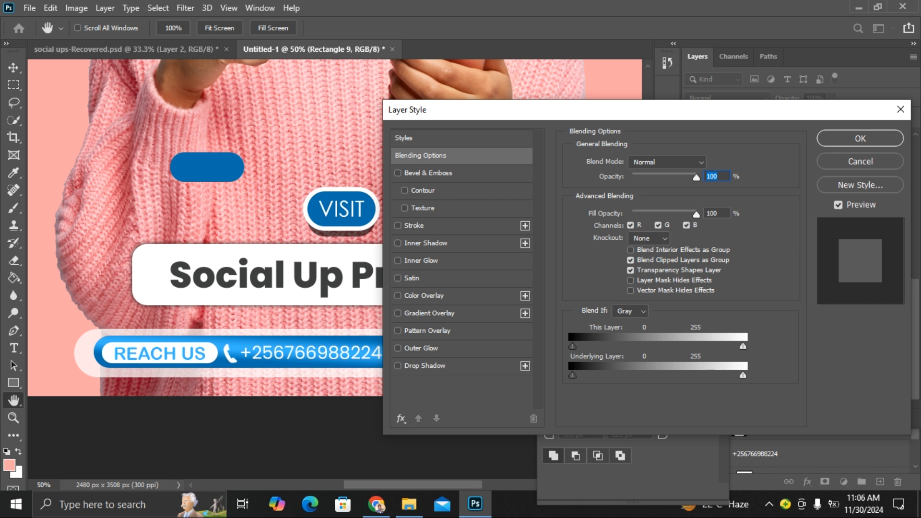
left_click(413, 225)
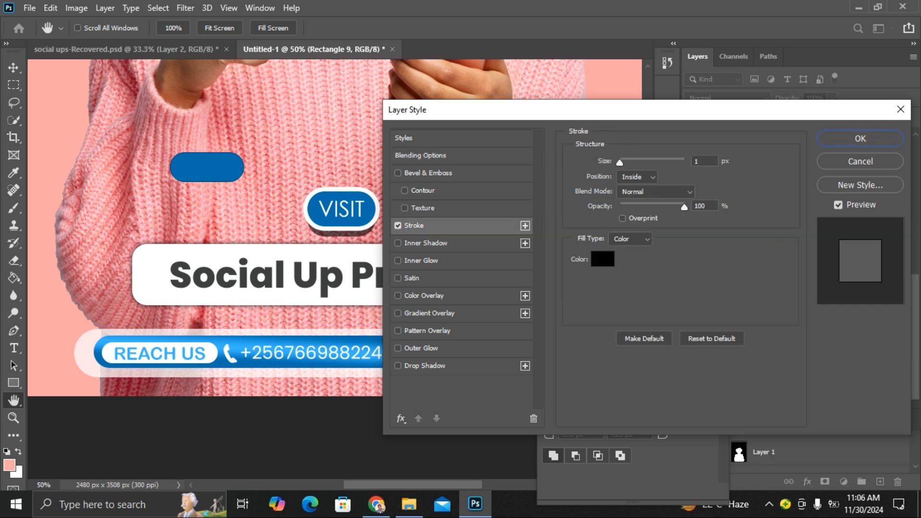
left_click(602, 259)
left_click(564, 112)
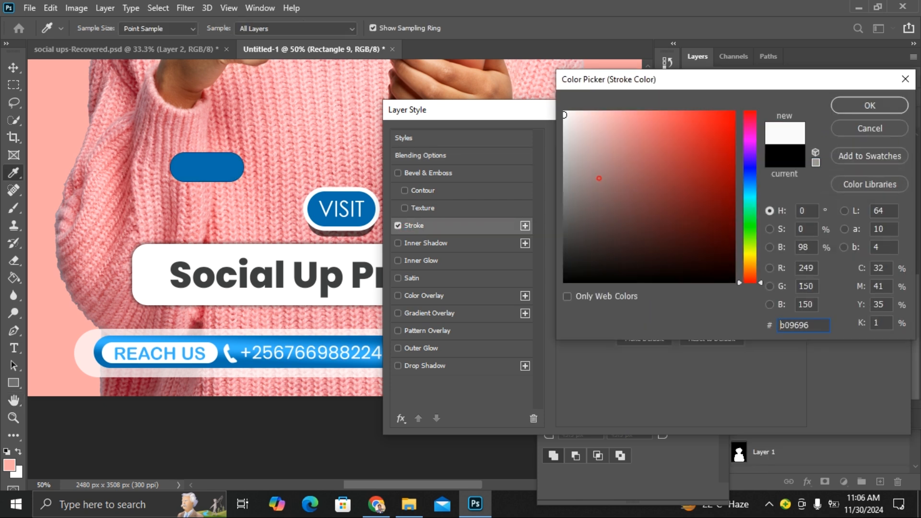
left_click(861, 104)
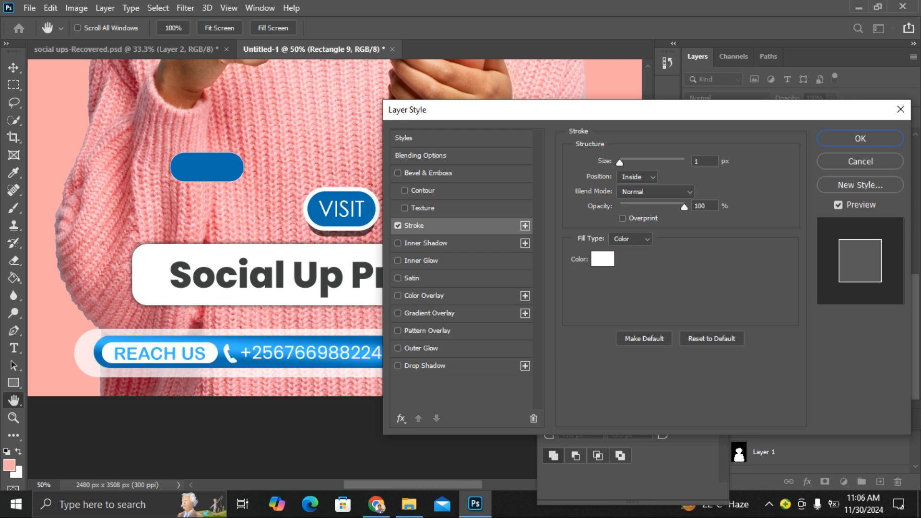
left_click_drag(619, 162, 627, 162)
left_click(636, 176)
left_click(635, 178)
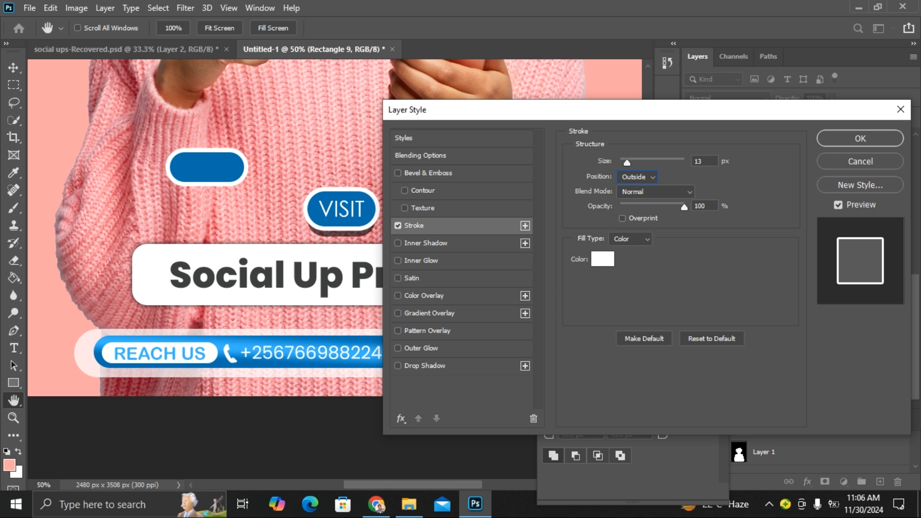
left_click_drag(627, 163, 626, 162)
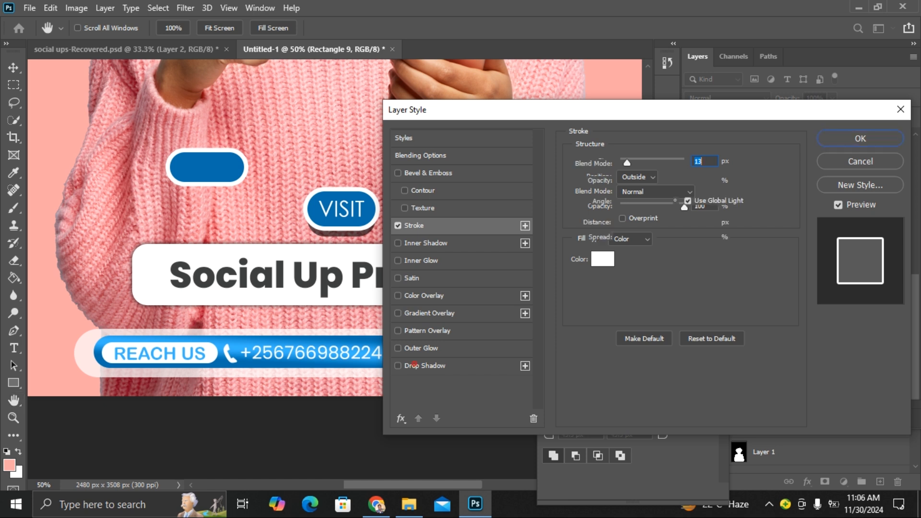
Try adding a drop shadow to the pill with 75% opacity, -13° angle, 33 px distance and 120 px size.
left_click(424, 365)
mouse_move(639, 181)
left_mouse_down()
mouse_move(619, 181)
mouse_move(638, 182)
mouse_move(630, 181)
left_mouse_up()
mouse_move(623, 222)
left_mouse_down()
mouse_move(645, 223)
mouse_move(619, 237)
mouse_move(624, 223)
left_mouse_up()
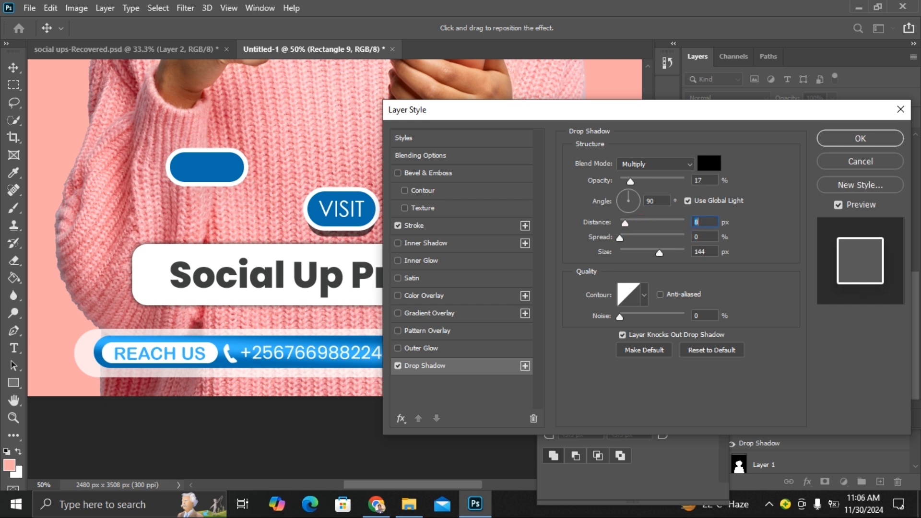
left_click_drag(630, 181, 625, 181)
left_click_drag(661, 181, 668, 181)
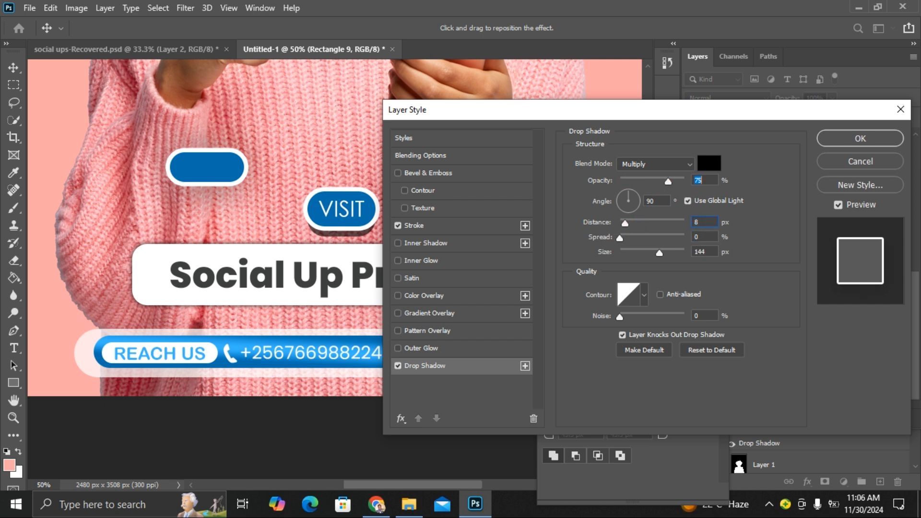
mouse_move(659, 253)
left_mouse_down()
mouse_move(623, 253)
mouse_move(666, 253)
mouse_move(631, 253)
mouse_move(619, 223)
mouse_move(634, 253)
mouse_move(653, 253)
left_mouse_up()
left_click_drag(619, 223, 638, 204)
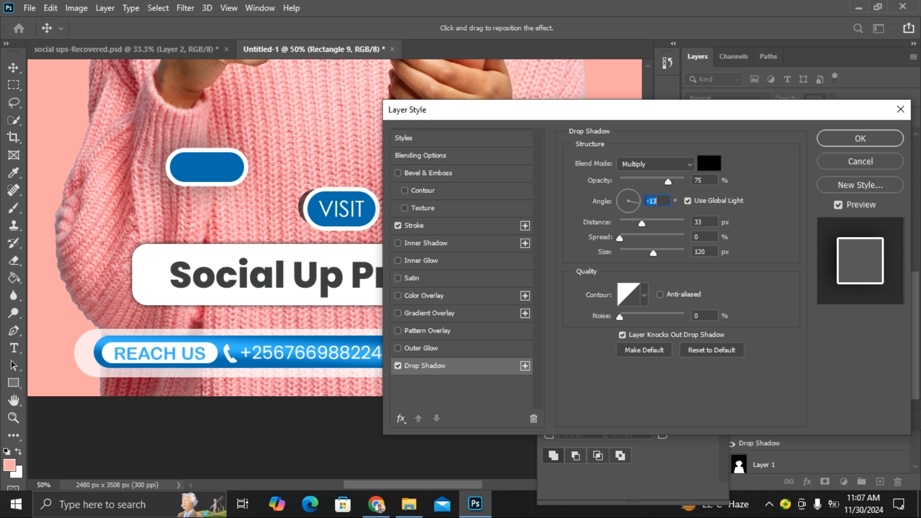
key("Return")
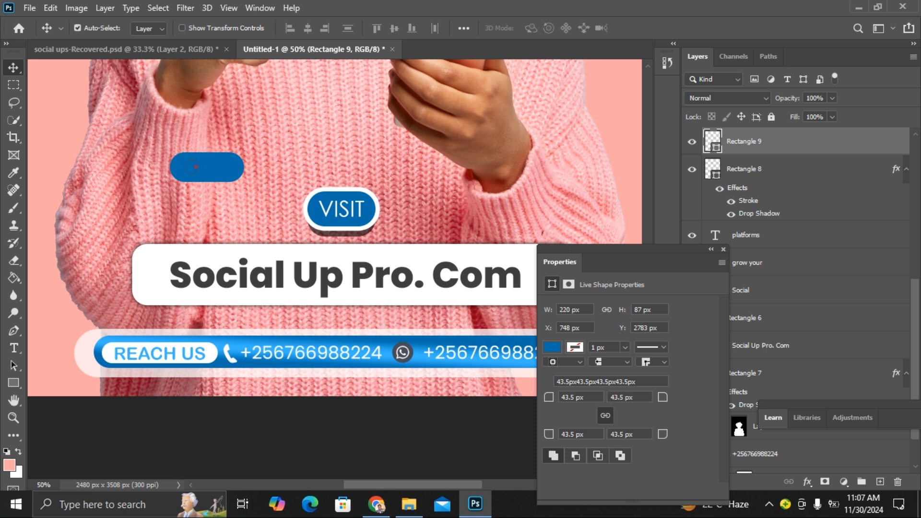
Add a black Multiply drop shadow to the blue pill at 90° with 64% opacity, 0% spread and 6 px size.
double_click(842, 143)
left_click(424, 366)
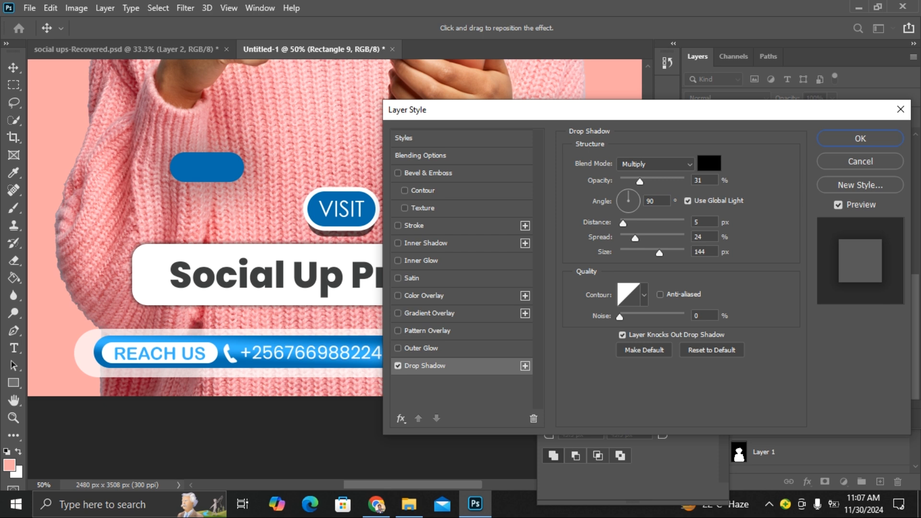
left_click_drag(640, 180, 684, 181)
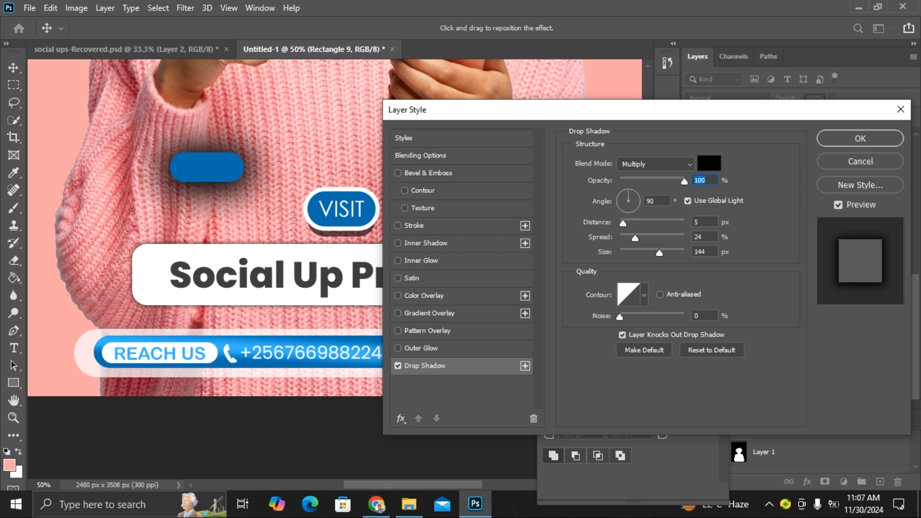
left_click_drag(623, 223, 629, 253)
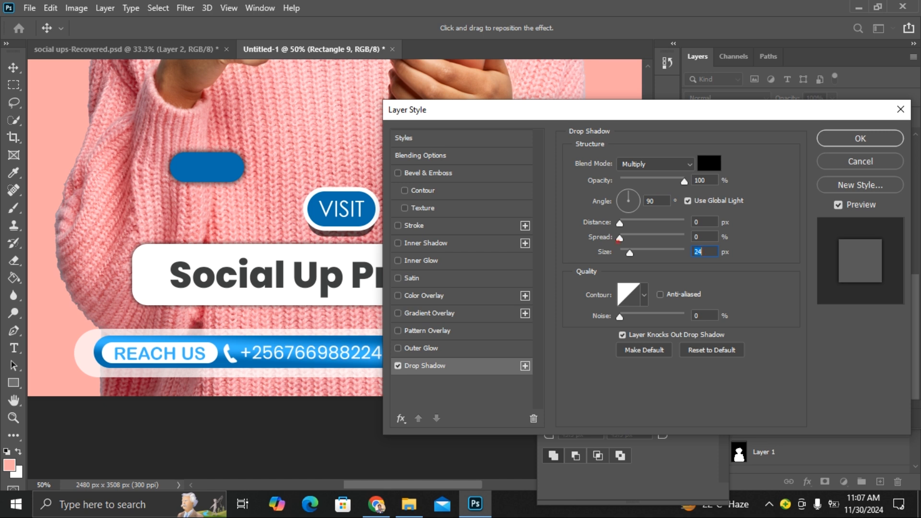
left_click(619, 238)
left_click_drag(620, 223, 646, 224)
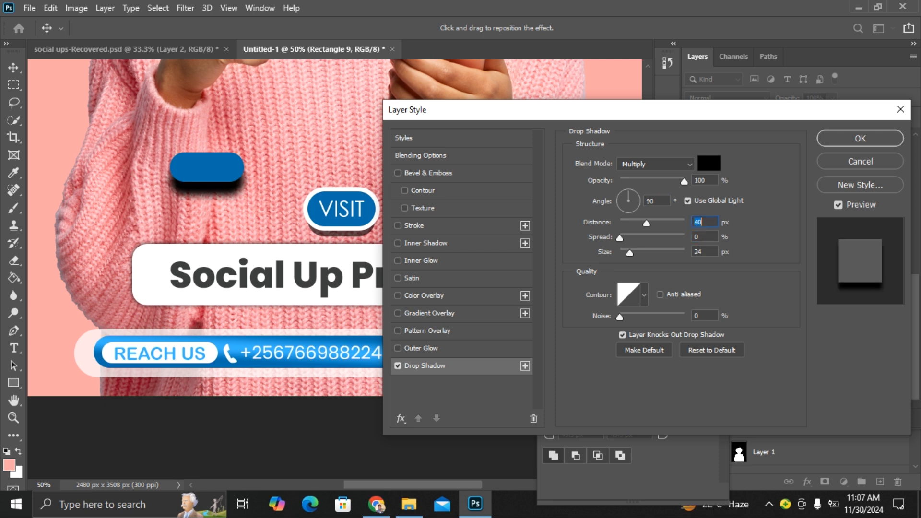
left_click(619, 238)
left_click_drag(630, 253, 624, 252)
left_click_drag(684, 181, 660, 182)
left_click_drag(647, 222, 632, 222)
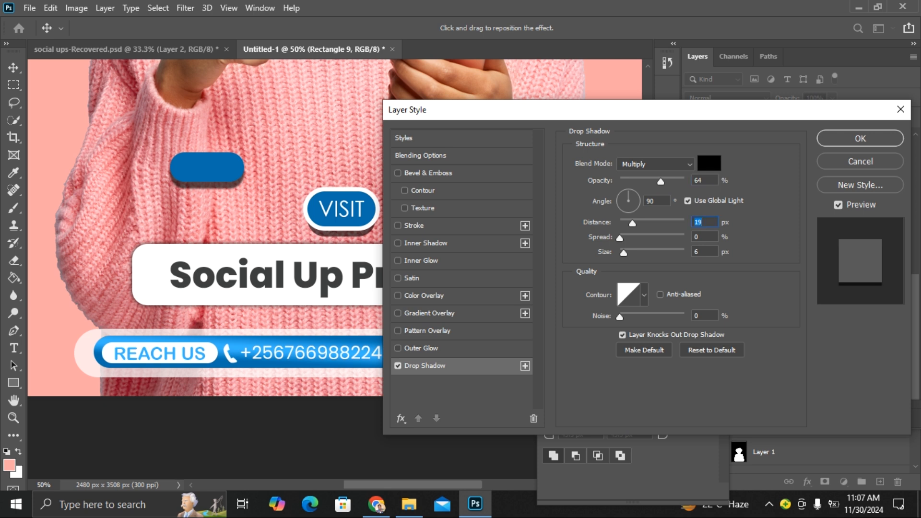
left_click_drag(632, 223, 637, 223)
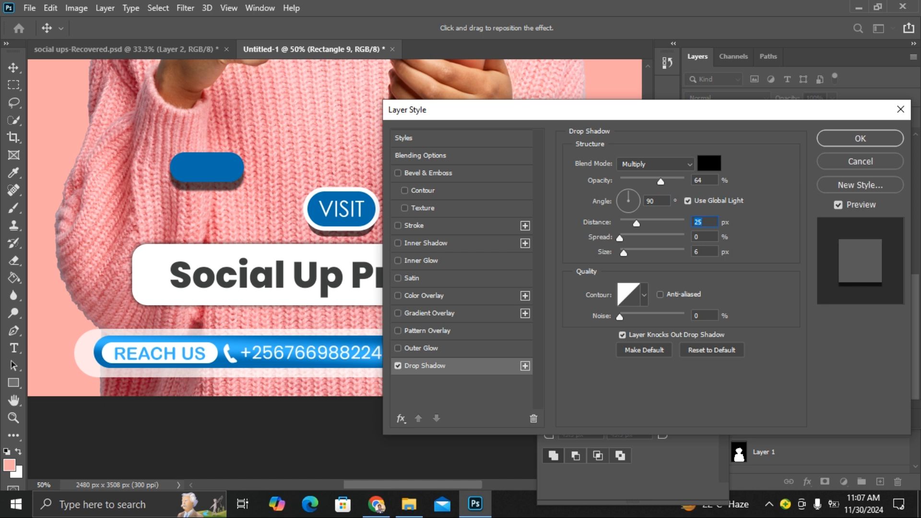
left_click_drag(637, 223, 633, 223)
key("Return")
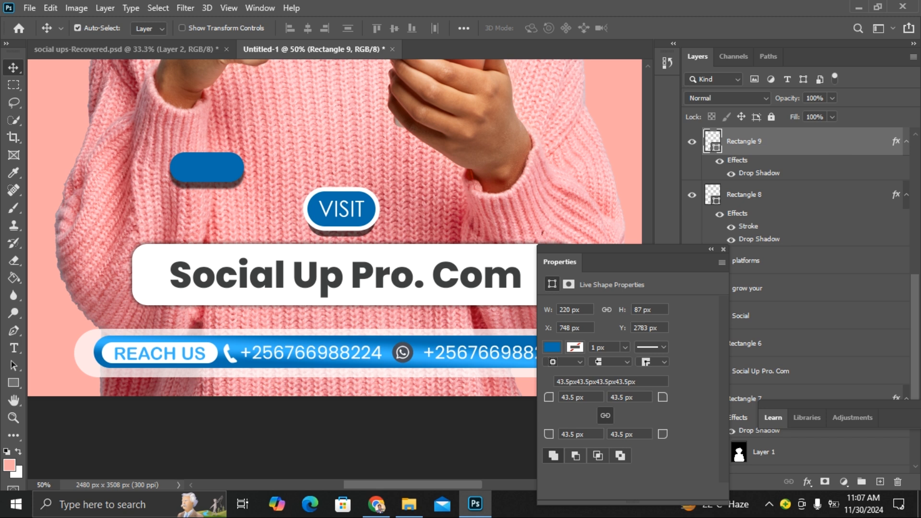
Add a white (ffffff) stroke of 9 px to the blue pill, positioned outside.
double_click(786, 141)
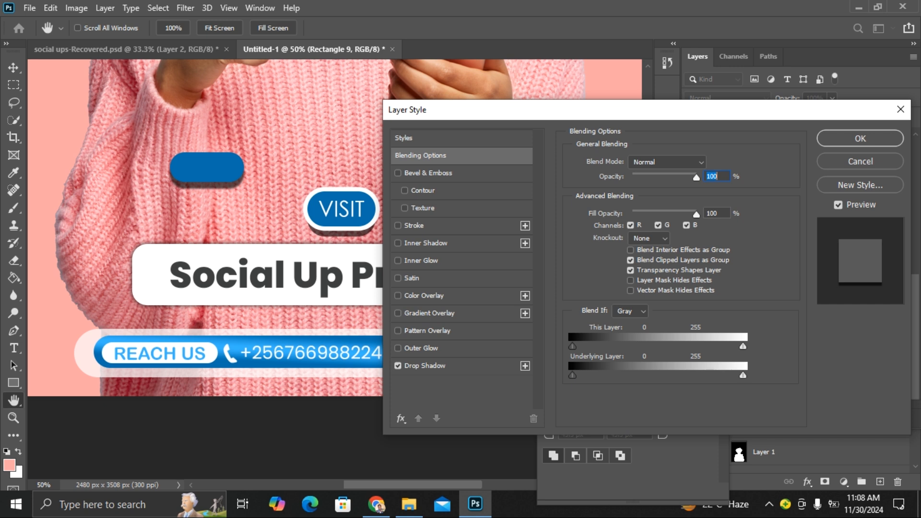
left_click(434, 225)
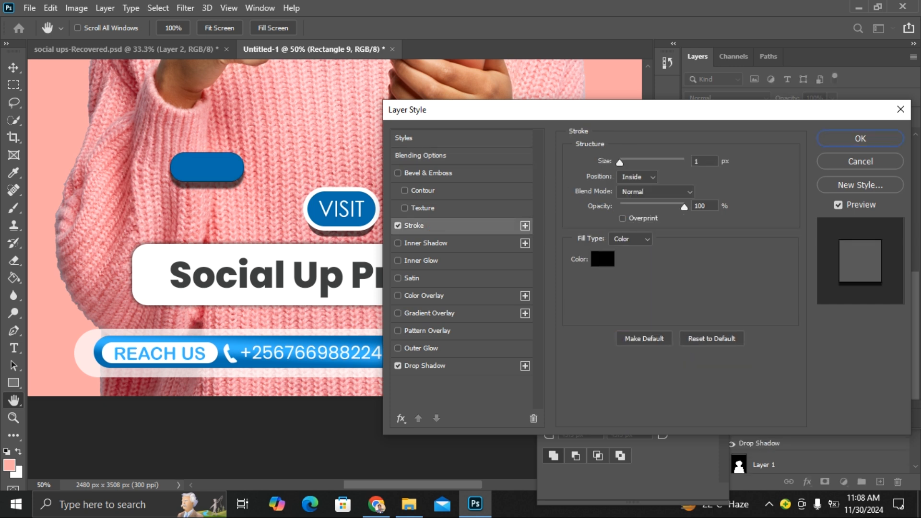
left_click(602, 259)
type("ffffff")
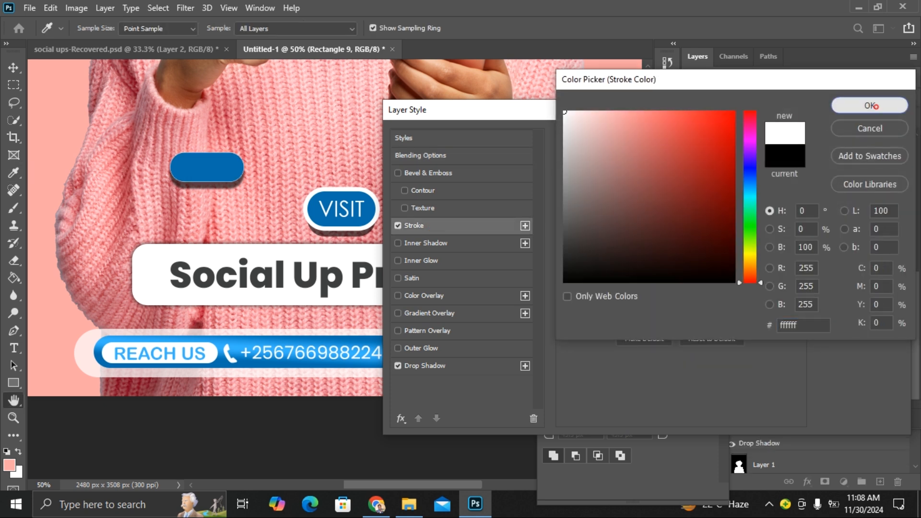
left_click(875, 106)
left_click_drag(619, 162, 628, 162)
left_click(643, 179)
left_click(640, 186)
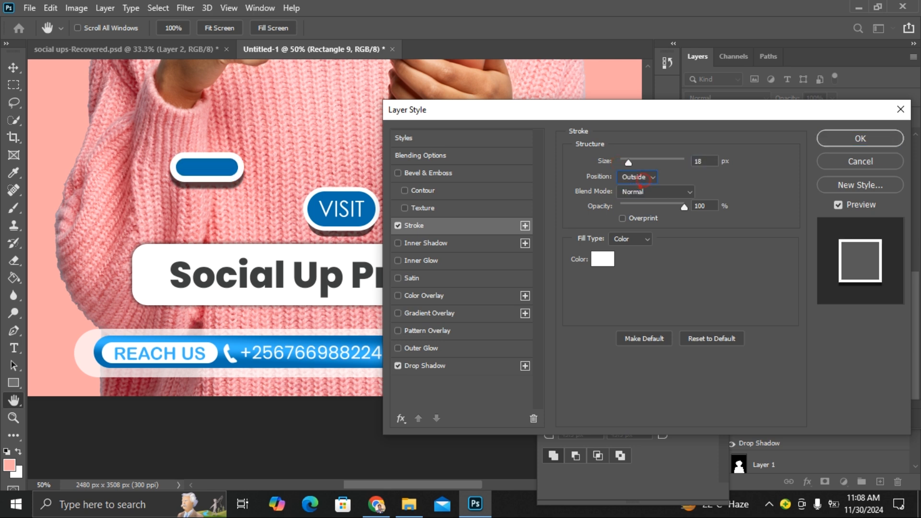
left_click_drag(628, 162, 625, 162)
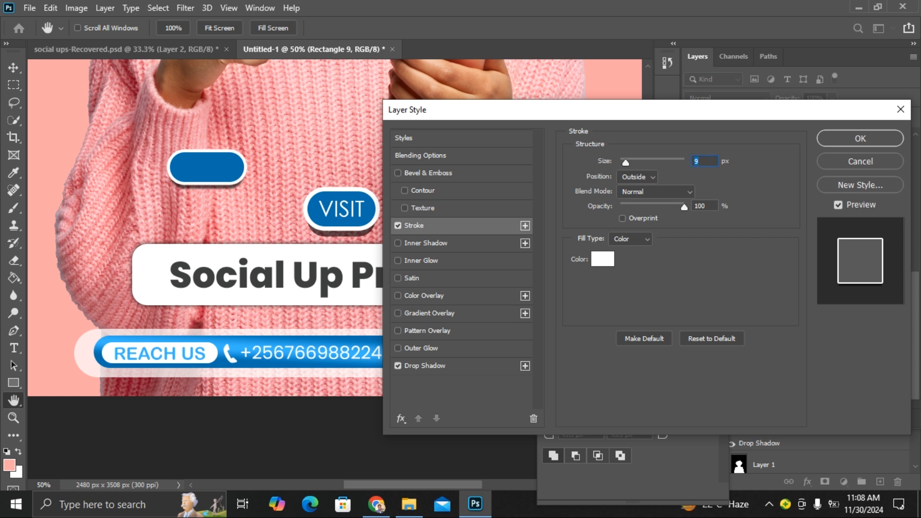
key("Return")
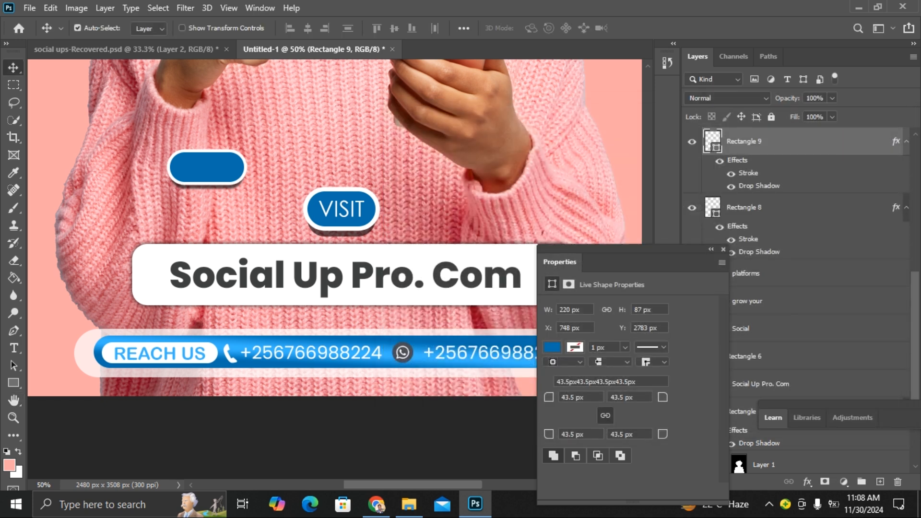
left_click(422, 263)
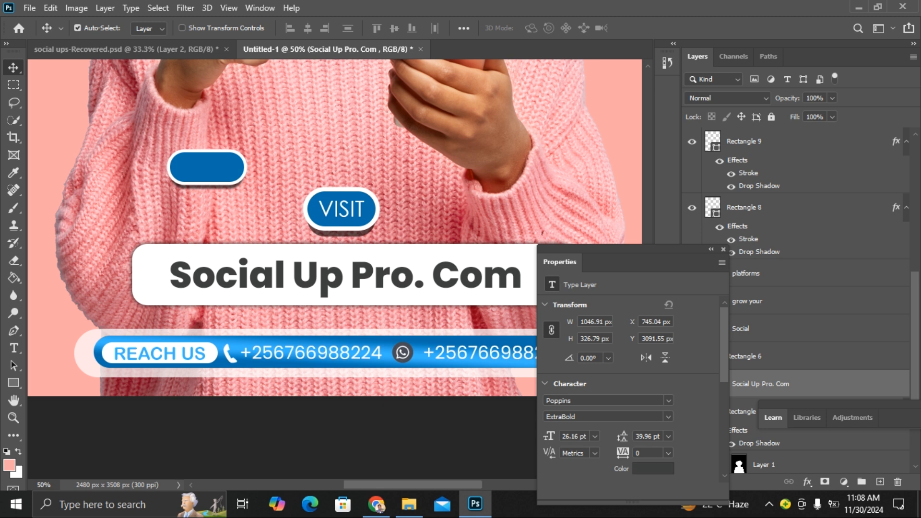
Shift the "Social Up Pro. Com" text slightly to the left within its white rounded box.
left_click_drag(599, 249, 666, 107)
scroll(334, 228, "down", 3)
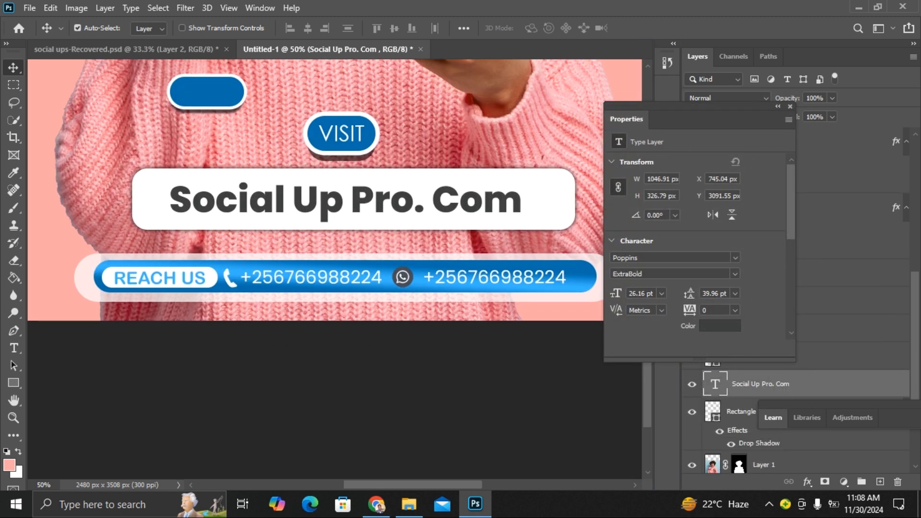
left_click_drag(236, 192, 225, 192)
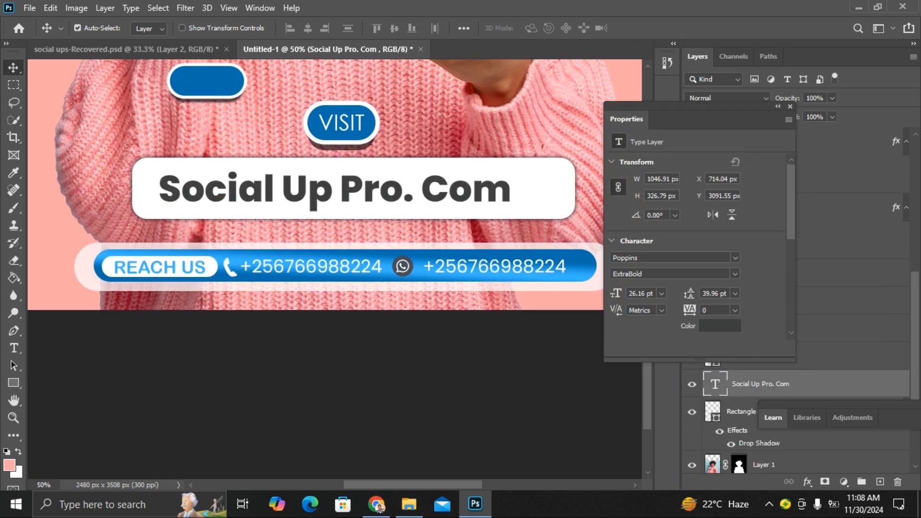
Examine the Gradient Overlay settings and colour stops of the blue REACH US bar, and the translucent white pill behind it.
left_click(387, 274)
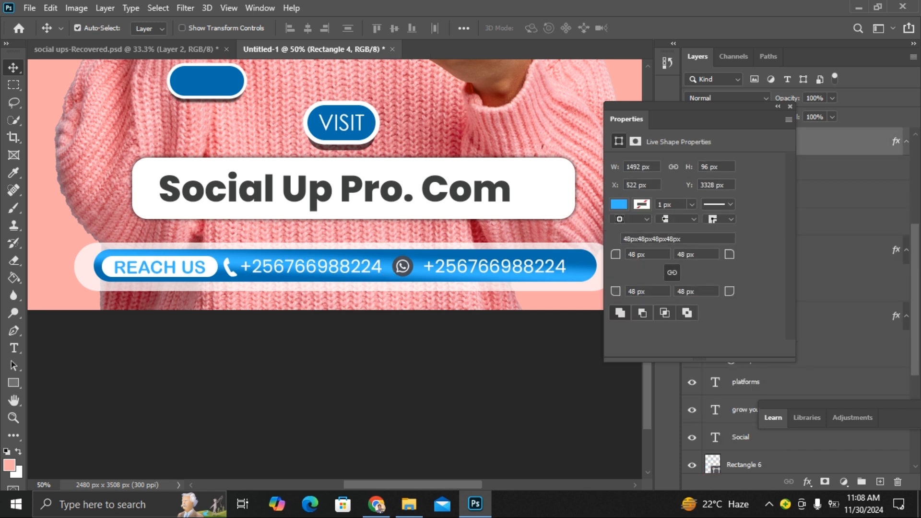
left_click(452, 390)
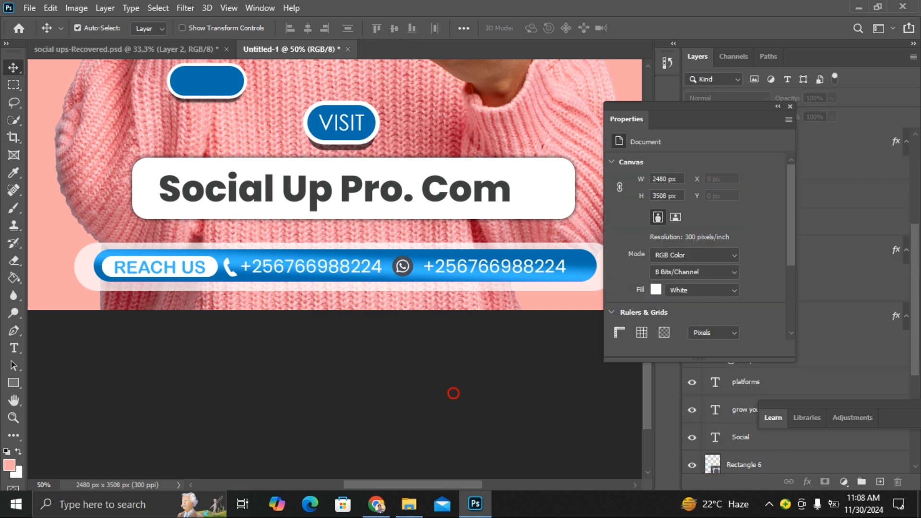
left_click(311, 266)
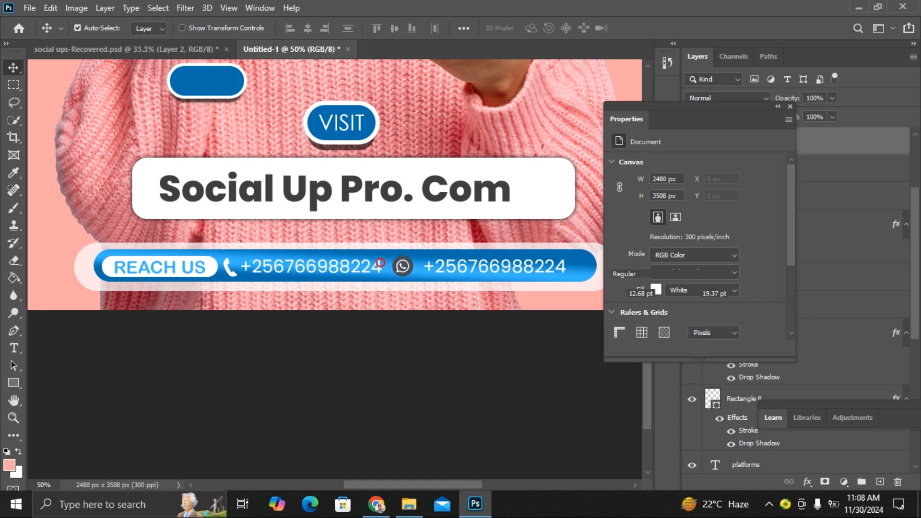
left_click_drag(687, 104, 365, 420)
left_click(758, 224)
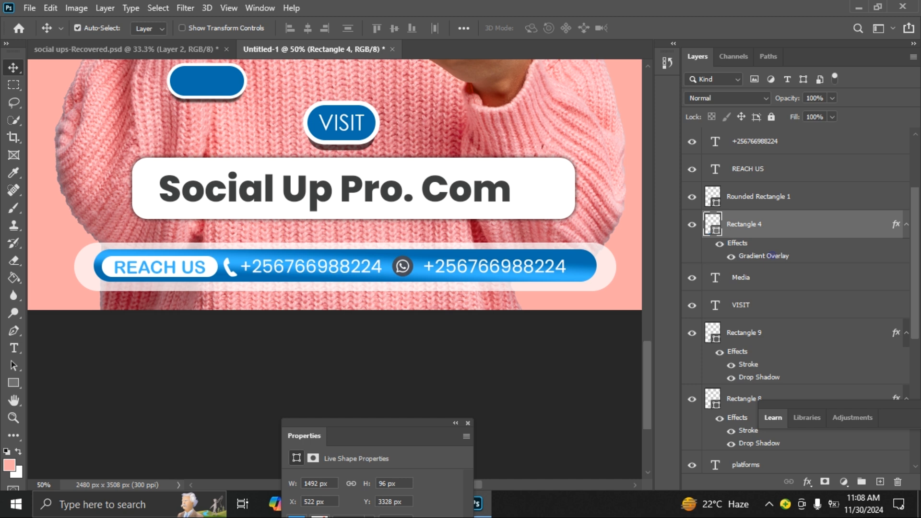
double_click(766, 255)
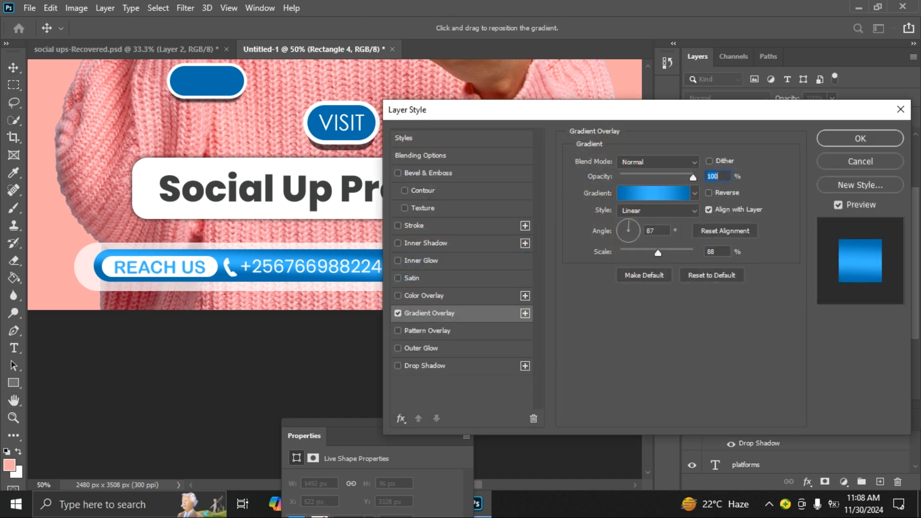
left_click(859, 162)
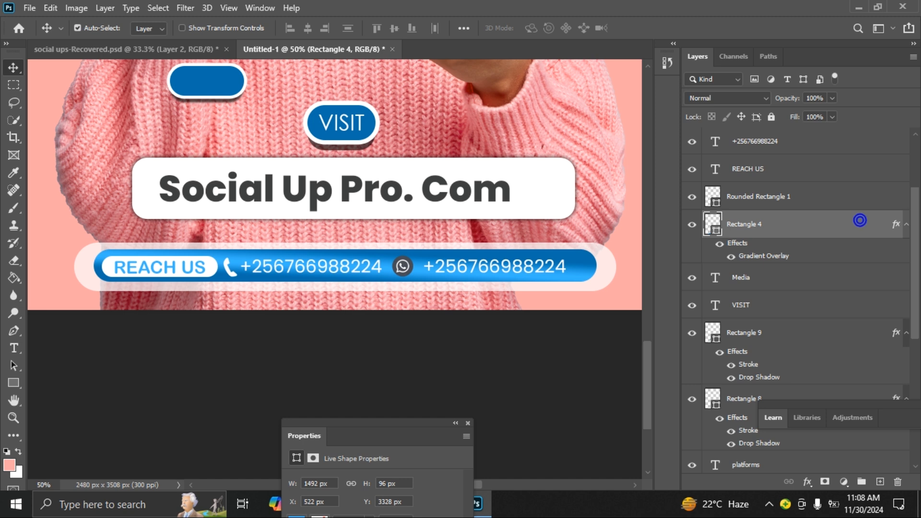
double_click(859, 220)
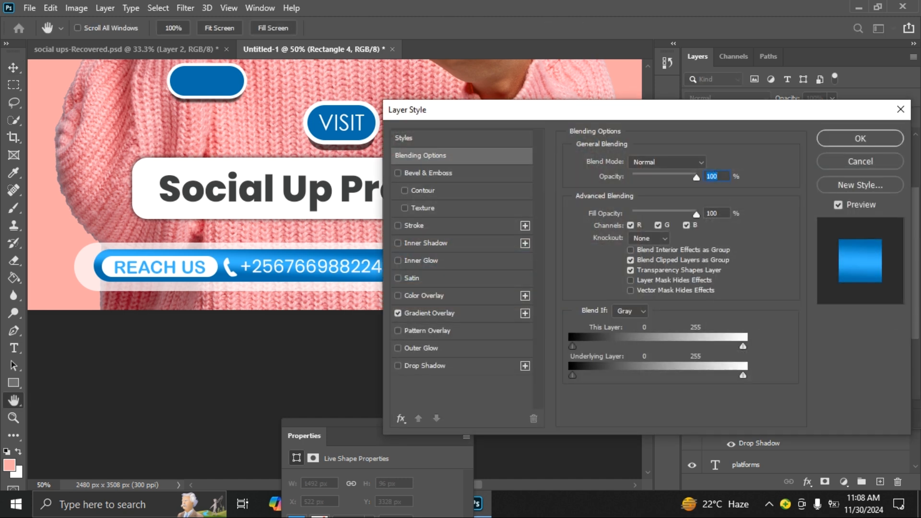
left_click(465, 312)
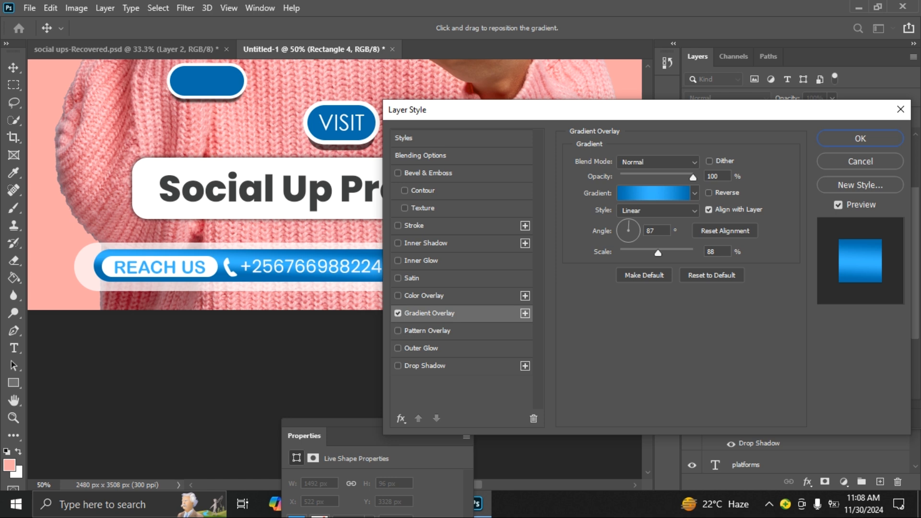
left_click(652, 192)
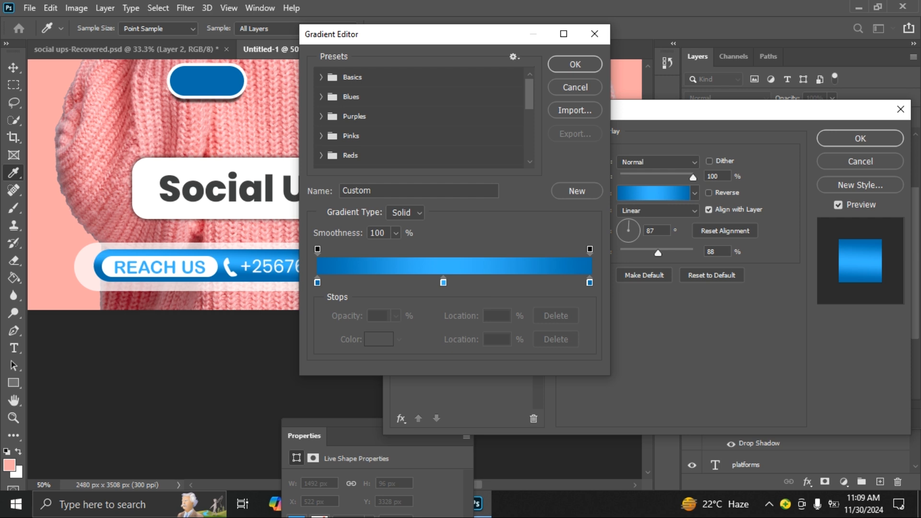
left_click(575, 64)
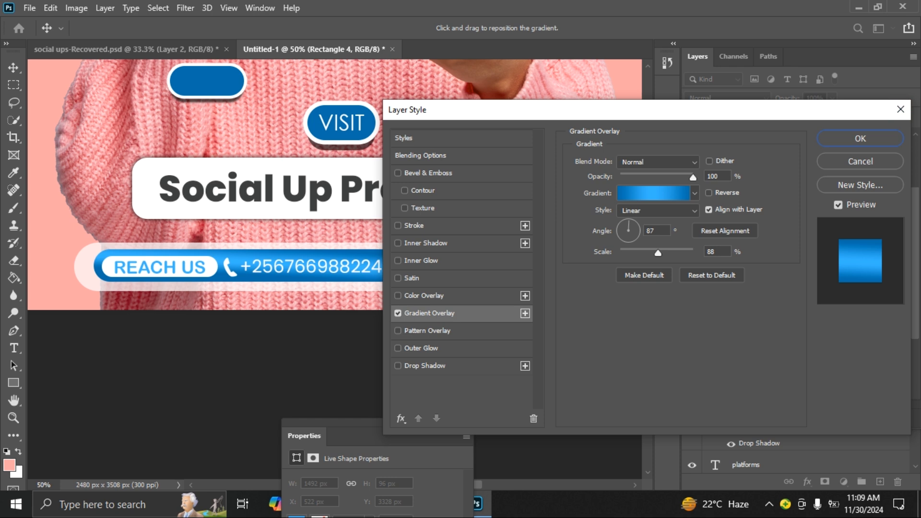
left_click(852, 138)
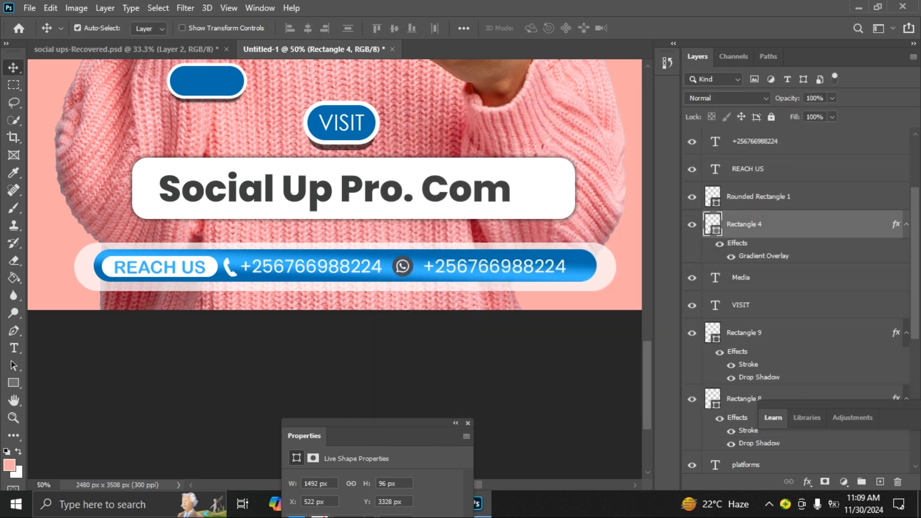
left_click(603, 276)
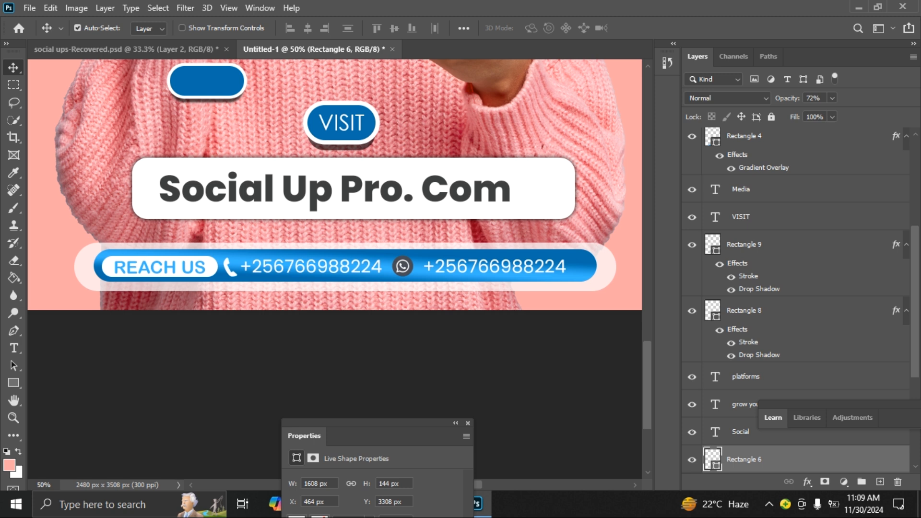
Arrange the social icons around the woman: YouTube and TikTok beside her hair, Instagram near her shoulder, and Facebook beside the phone.
key("ctrl+0")
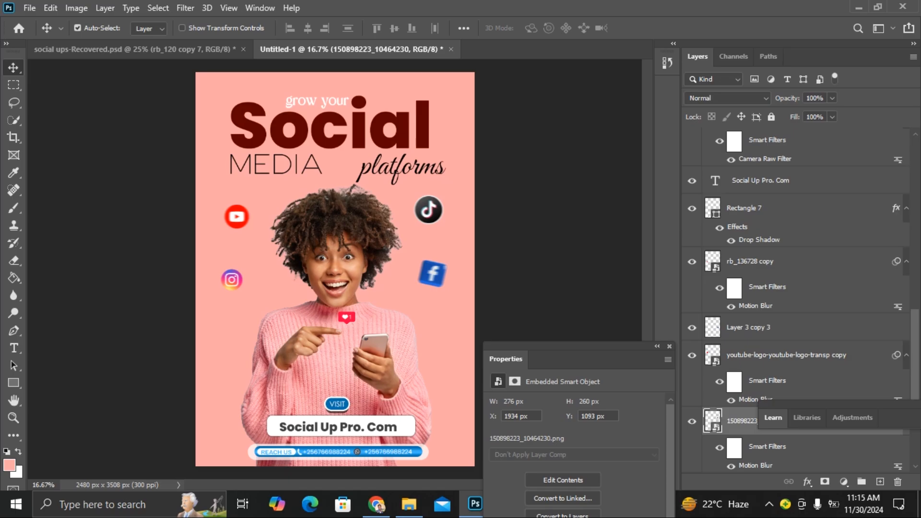
left_click_drag(428, 209, 423, 207)
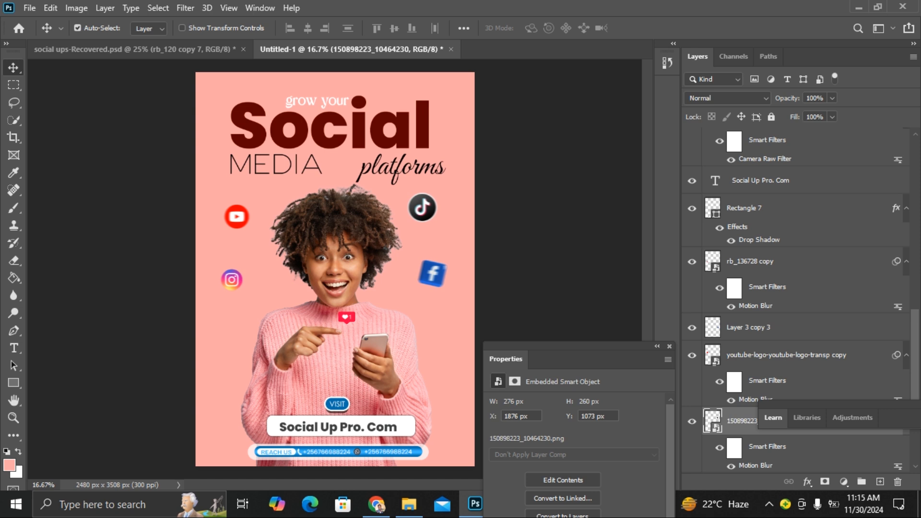
left_click_drag(237, 216, 236, 204)
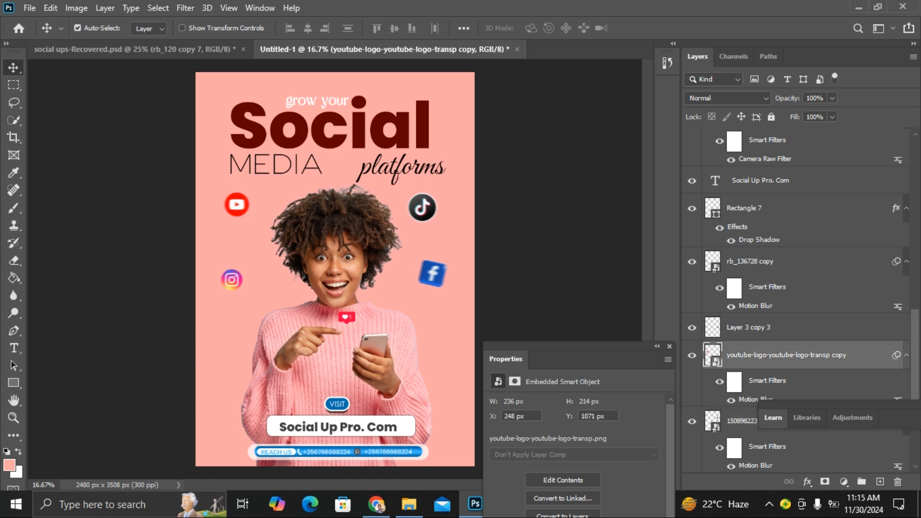
left_click_drag(433, 274, 446, 338)
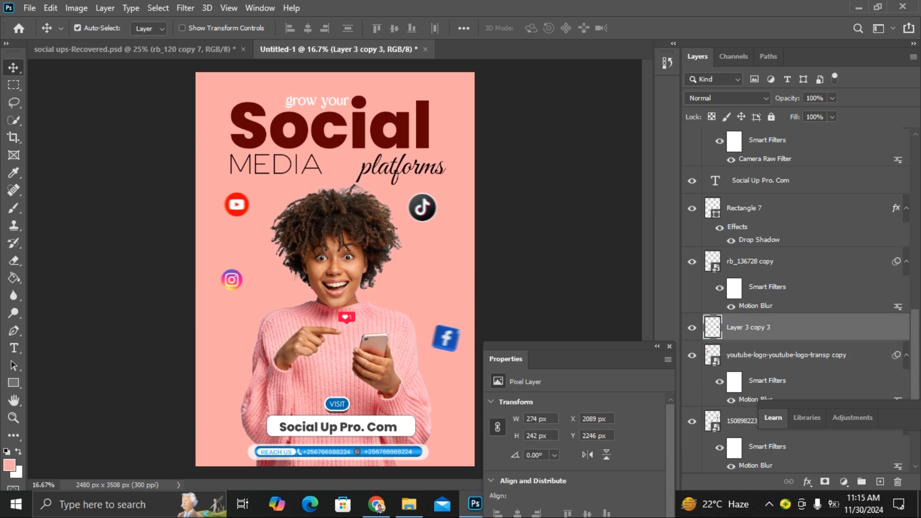
left_click_drag(410, 193, 426, 210)
left_click_drag(232, 279, 232, 301)
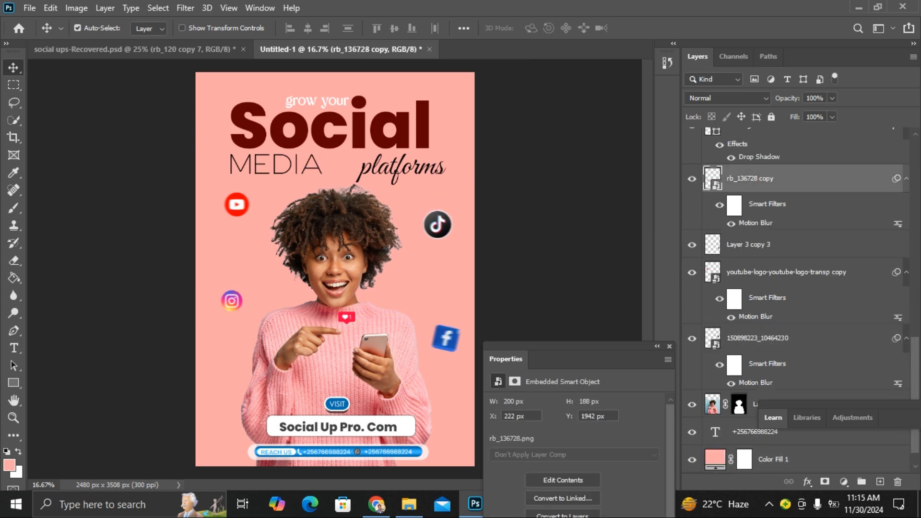
left_click_drag(237, 204, 228, 216)
Apply a Motion Blur to the TikTok icon with an angle of 0° and a distance of 27 pixels.
left_click(444, 224)
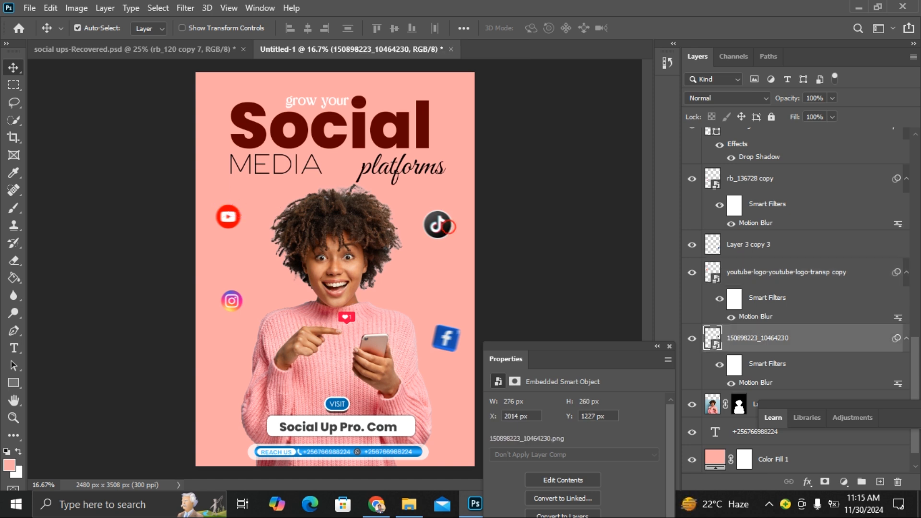
left_click(184, 8)
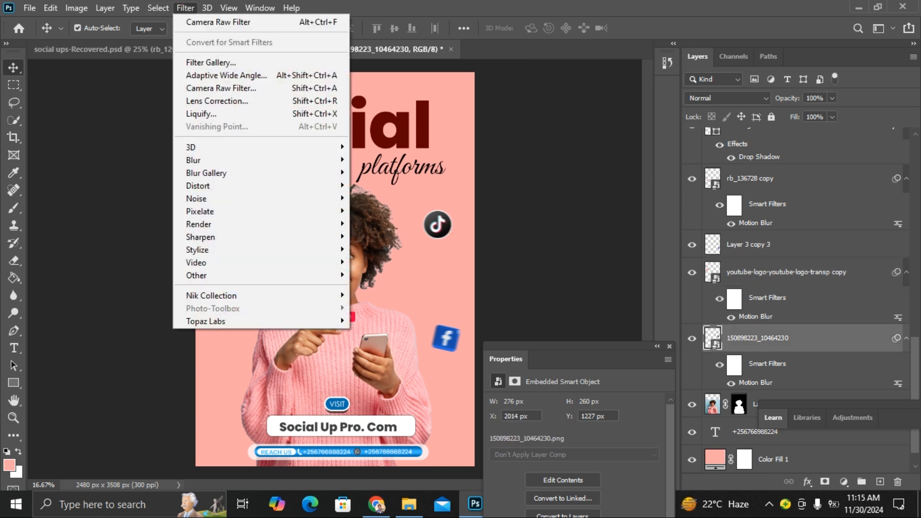
mouse_move(216, 159)
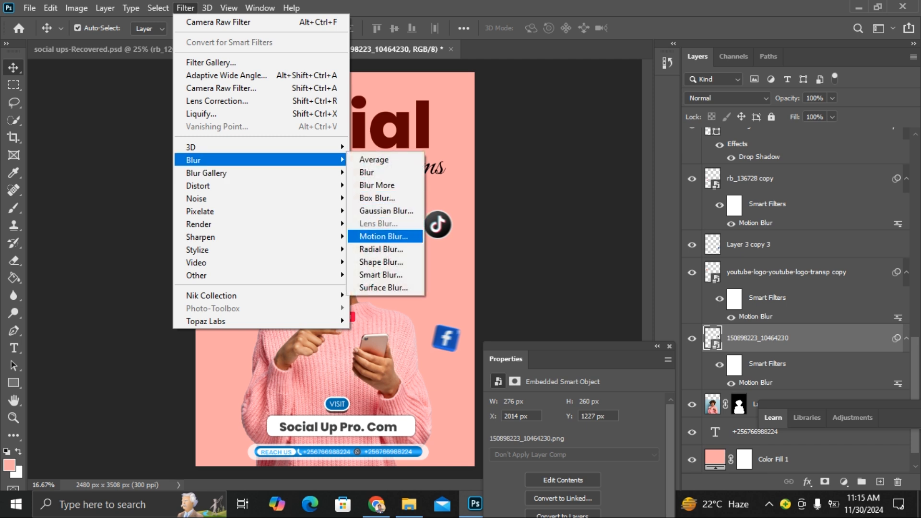
left_click(383, 238)
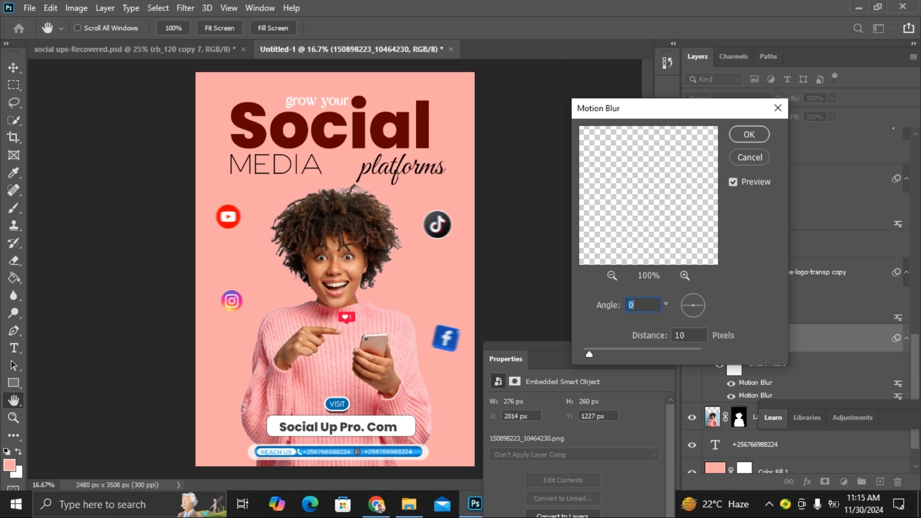
mouse_move(588, 354)
left_mouse_down()
mouse_move(620, 355)
mouse_move(600, 355)
left_mouse_up()
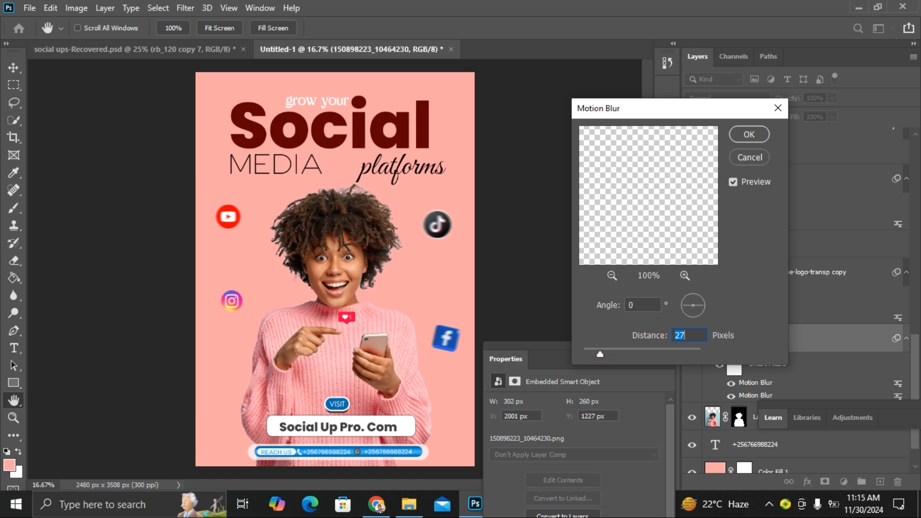
left_click(754, 135)
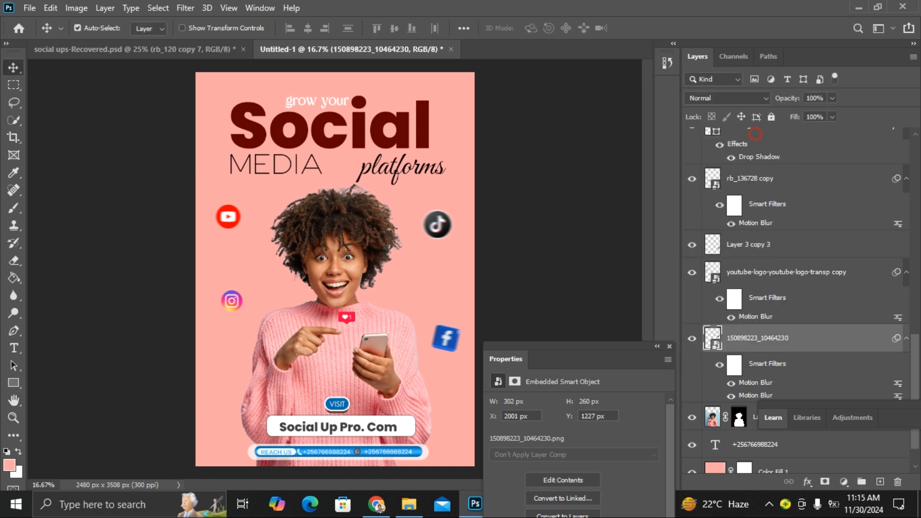
Apply a Motion Blur to the Facebook icon with an angle of 0° and a distance of 21 pixels.
left_click(445, 340)
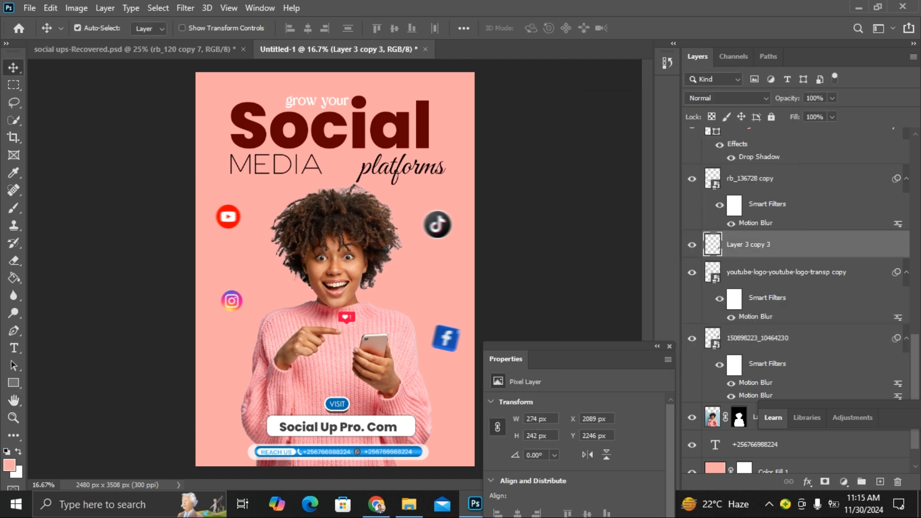
left_click(185, 9)
mouse_move(231, 160)
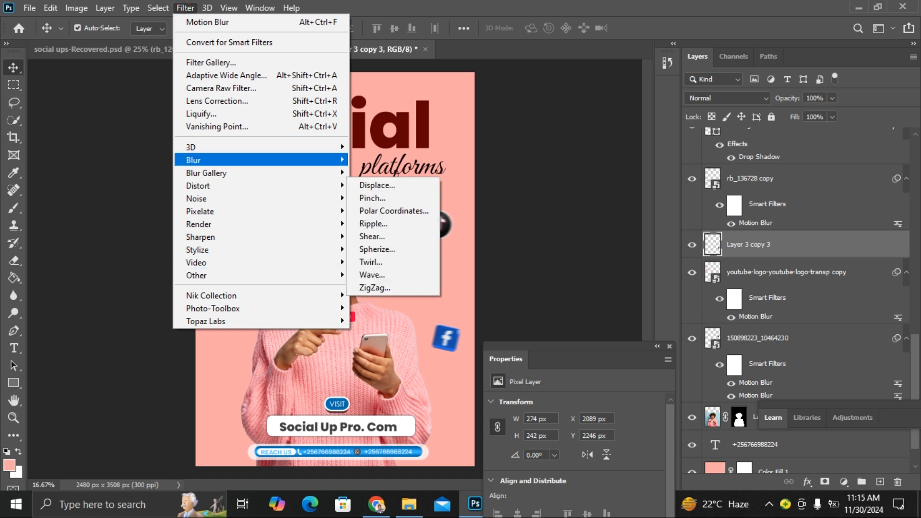
left_click(383, 236)
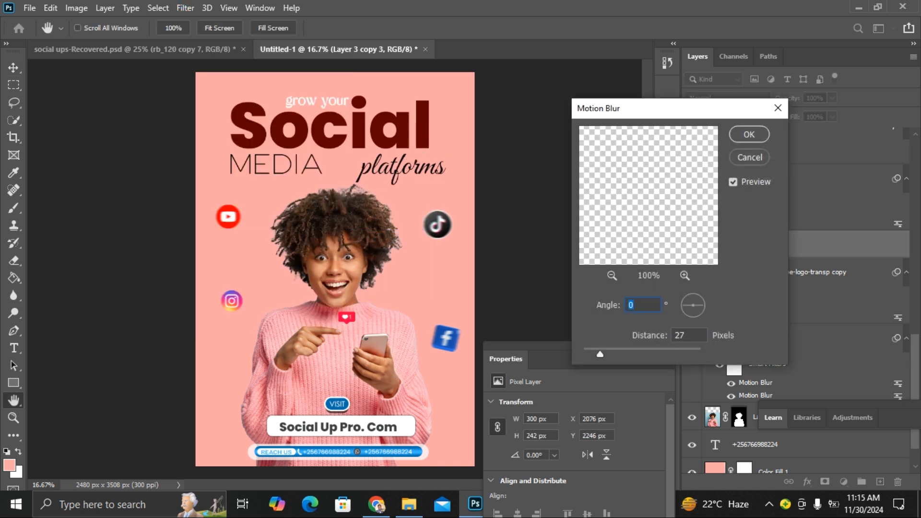
mouse_move(600, 354)
left_mouse_down()
mouse_move(611, 354)
mouse_move(596, 354)
left_mouse_up()
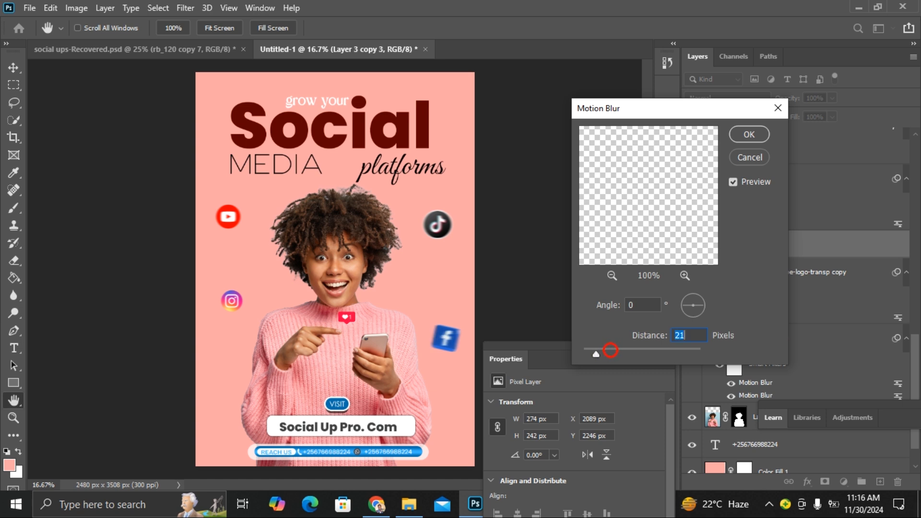
left_click(741, 134)
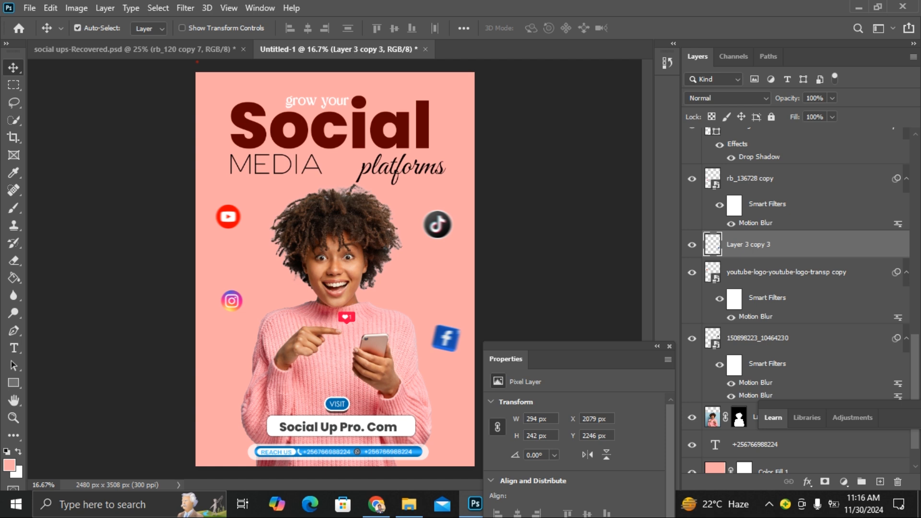
In social ups-Recovered.psd, move the VISIT text down onto its blue pill and return to the Untitled-1 document.
left_click(197, 61)
left_click(196, 50)
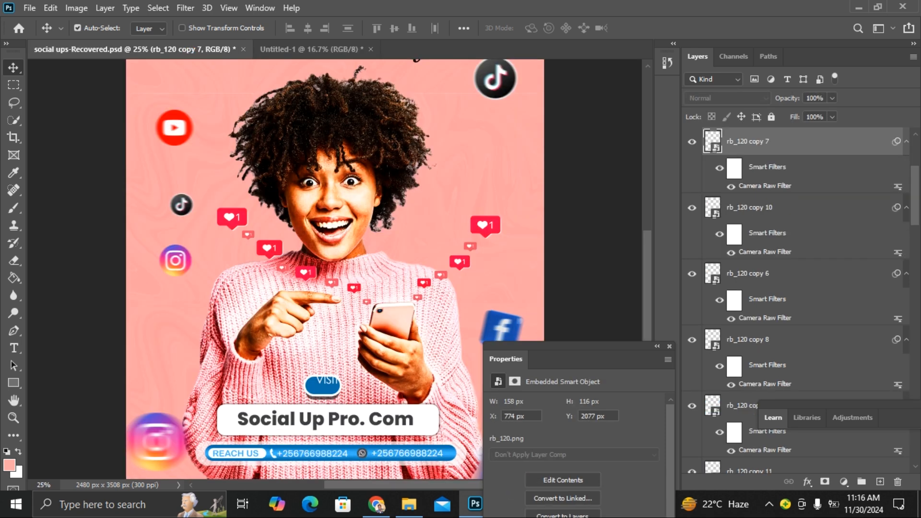
scroll(335, 268, "down", 3)
left_click_drag(328, 271, 324, 277)
scroll(324, 277, "up", 3)
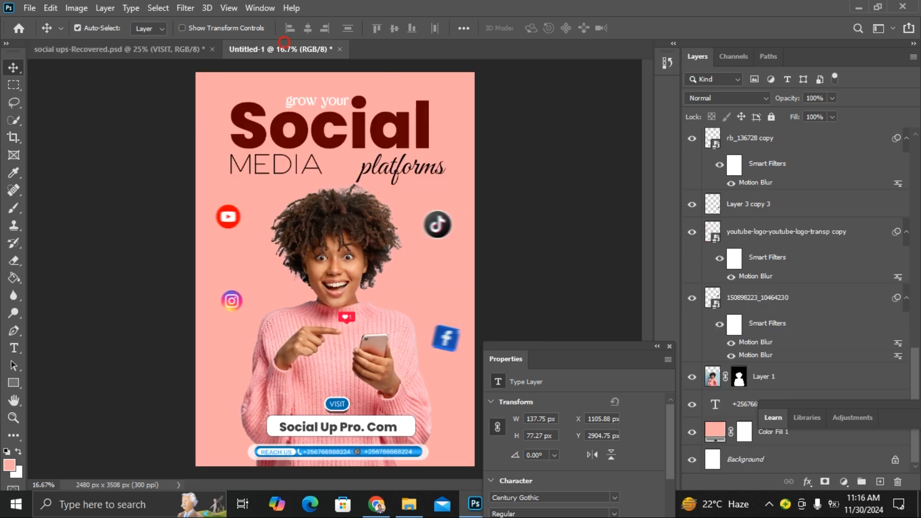
left_click(283, 48)
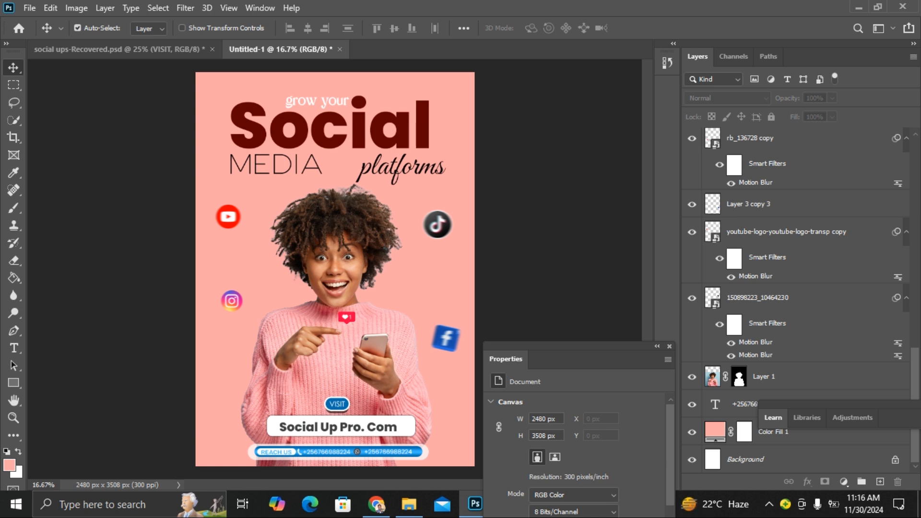
key("ctrl")
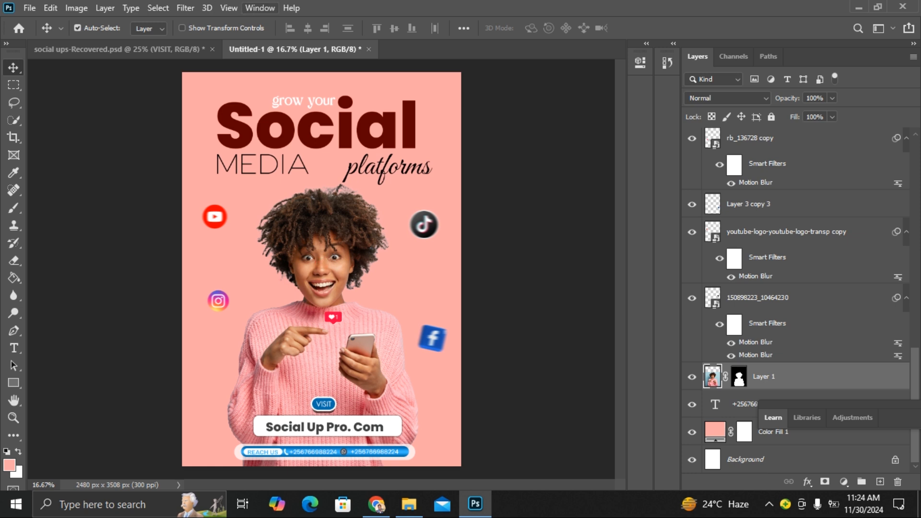
left_click(185, 8)
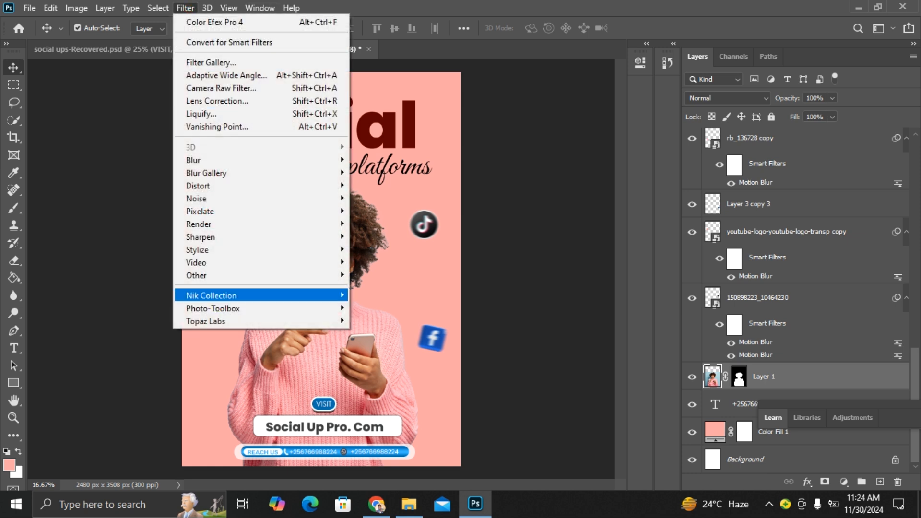
mouse_move(239, 308)
mouse_move(216, 295)
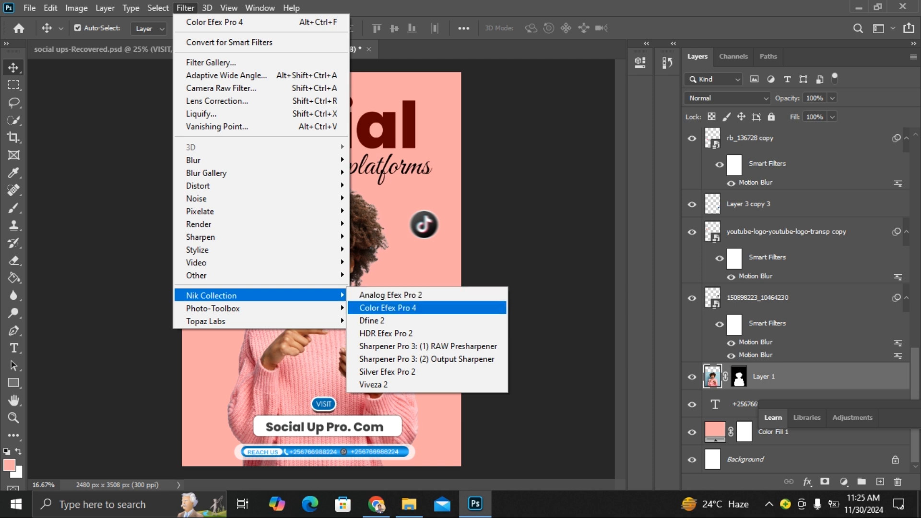
left_click(393, 308)
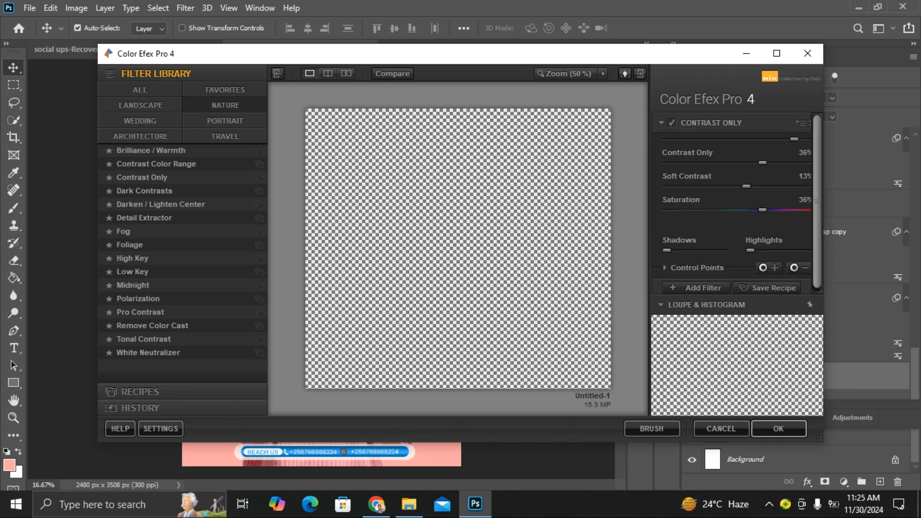
left_click(720, 428)
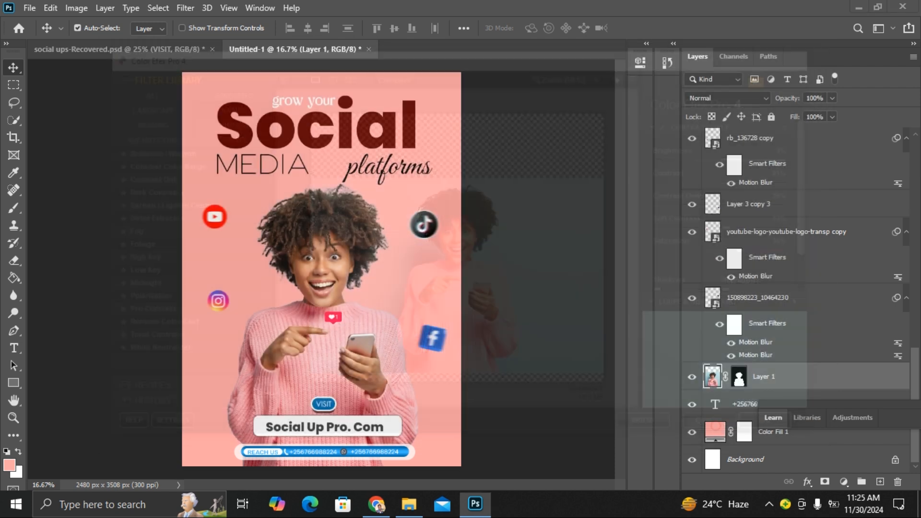
Convert the masked woman photo on Layer 1 to a smart object and rasterize it into a plain cut-out layer.
right_click(862, 376)
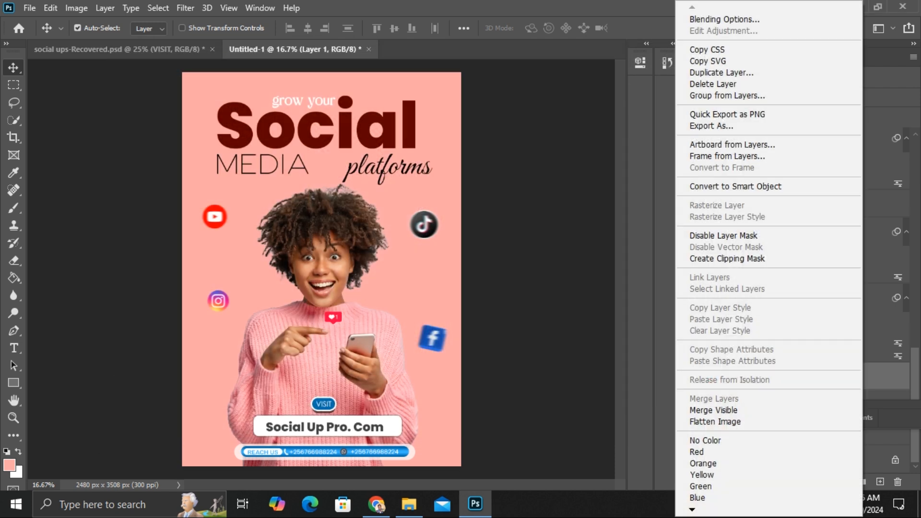
left_click(734, 185)
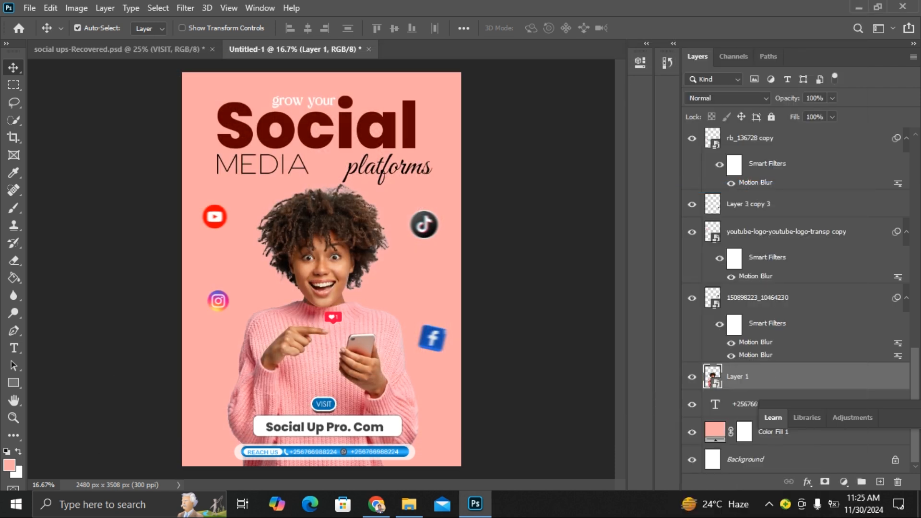
right_click(814, 377)
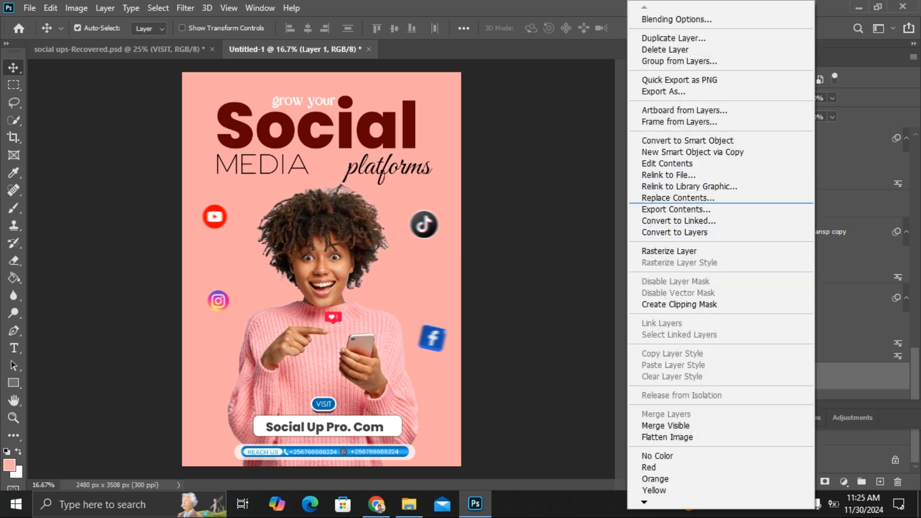
left_click(712, 249)
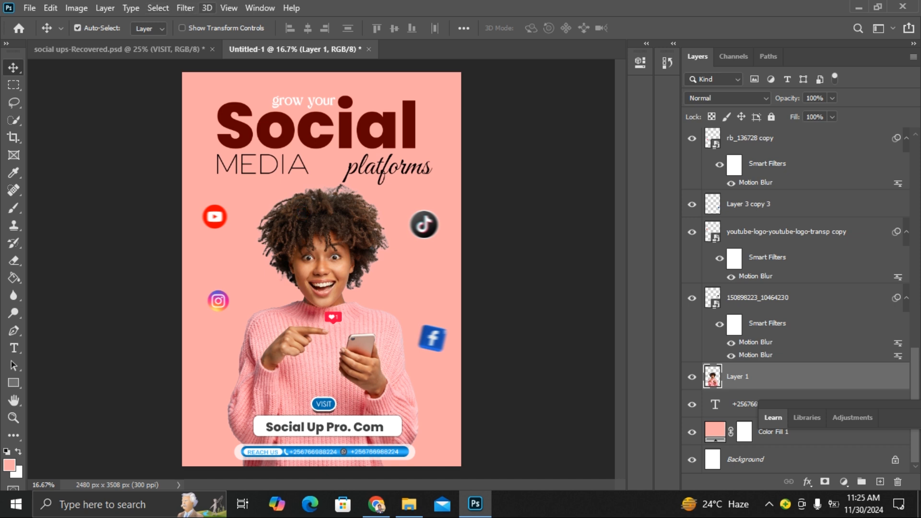
Open Color Efex Pro 4 on the woman's layer and set the Contrast Only filter's Contrast to 84% and Contrast Only to 30%.
left_click(185, 8)
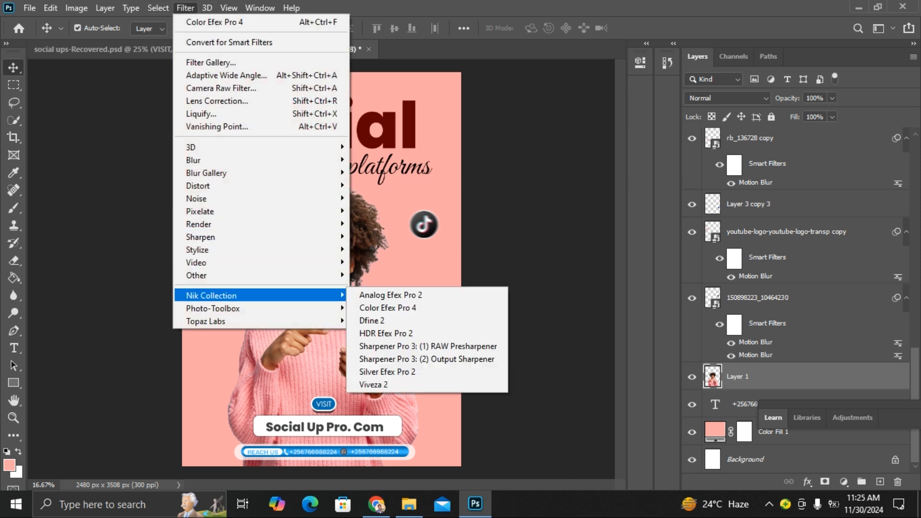
mouse_move(259, 295)
left_click(381, 307)
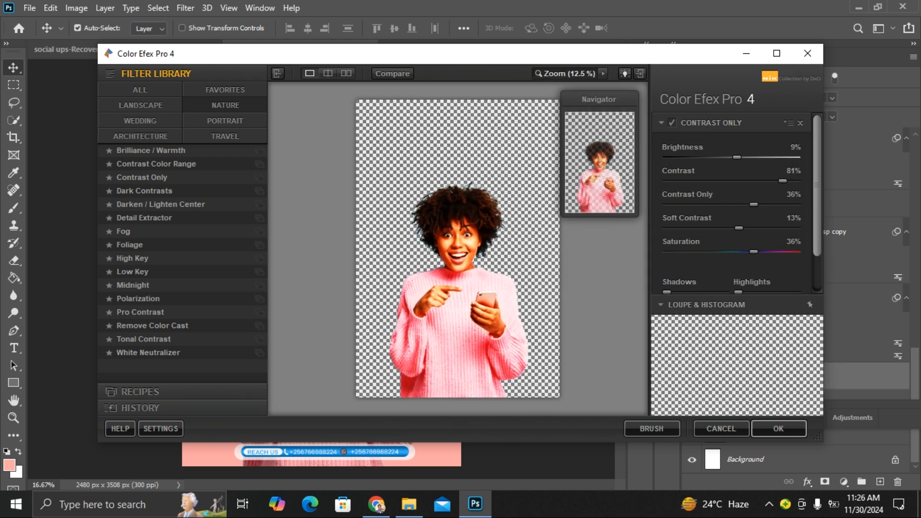
key("ctrl+plus")
key("ctrl+plus")
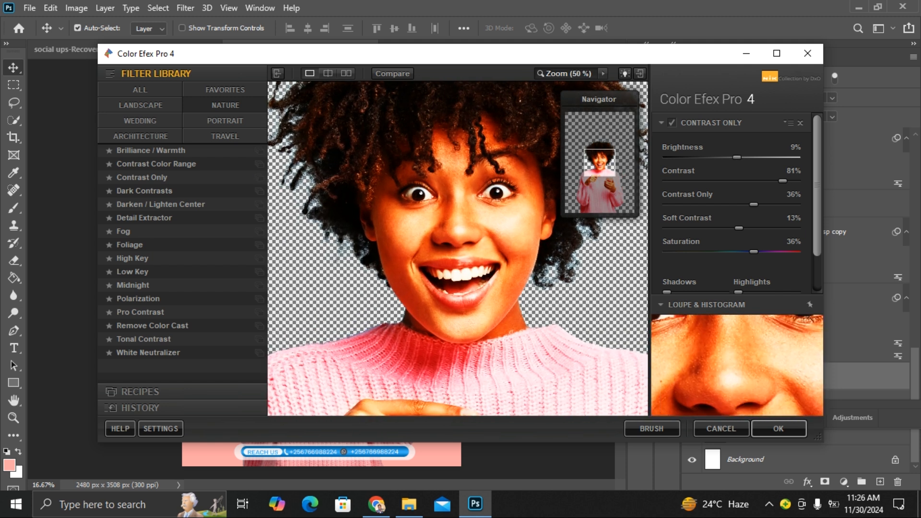
mouse_move(736, 157)
left_mouse_down()
mouse_move(728, 156)
mouse_move(736, 157)
left_mouse_up()
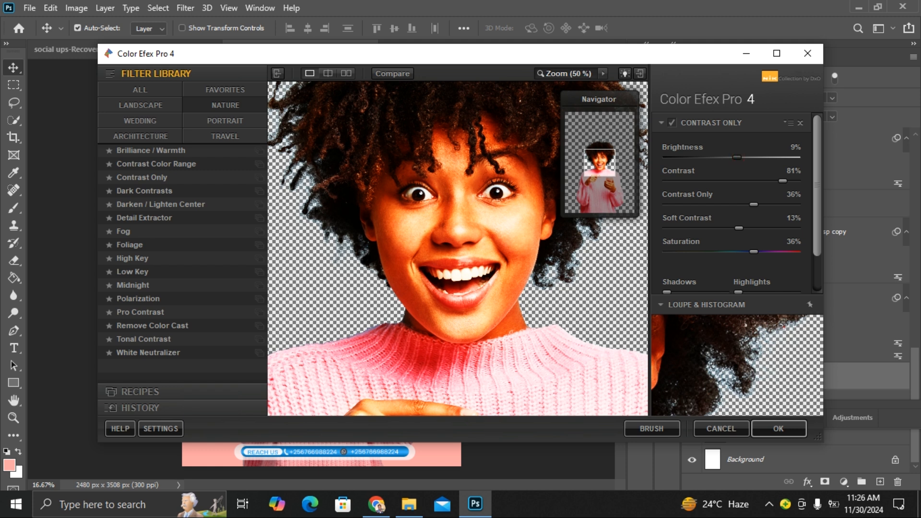
left_click_drag(782, 181, 785, 181)
left_click_drag(753, 252, 753, 251)
left_click_drag(753, 204, 750, 204)
Raise the Contrast Only filter's Highlights protection slightly and apply the filter to the woman.
scroll(750, 204, "down", 1)
scroll(736, 205, "down", 2)
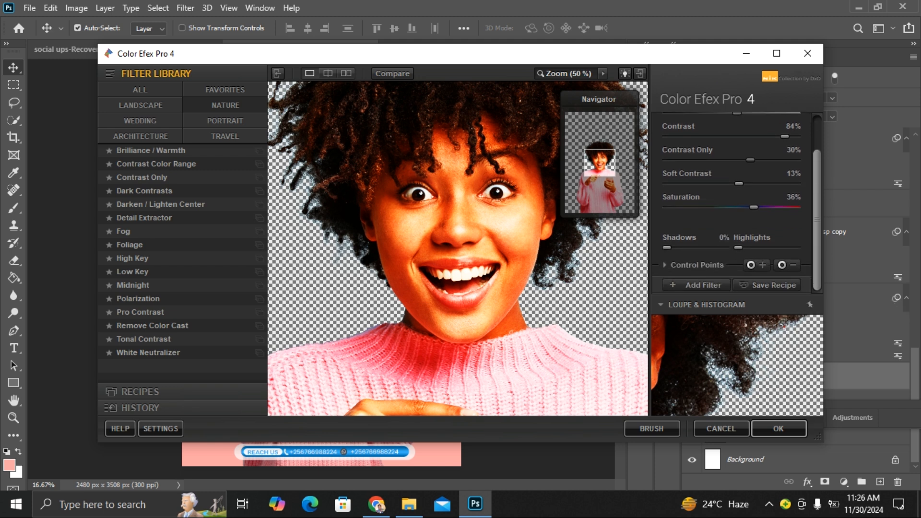
left_click(670, 247)
left_click(740, 247)
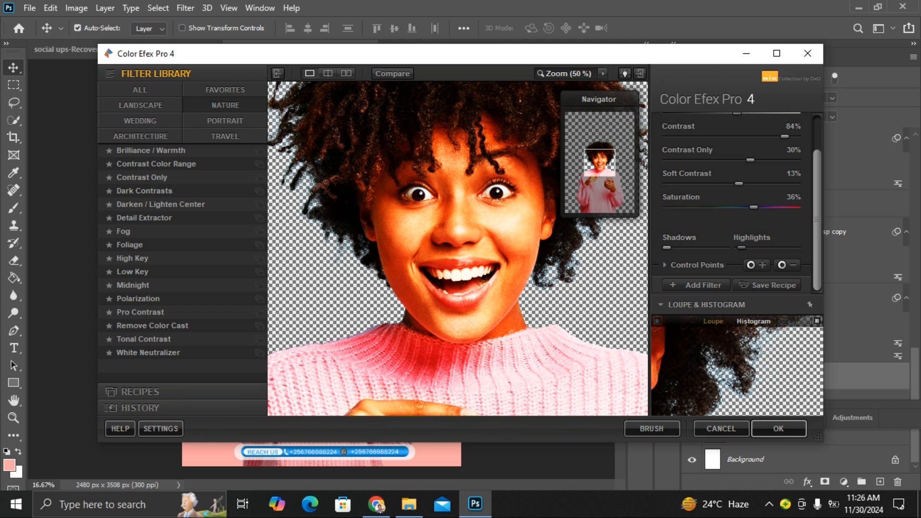
left_click(772, 428)
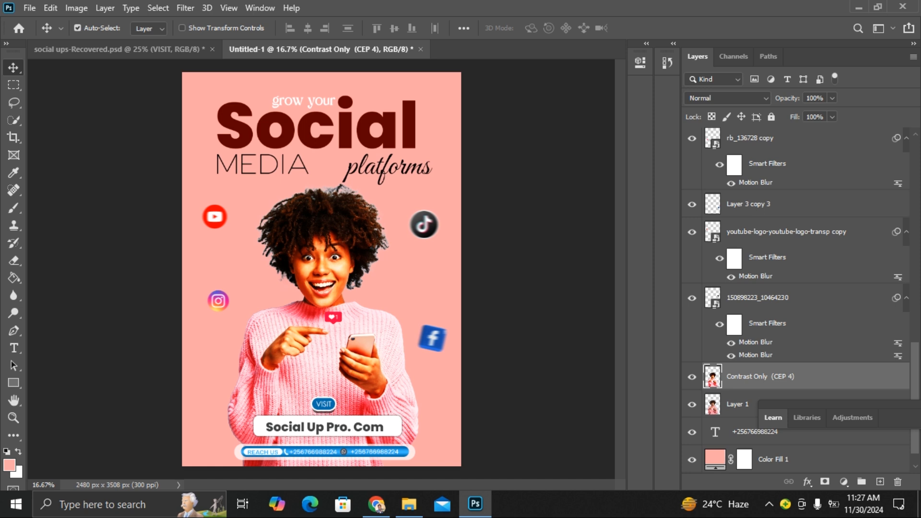
Compare the filtered woman in Untitled-1 with the one in the social ups-Recovered.psd reference.
left_click(139, 50)
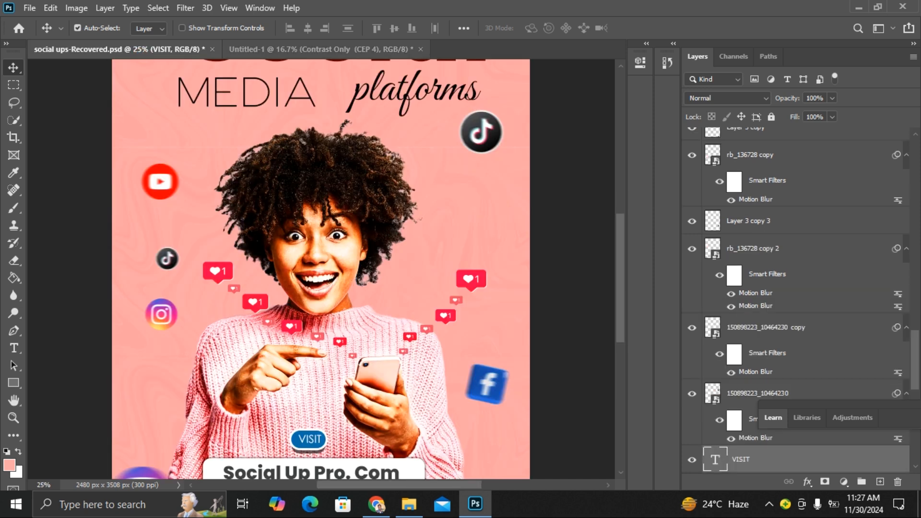
left_click(326, 49)
key("ctrl+plus")
key("ctrl+plus")
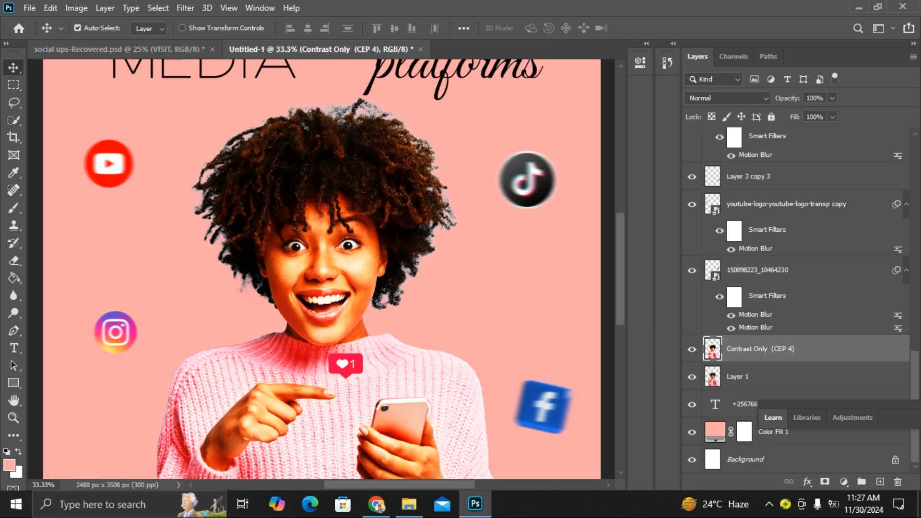
left_click(114, 48)
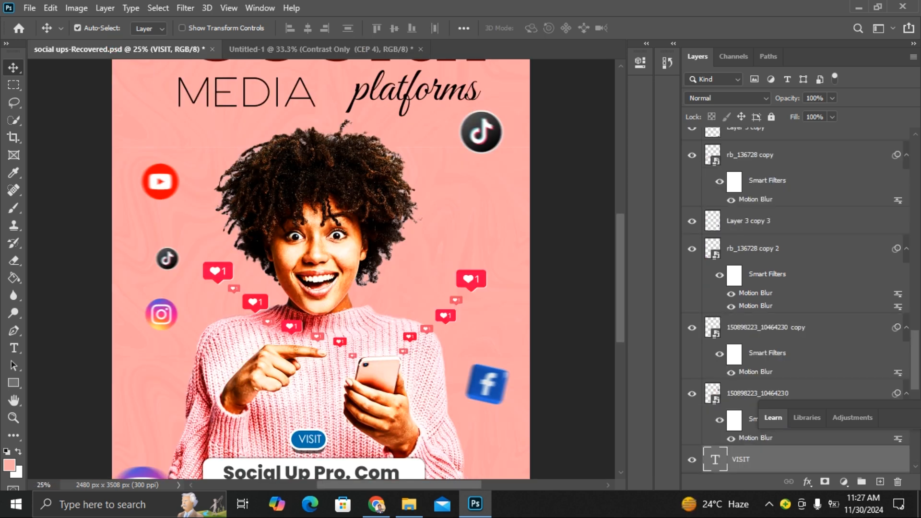
left_click(302, 50)
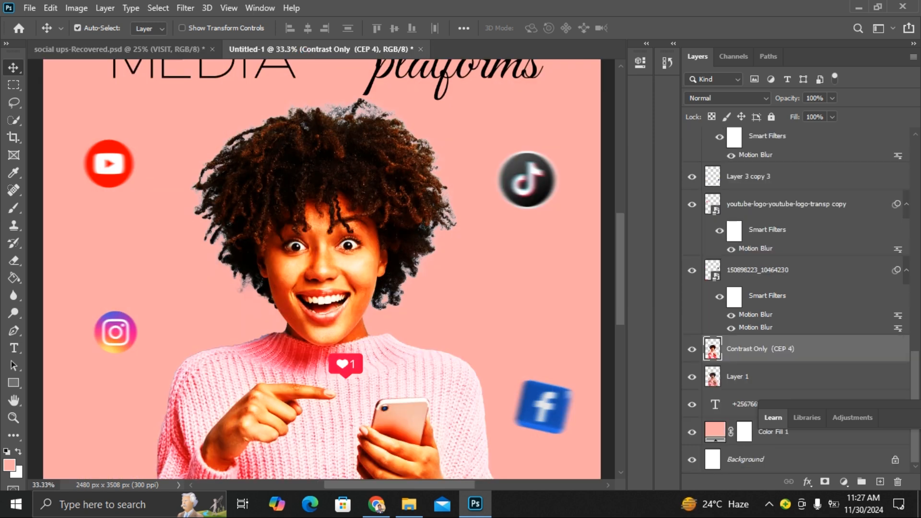
left_click(178, 49)
left_click(307, 49)
key("ctrl+minus")
key("ctrl+minus")
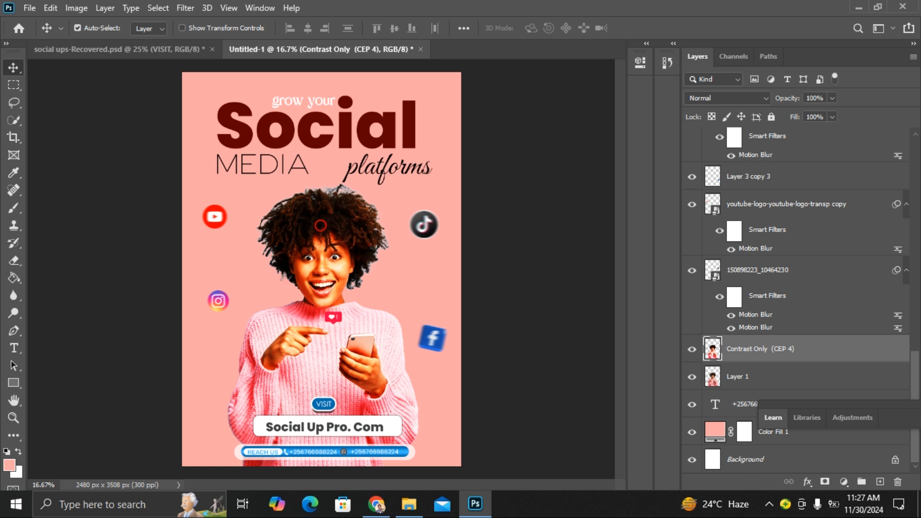
left_click(185, 8)
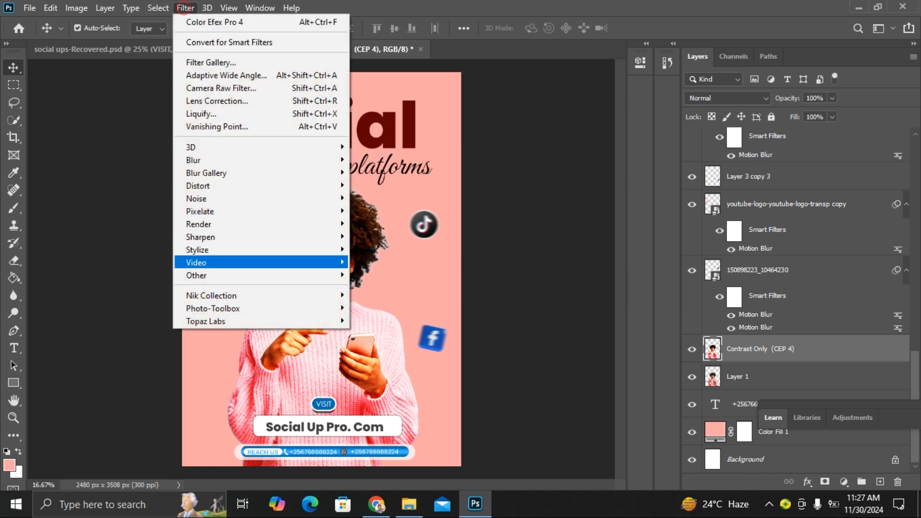
mouse_move(207, 321)
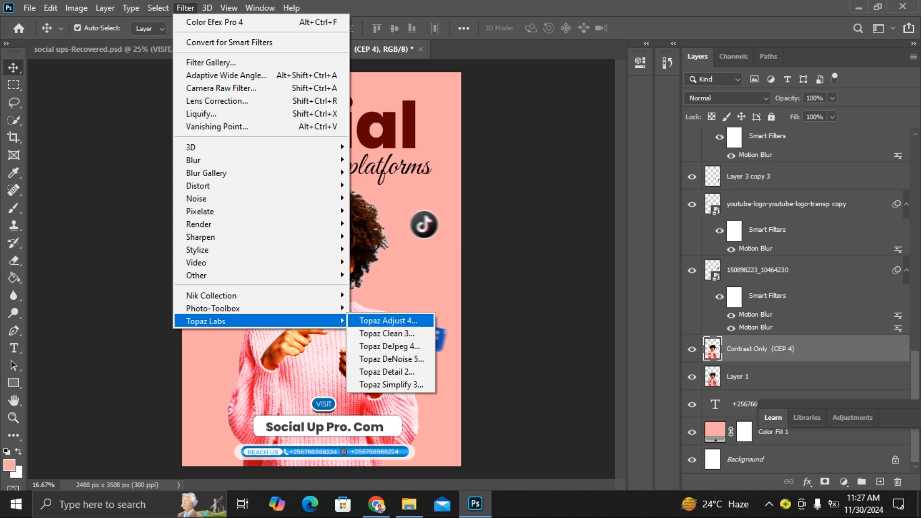
left_click(389, 321)
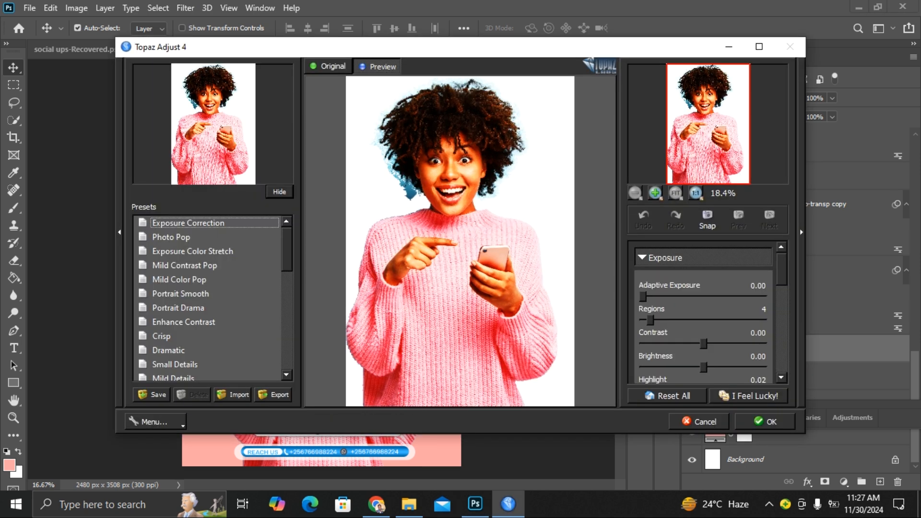
scroll(461, 240, "up", 1)
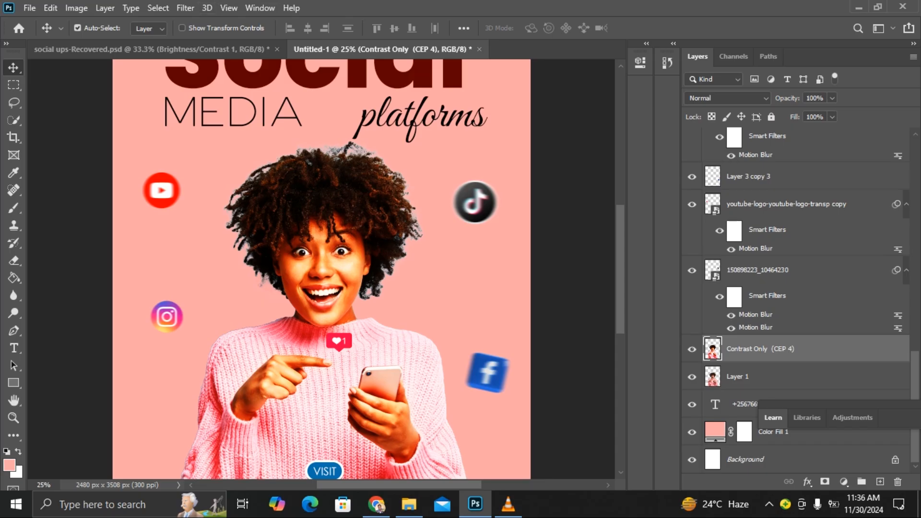
Open Topaz Detail 2 on the Contrast Only (CEP 4) layer and set Small Detail 0.44, Small Boost 0.10 and Medium Detail 0.12.
left_click(185, 7)
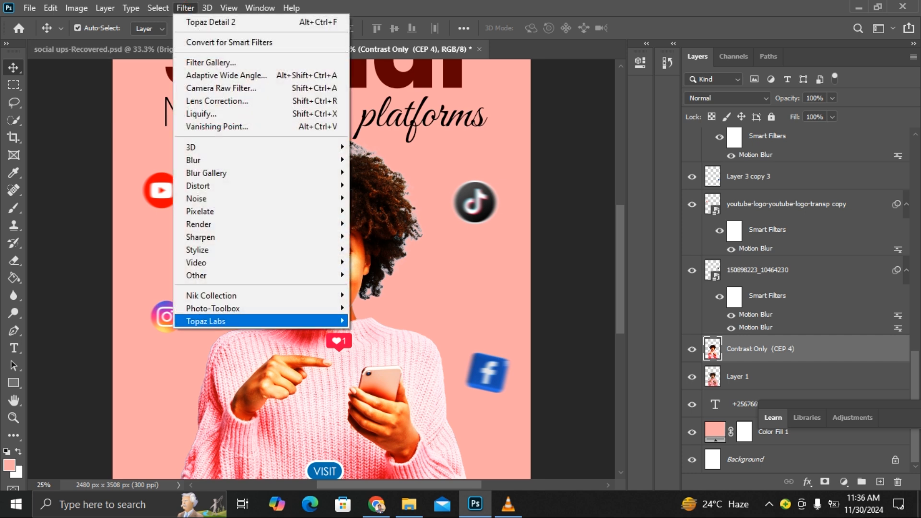
mouse_move(206, 321)
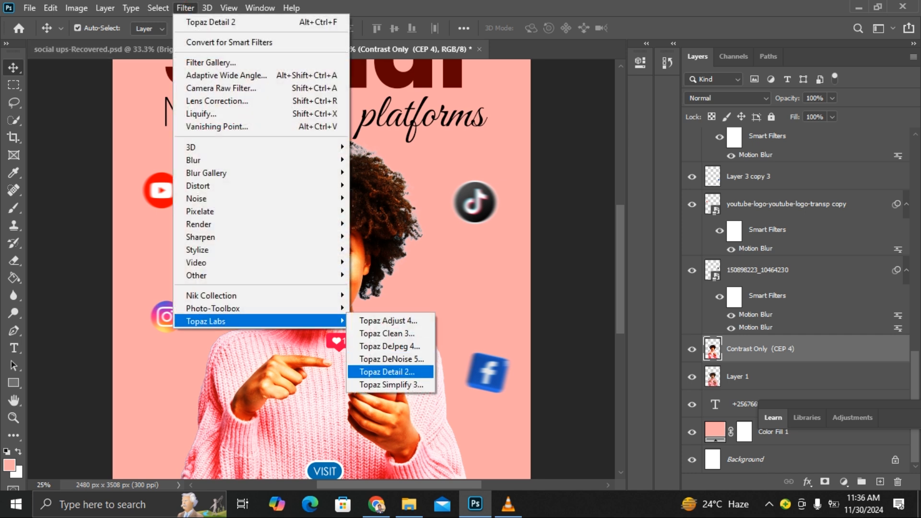
left_click(386, 372)
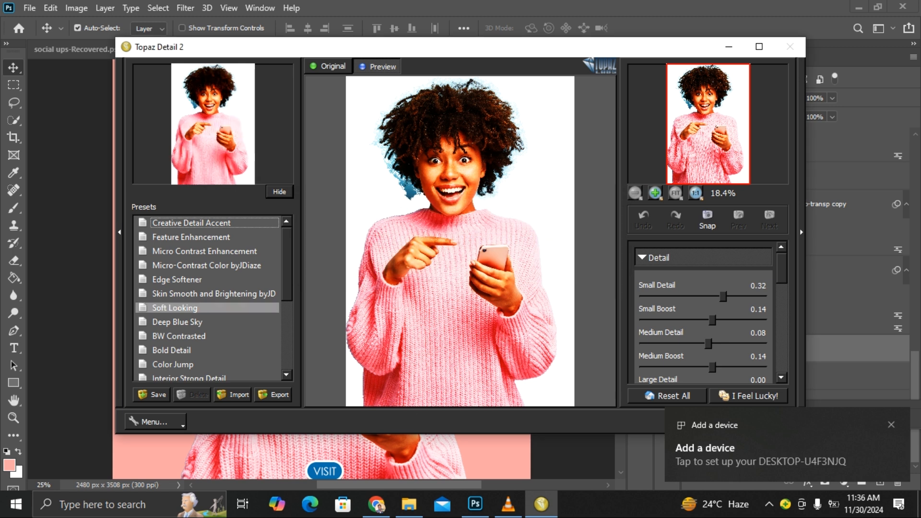
scroll(460, 241, "up", 1)
scroll(432, 229, "up", 1)
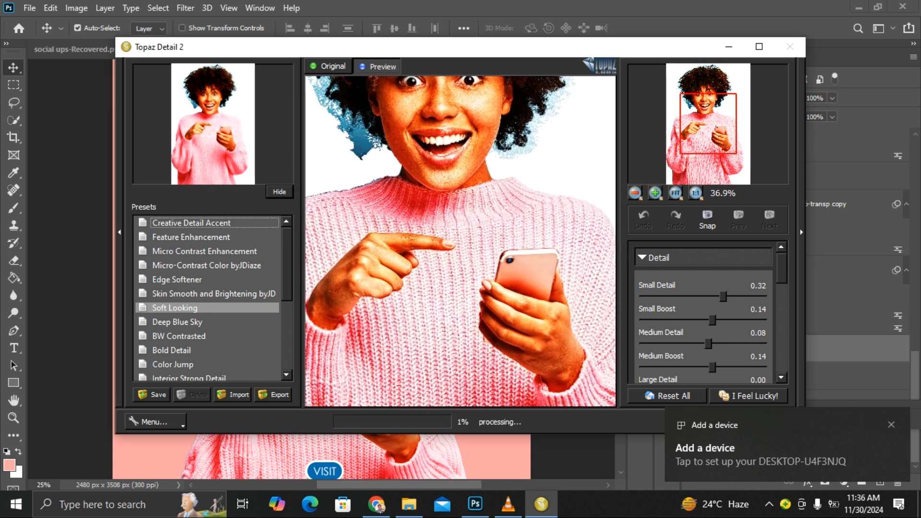
left_click_drag(431, 229, 454, 239)
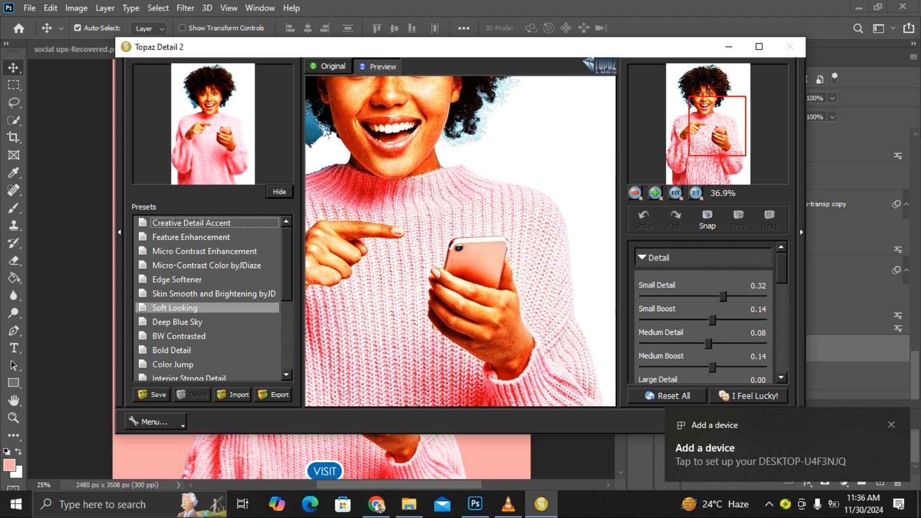
scroll(460, 241, "up", 1)
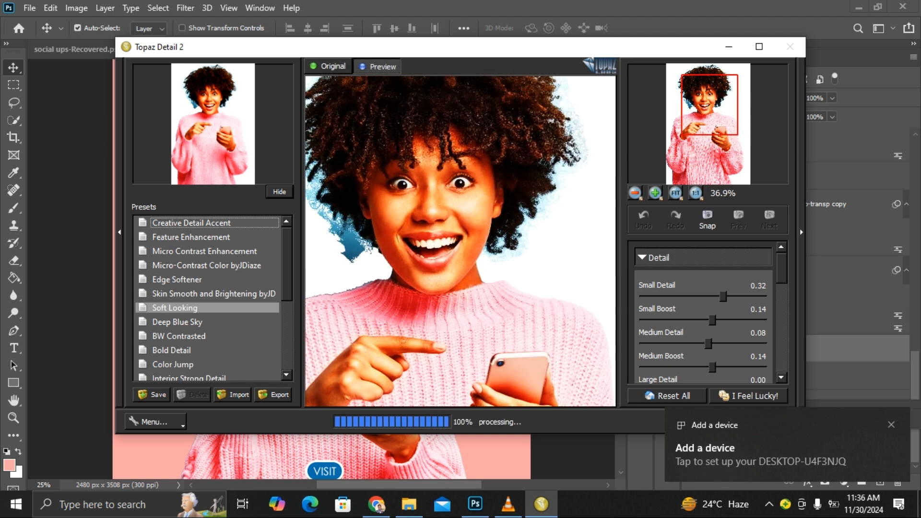
scroll(460, 238, "up", 1)
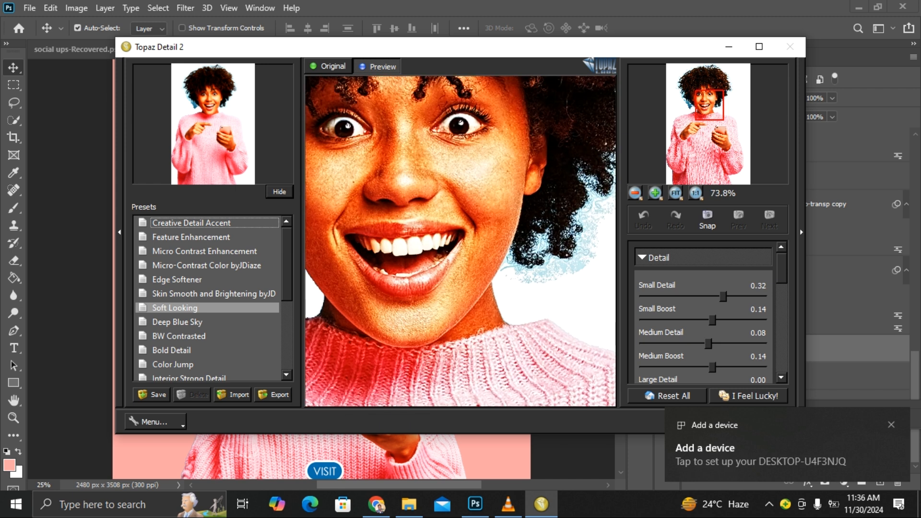
mouse_move(722, 296)
left_mouse_down()
mouse_move(710, 296)
mouse_move(761, 296)
mouse_move(724, 296)
left_mouse_up()
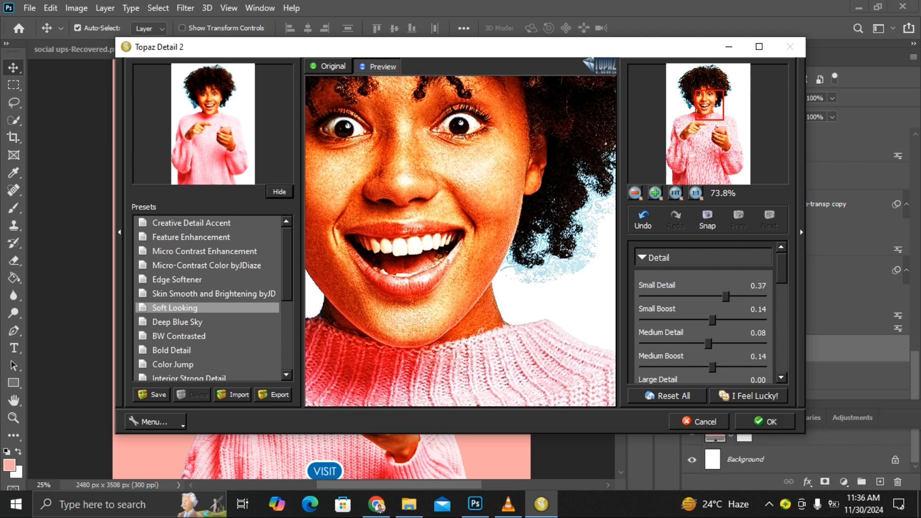
left_click_drag(725, 296, 738, 296)
left_click_drag(707, 343, 709, 320)
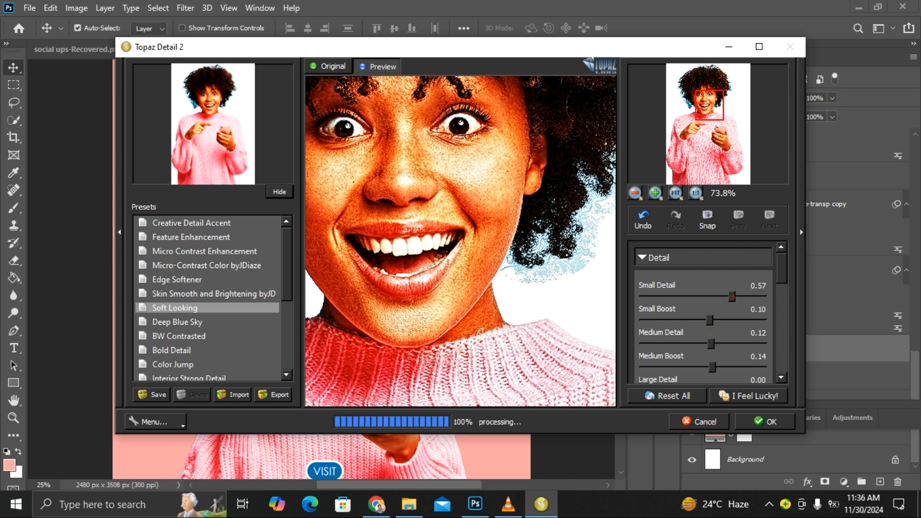
left_click_drag(733, 296, 730, 296)
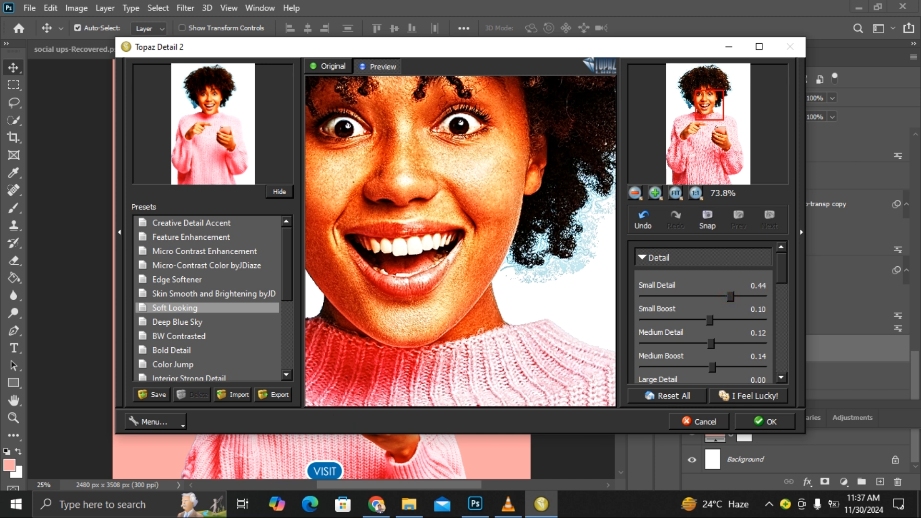
Set the Topaz Detail tone Contrast to 0.16 and Cyan-Red to -0.02, raise Brightness slightly and apply the filter.
scroll(703, 312, "down", 5)
left_click_drag(703, 304, 713, 304)
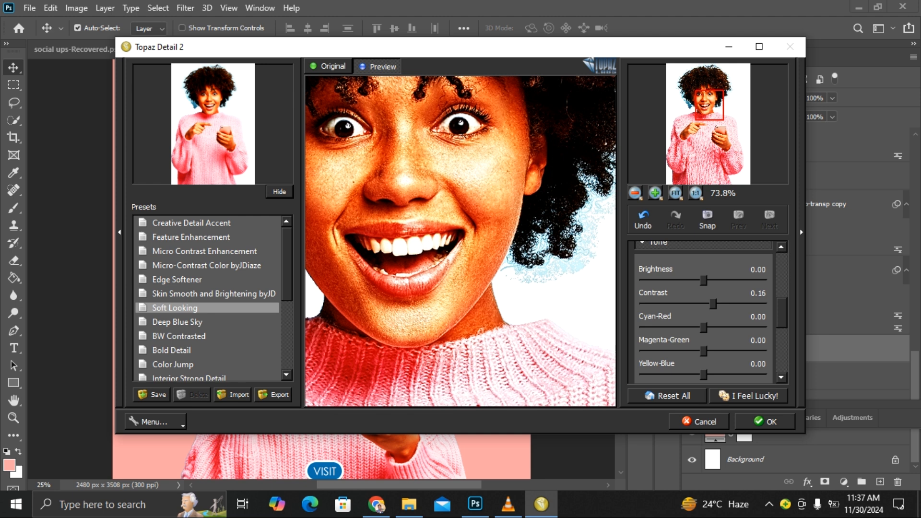
mouse_move(703, 280)
left_mouse_down()
mouse_move(723, 280)
mouse_move(710, 280)
left_mouse_up()
scroll(705, 311, "down", 1)
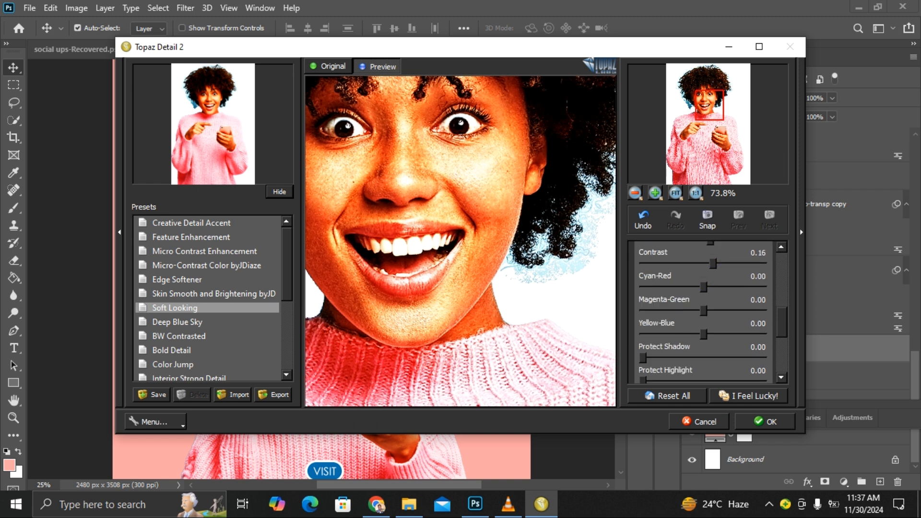
left_click_drag(704, 286, 702, 286)
left_click_drag(708, 285, 702, 287)
scroll(705, 312, "down", 1)
scroll(704, 312, "up", 2)
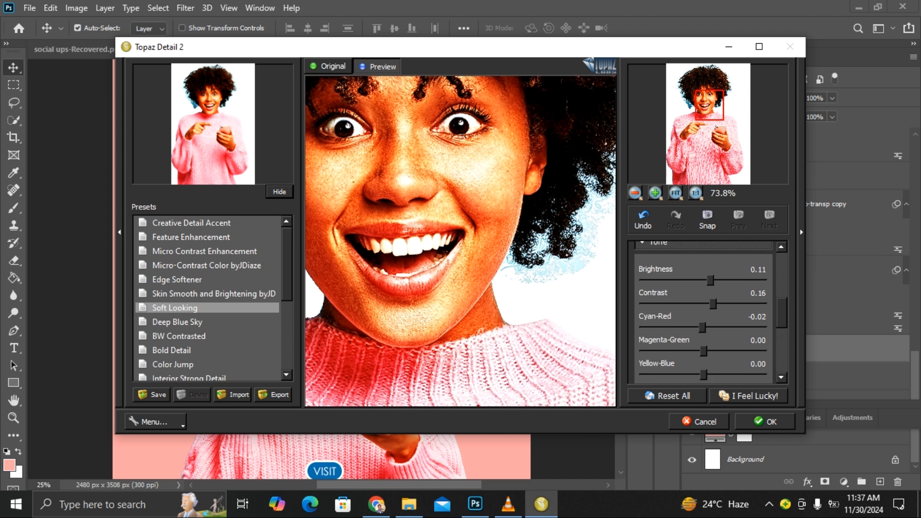
left_click_drag(710, 280, 714, 280)
left_click_drag(714, 280, 711, 280)
left_click(766, 421)
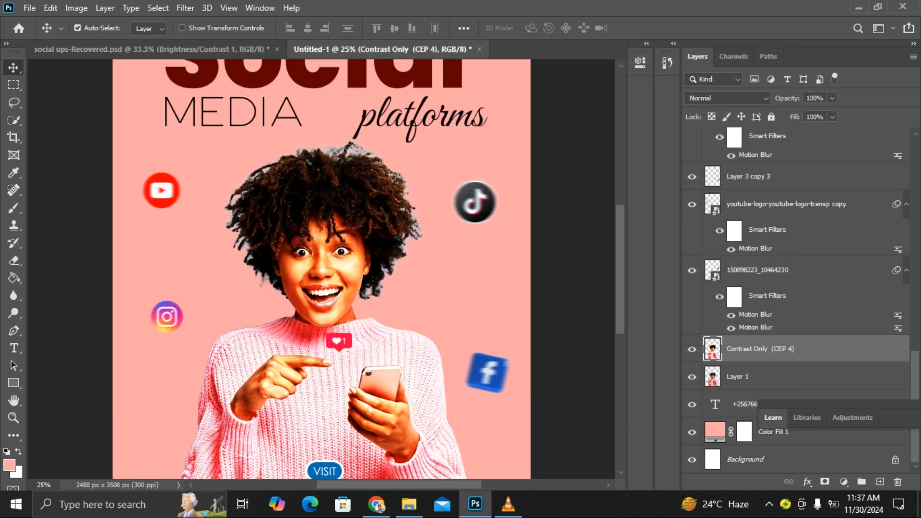
Select the Contrast Only (CEP 4) layer together with Layer 1 and compare the woman with and without the filtered layer.
scroll(322, 269, "down", 2)
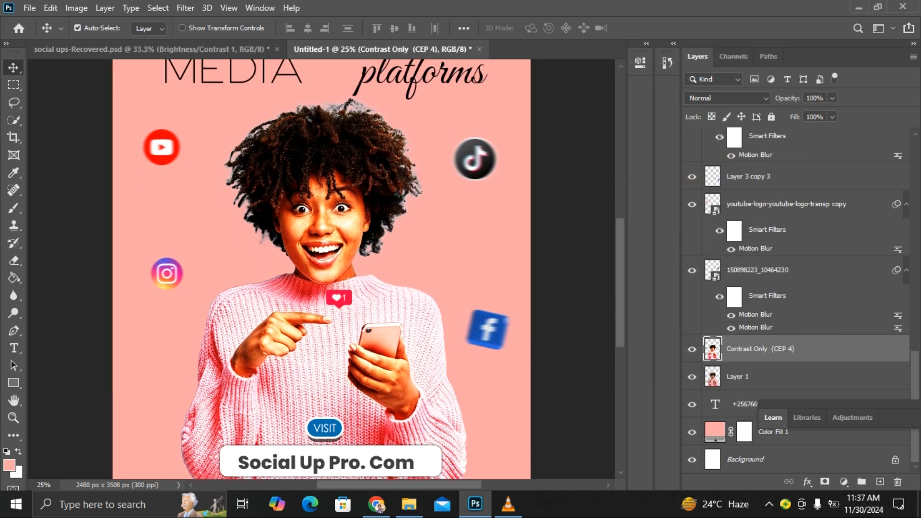
scroll(321, 269, "up", 1)
left_click(795, 376, "shift")
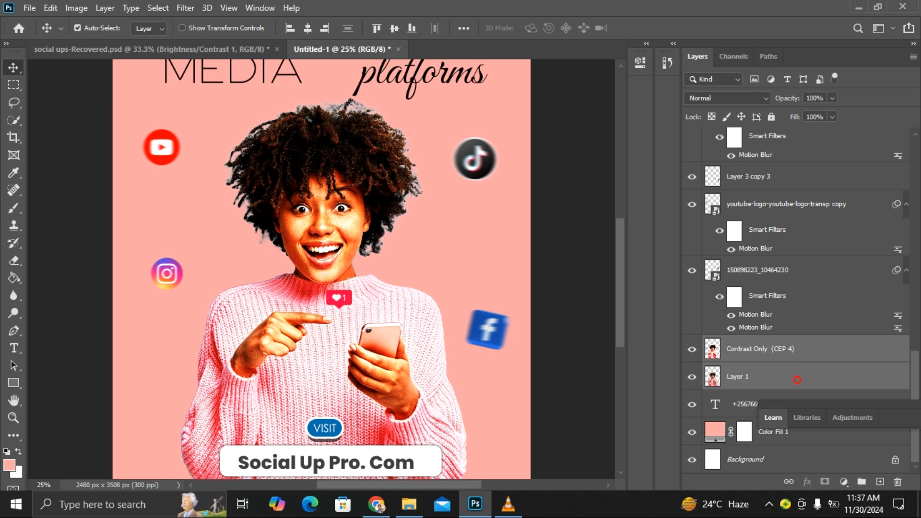
right_click(797, 377)
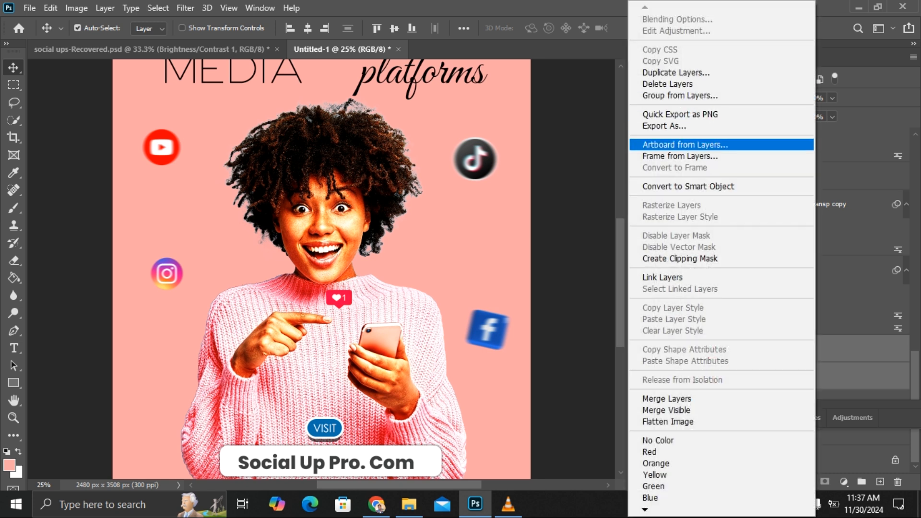
left_click(578, 224)
left_click(692, 349)
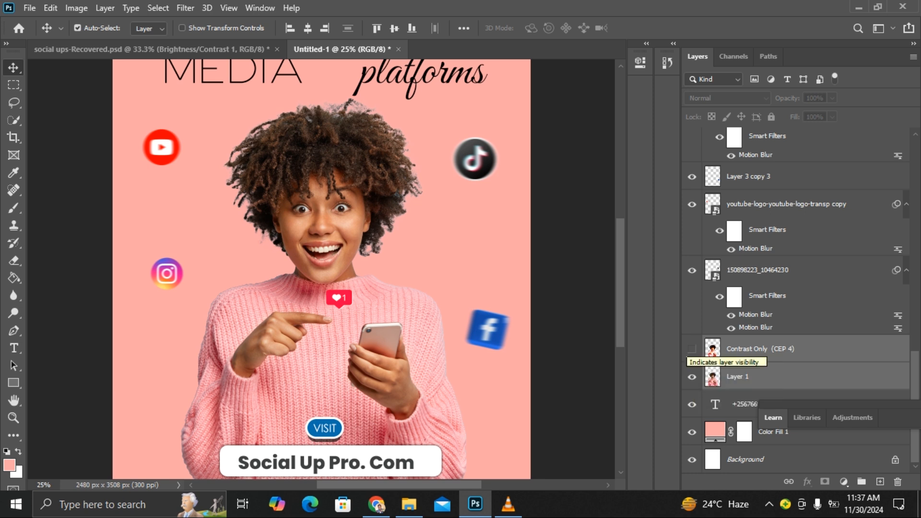
left_click(692, 349)
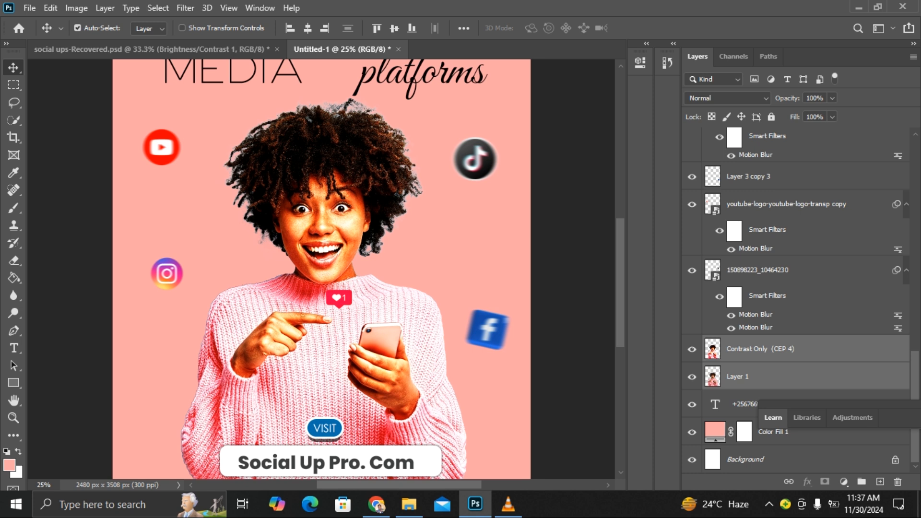
Convert the two selected woman layers into one smart object and rasterize it into a single layer.
right_click(811, 377)
left_click(680, 186)
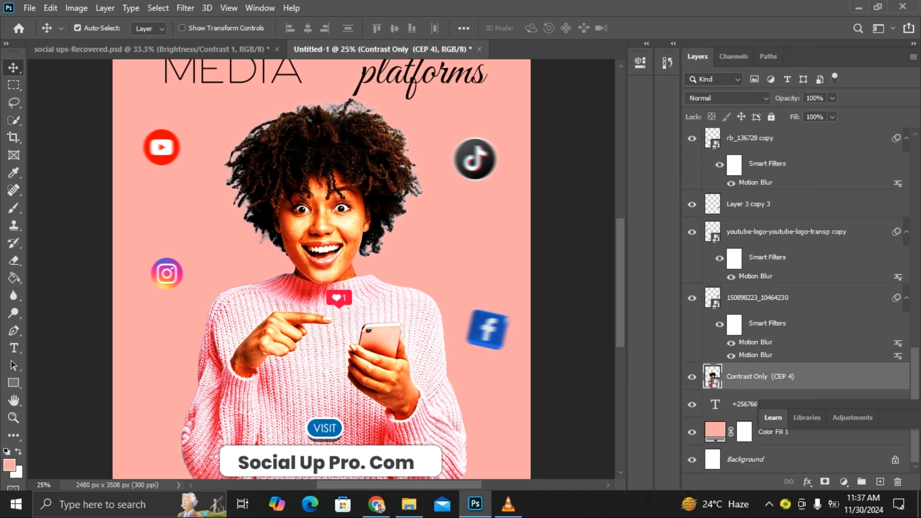
right_click(860, 377)
left_click(719, 251)
Move the Facebook icon up, the TikTok icon slightly outward, and the Instagram icon down and outward beside the woman.
scroll(322, 264, "down", 5)
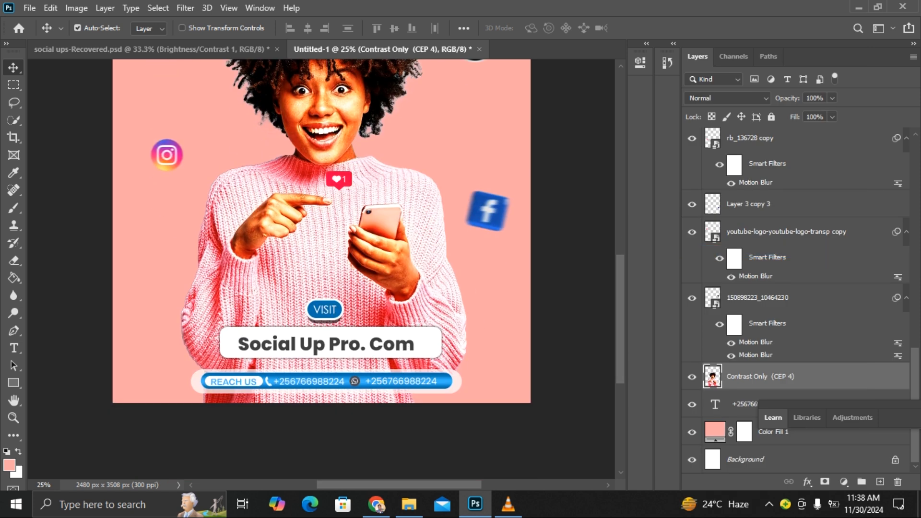
scroll(322, 268, "up", 7)
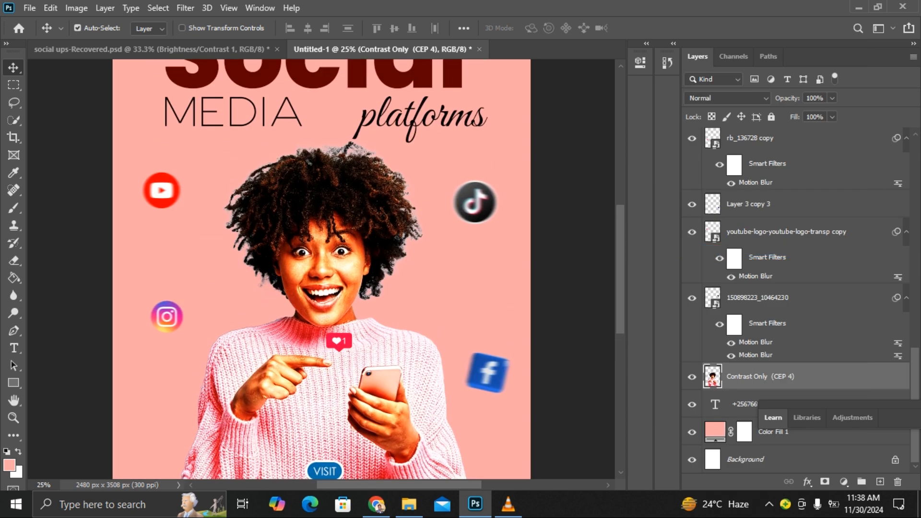
scroll(322, 269, "down", 5)
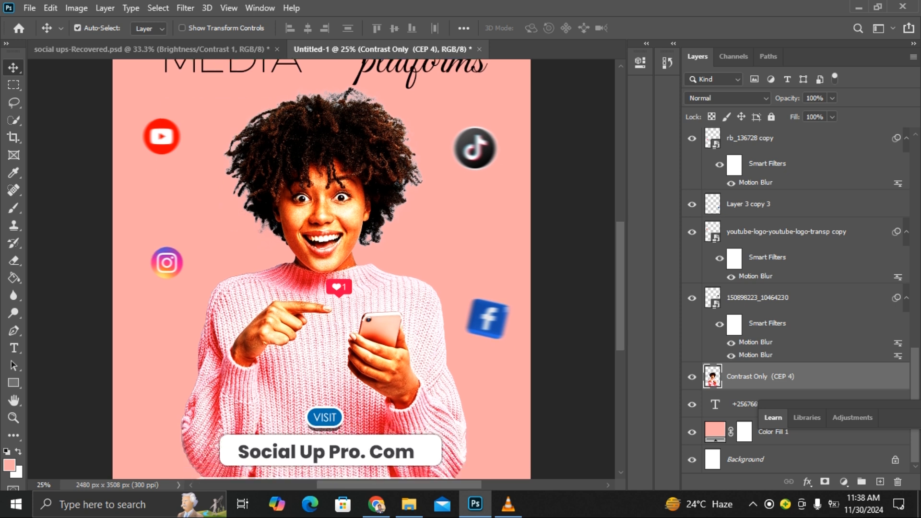
left_click_drag(488, 264, 484, 223)
left_click_drag(477, 94, 486, 105)
left_click(167, 208)
left_click_drag(167, 209, 159, 223)
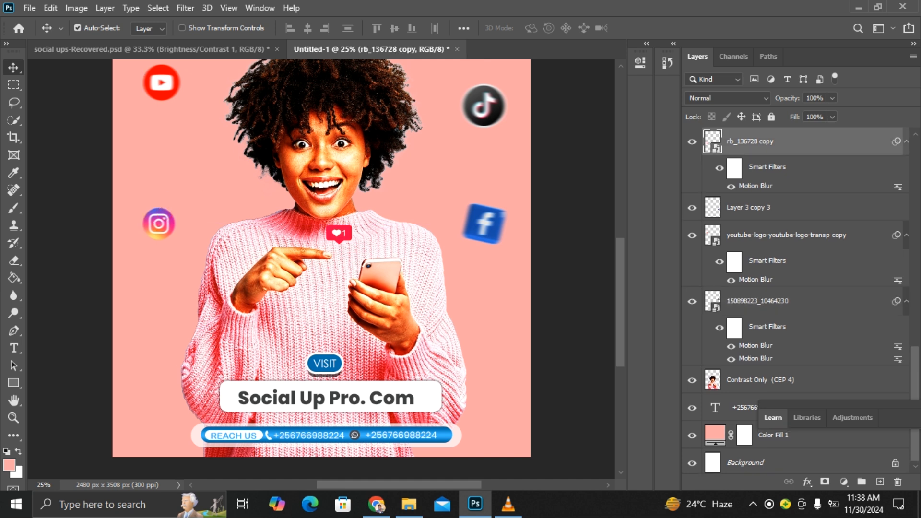
Fine-tune the headline by shifting "platforms" and "grow your" up and left and nudging "Social" and "MEDIA" slightly up.
scroll(321, 269, "up", 5)
left_click_drag(402, 205, 397, 200)
left_click(298, 102)
left_click_drag(298, 101, 283, 92)
left_click_drag(304, 140, 308, 131)
left_click_drag(286, 198, 288, 190)
left_click_drag(409, 177, 401, 170)
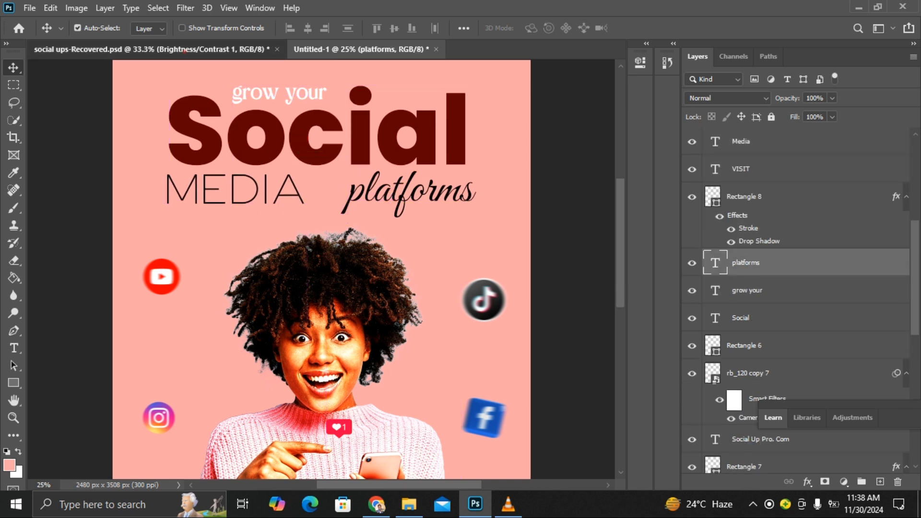
Compare the woman and surrounding icons in Untitled-1 with the social ups-Recovered.psd reference at several magnifications.
left_click(184, 49)
key("ctrl+minus")
key("ctrl+minus")
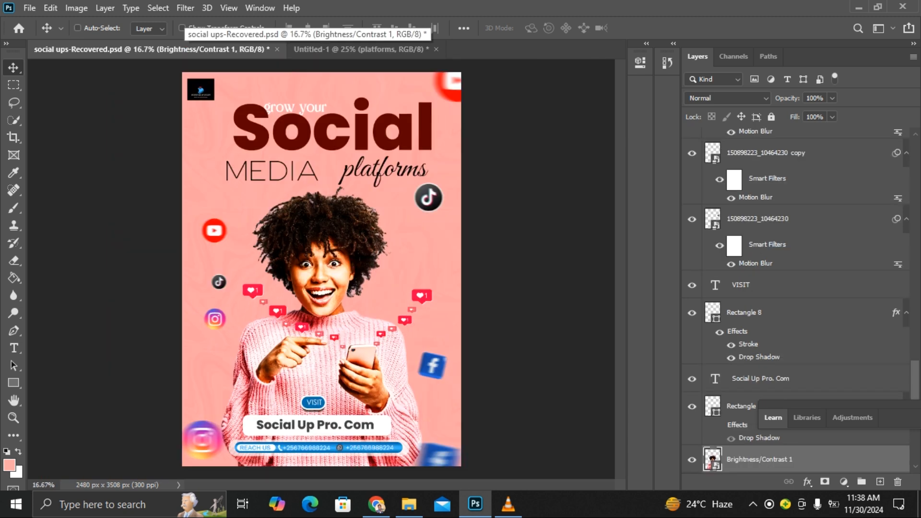
key("ctrl+plus")
key("ctrl+plus")
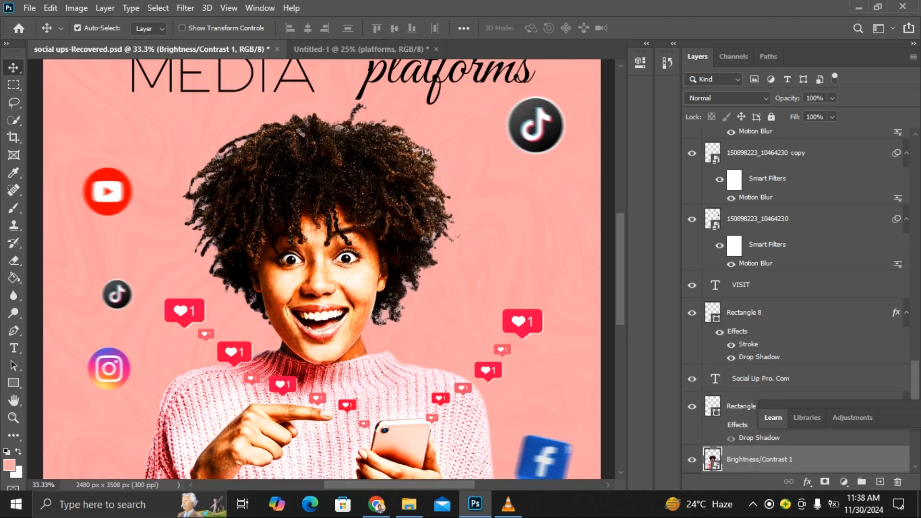
left_click(327, 49)
scroll(326, 268, "down", 4)
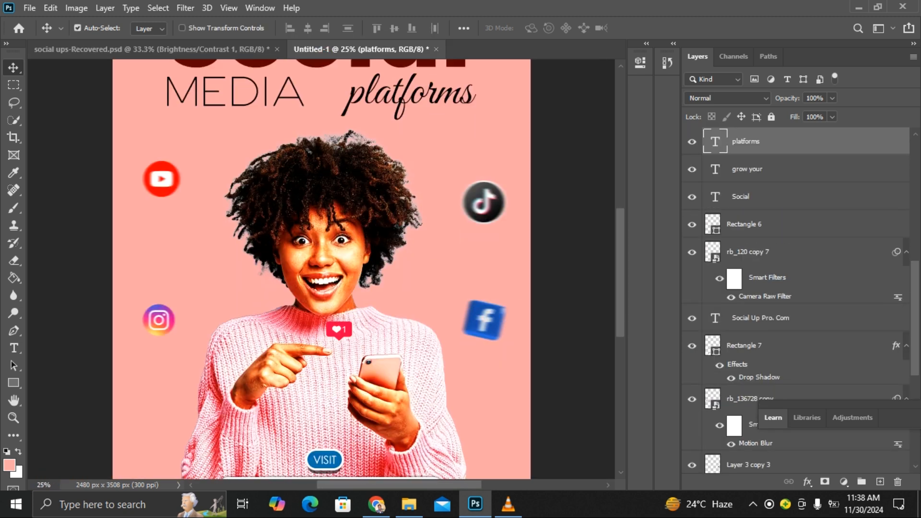
scroll(326, 268, "down", 2)
scroll(326, 269, "up", 1)
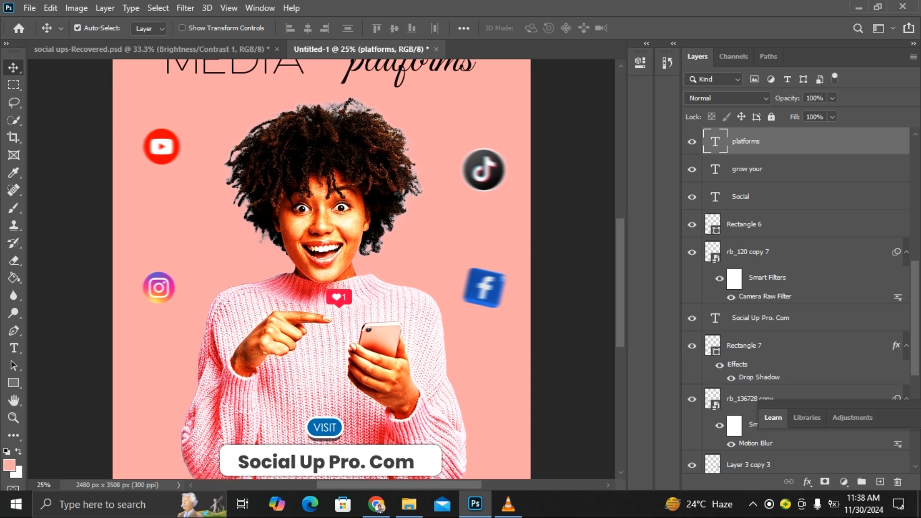
key("ctrl+Tab")
scroll(291, 408, "down", 2)
scroll(291, 409, "up", 1)
left_click(362, 52)
key("ctrl+plus")
key("ctrl+plus")
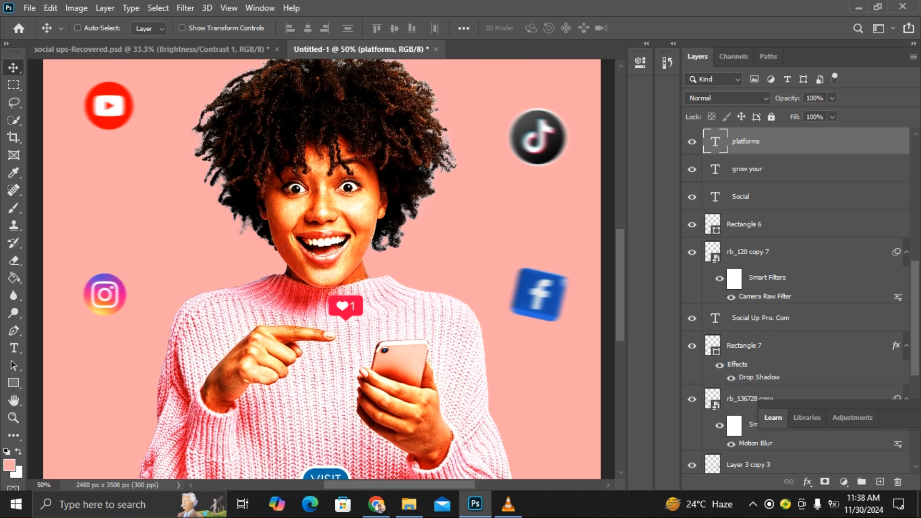
key("ctrl+minus")
key("ctrl+minus")
Copy the logo from social ups-Recovered.psd into Untitled-1 and place it in the poster's upper-left corner.
key("ctrl+Tab")
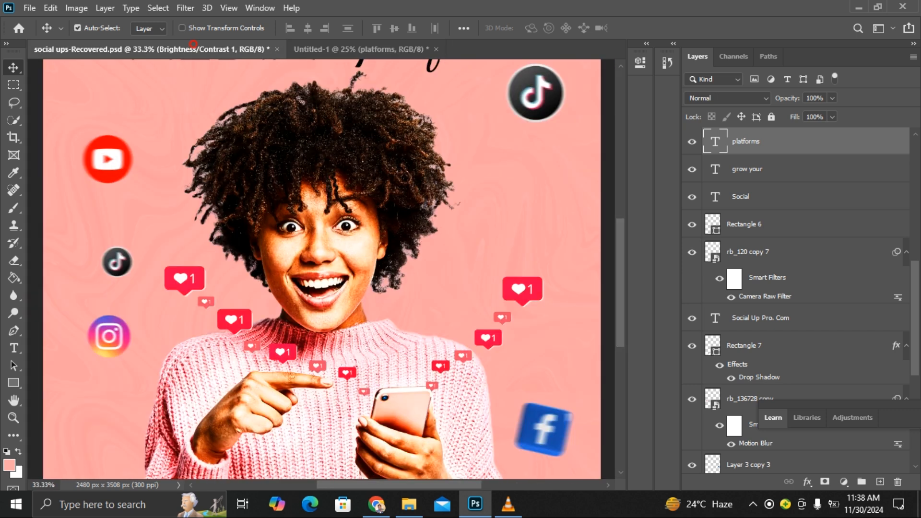
scroll(321, 269, "up", 3)
scroll(322, 268, "up", 5)
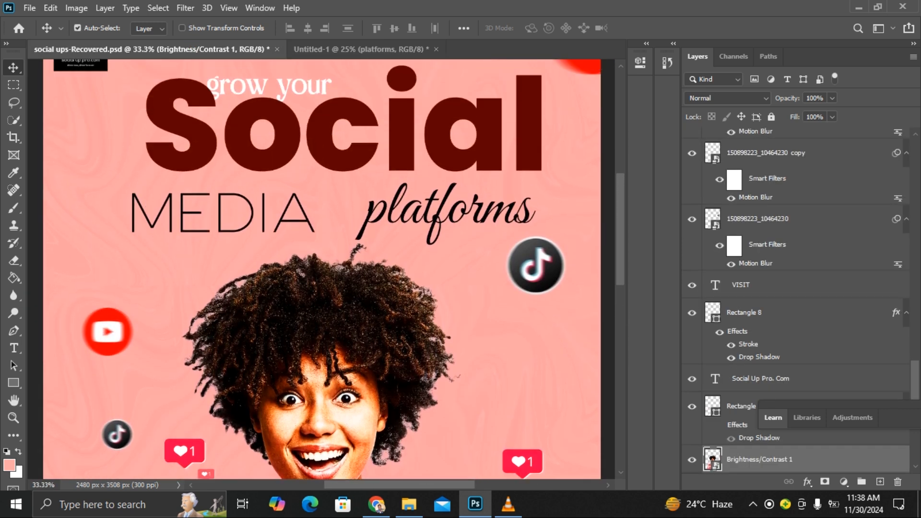
scroll(321, 268, "down", 1)
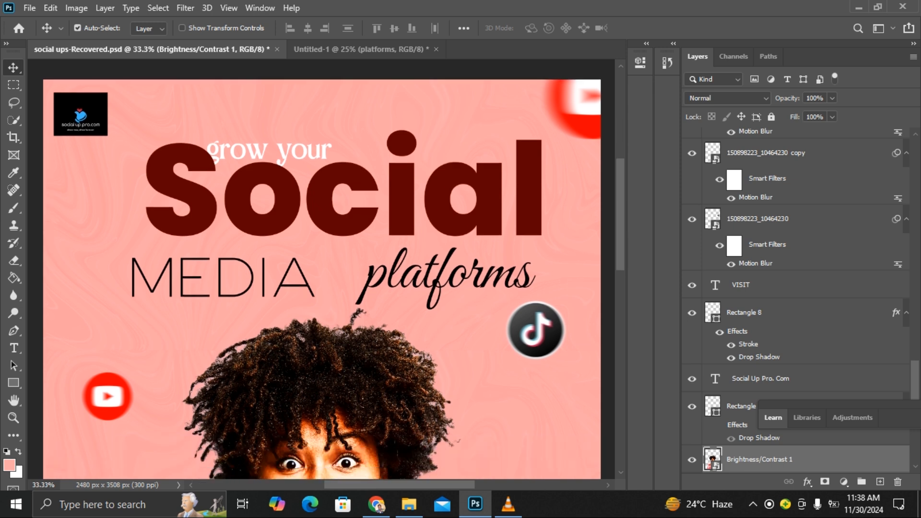
key("ctrl+minus")
key("ctrl+minus")
key("ctrl+minus")
key("ctrl+plus")
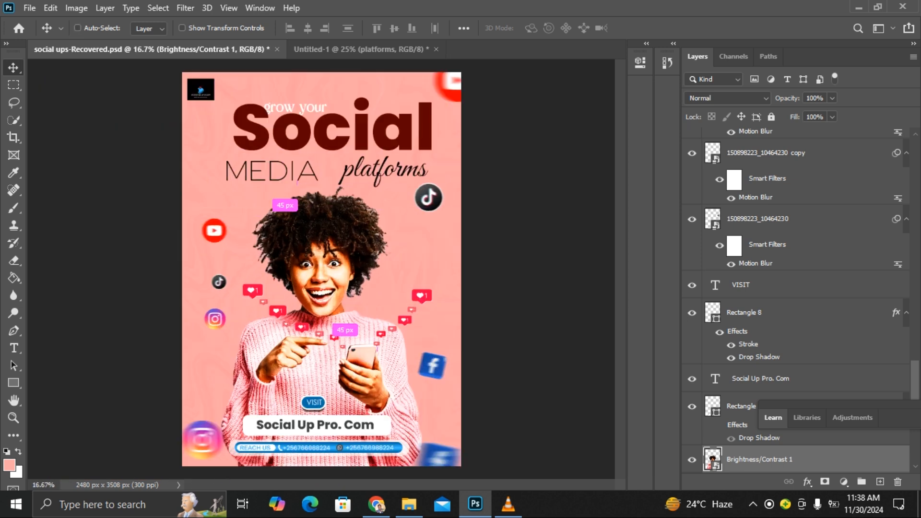
left_click_drag(200, 90, 315, 68)
key("ctrl+Tab")
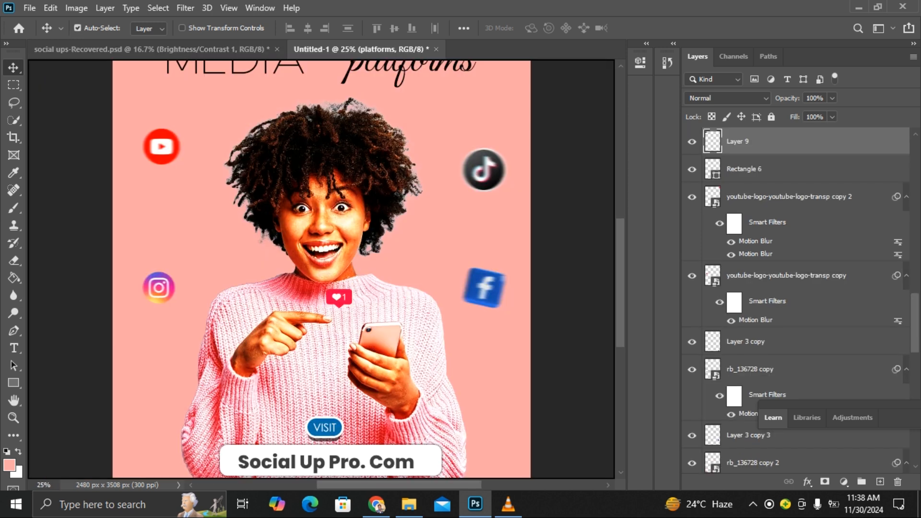
scroll(321, 269, "up", 3)
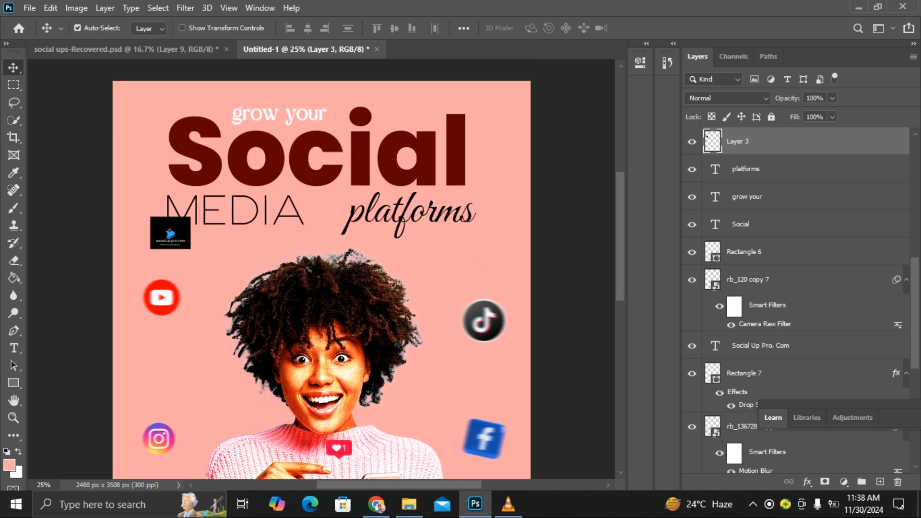
left_click_drag(165, 232, 141, 99)
Examine the full layer stack of social ups-Recovered.psd, from the contact bar layers down to the marble textures and color fill.
left_click(186, 49)
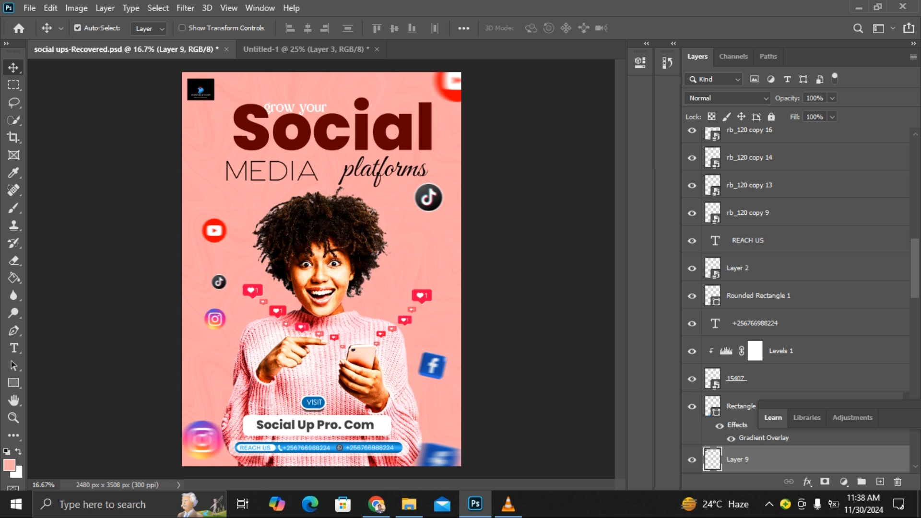
left_click(378, 238)
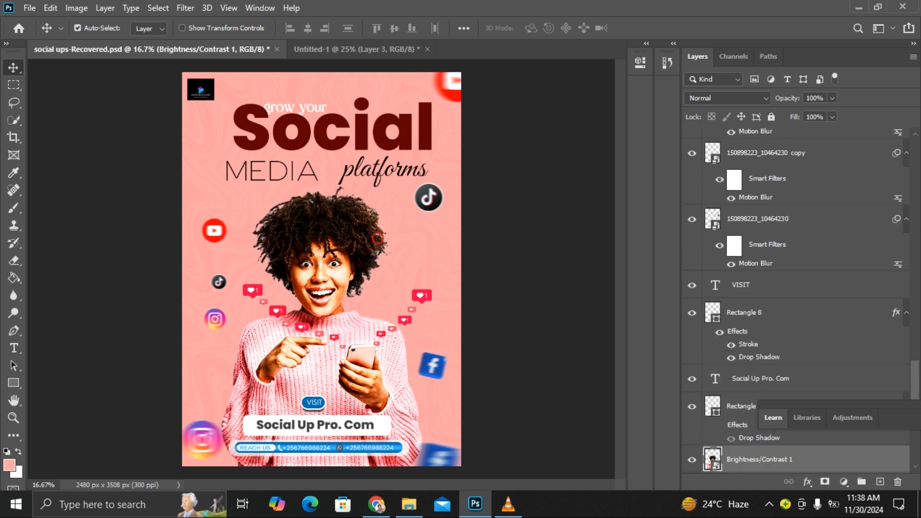
scroll(796, 298, "up", 15)
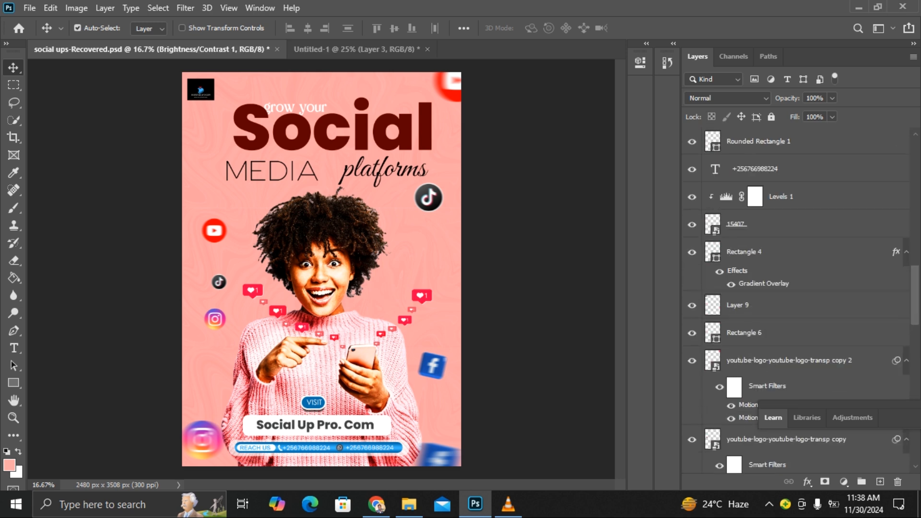
scroll(796, 298, "up", 10)
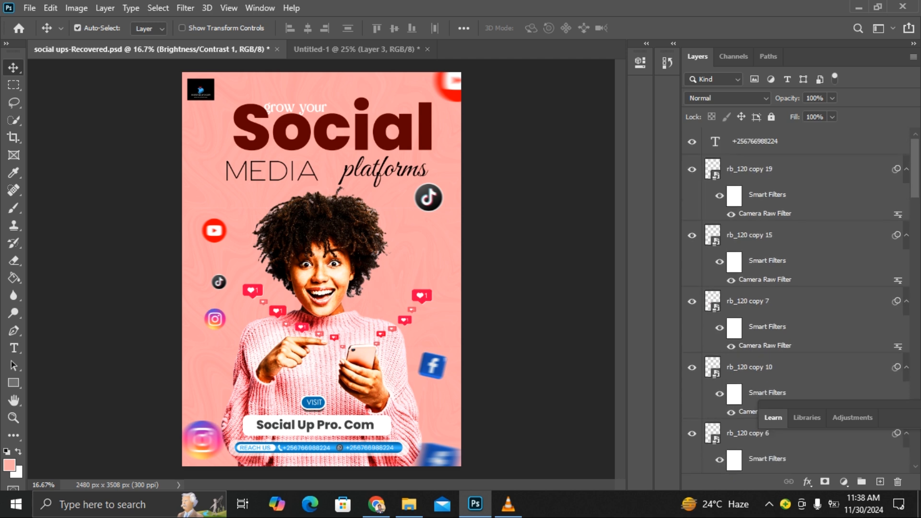
scroll(796, 297, "up", 10)
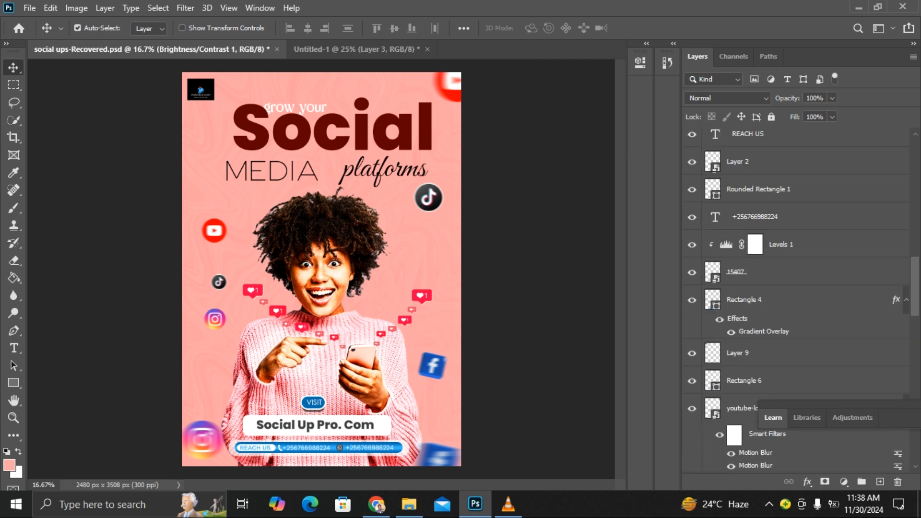
scroll(796, 297, "down", 15)
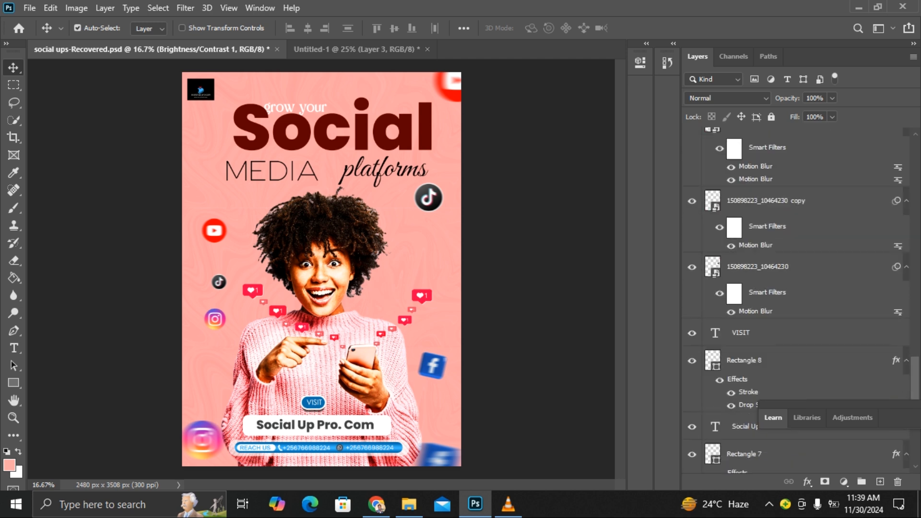
scroll(796, 298, "down", 3)
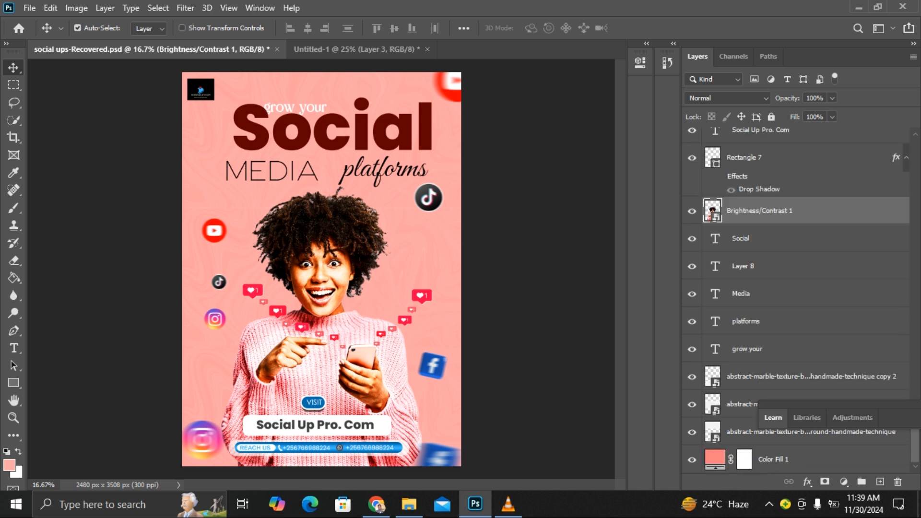
Start placing an embedded file in Untitled-1 and look through the Desktop folder for the image.
left_click(336, 50)
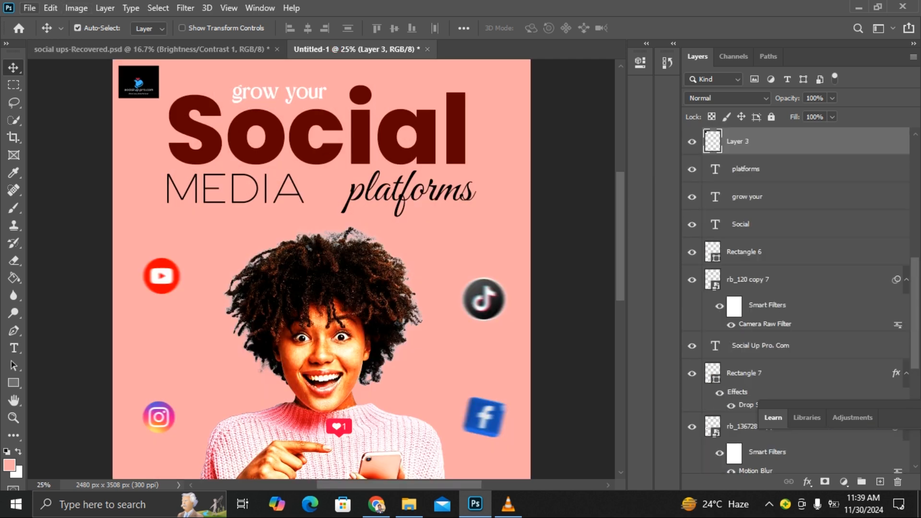
left_click(30, 7)
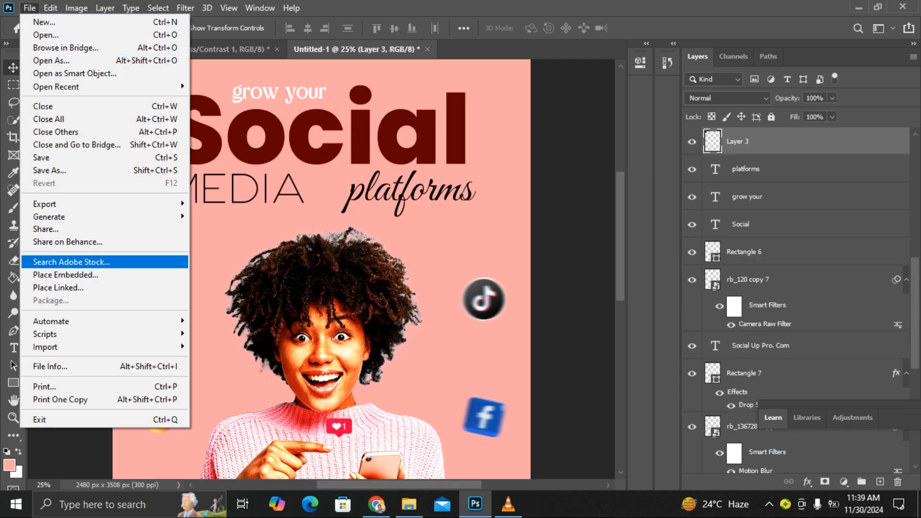
left_click(158, 274)
scroll(238, 216, "down", 15)
scroll(237, 216, "down", 20)
scroll(238, 201, "up", 20)
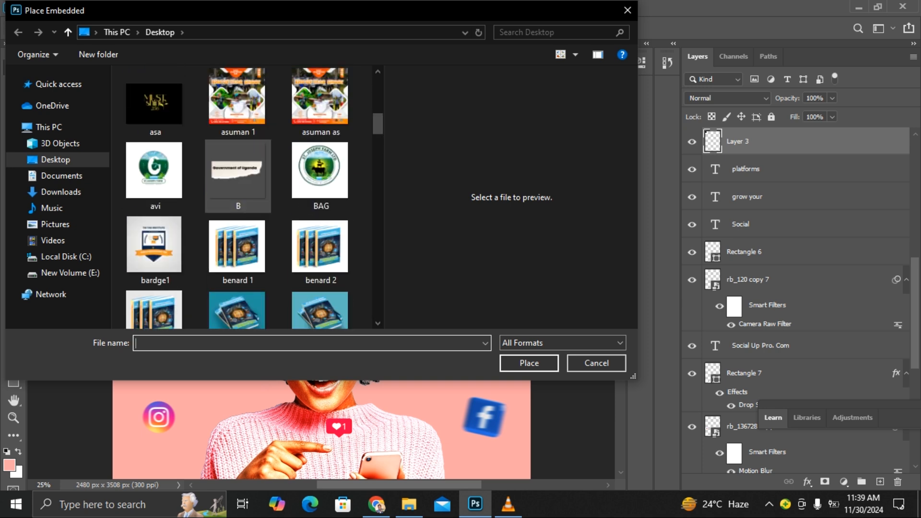
scroll(237, 201, "up", 5)
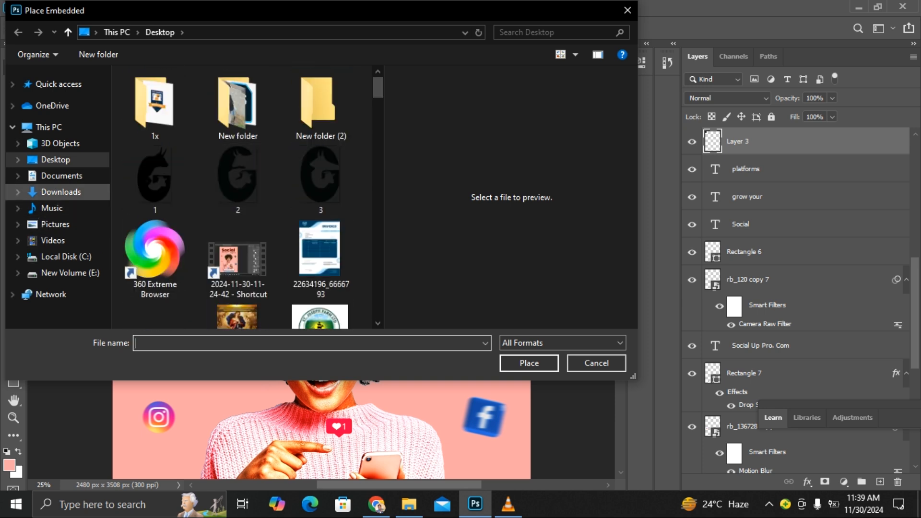
Look through the Downloads, Videos and Documents folders for the image to place.
left_click(60, 192)
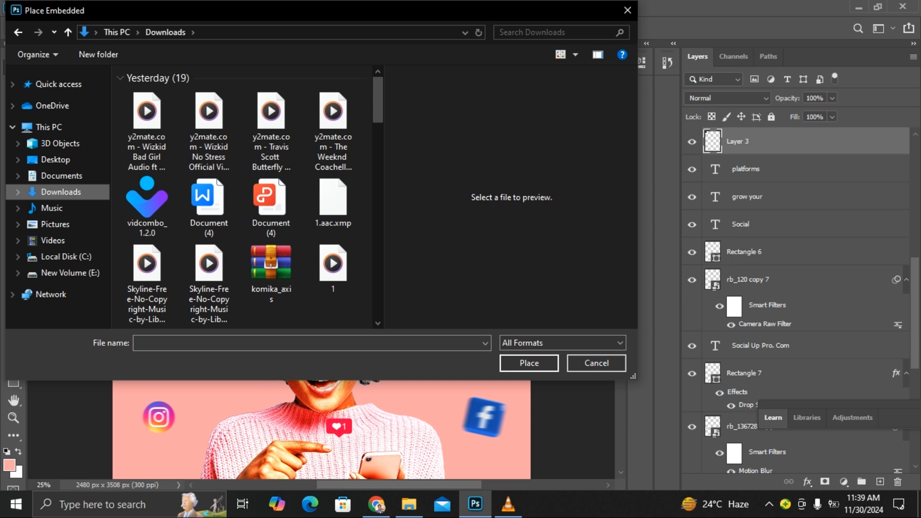
left_click(68, 223)
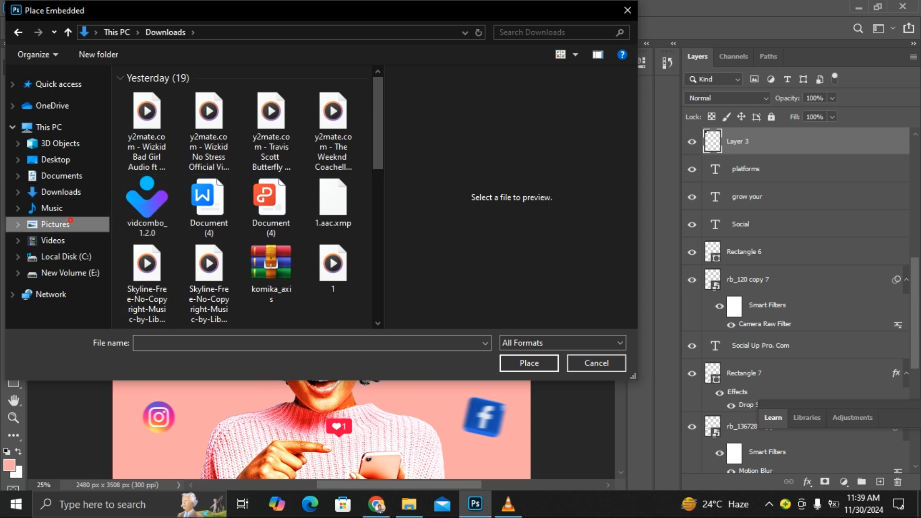
left_click(53, 240)
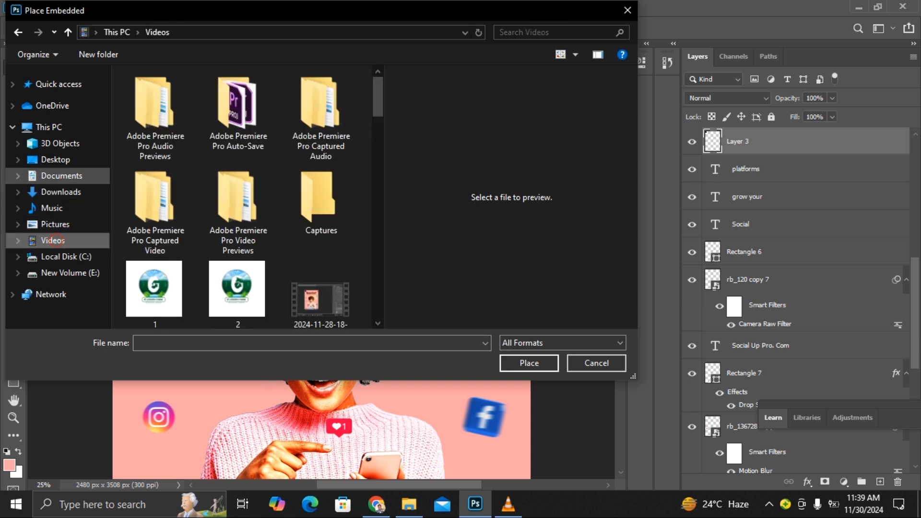
left_click(56, 180)
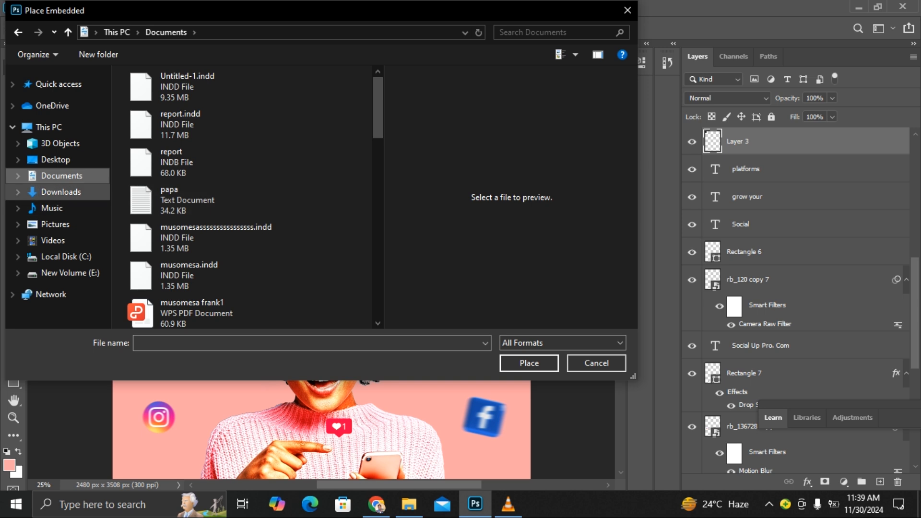
left_click(48, 189)
scroll(271, 202, "down", 5)
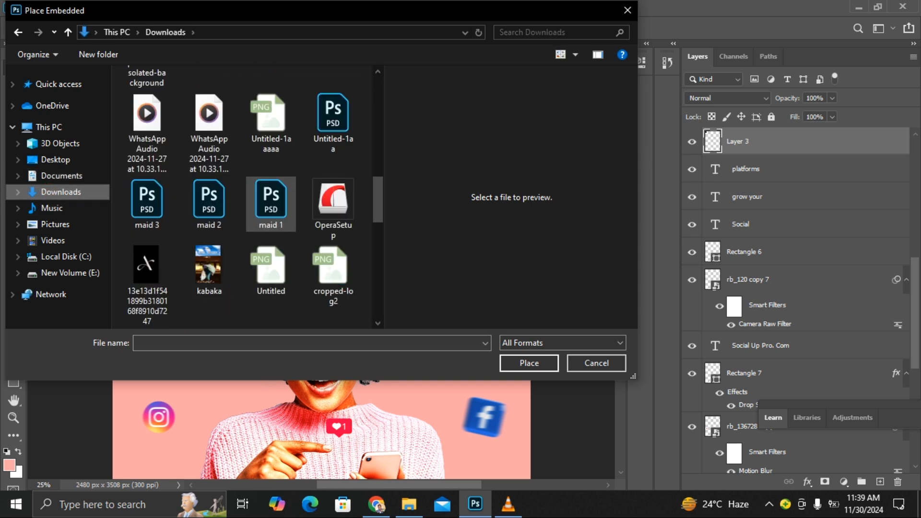
scroll(271, 202, "down", 5)
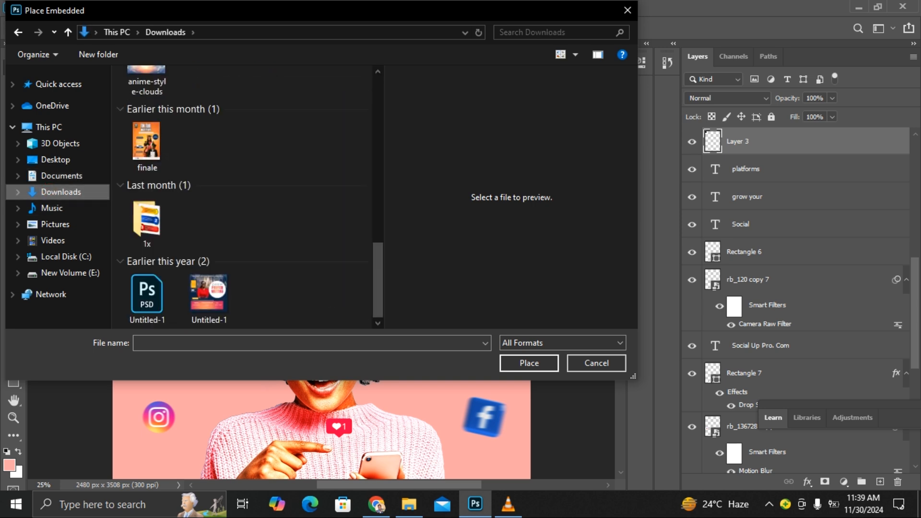
Open the folder named with dashes on New Volume (E:) and look through its files for the image.
left_click(58, 273)
scroll(247, 193, "down", 15)
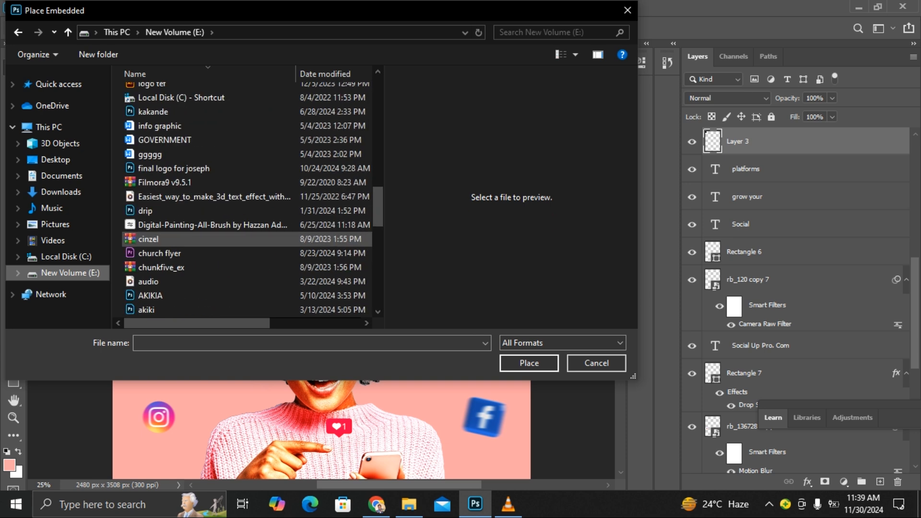
scroll(206, 239, "down", 11)
double_click(176, 308)
scroll(176, 307, "down", 12)
scroll(239, 283, "down", 12)
scroll(240, 283, "down", 12)
scroll(239, 283, "down", 6)
scroll(240, 283, "up", 4)
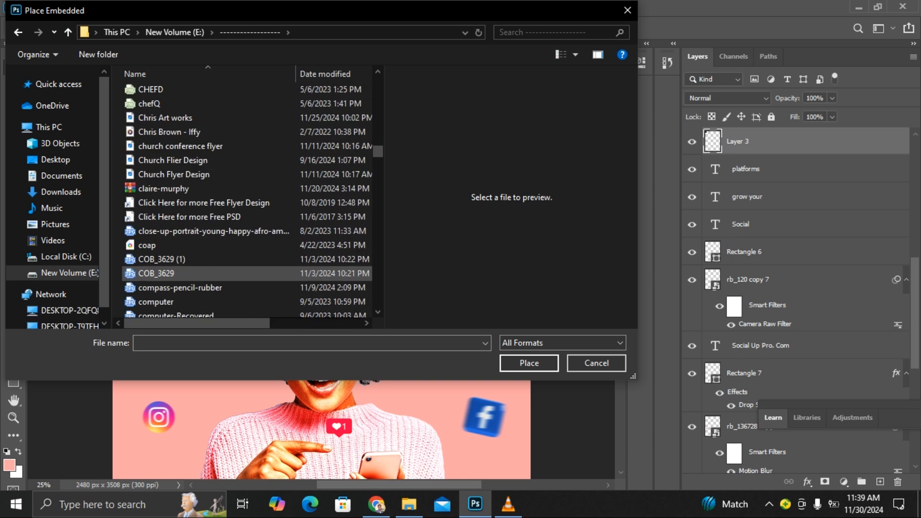
scroll(240, 232, "down", 15)
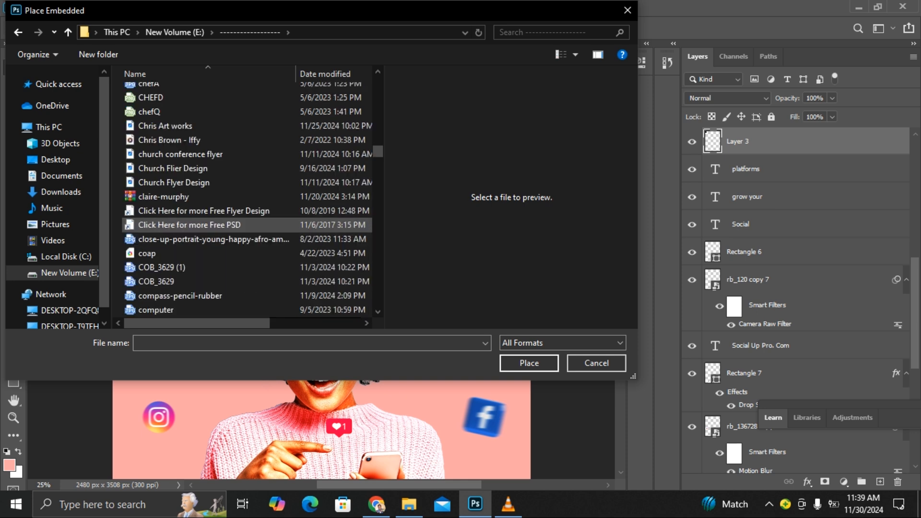
scroll(240, 232, "down", 10)
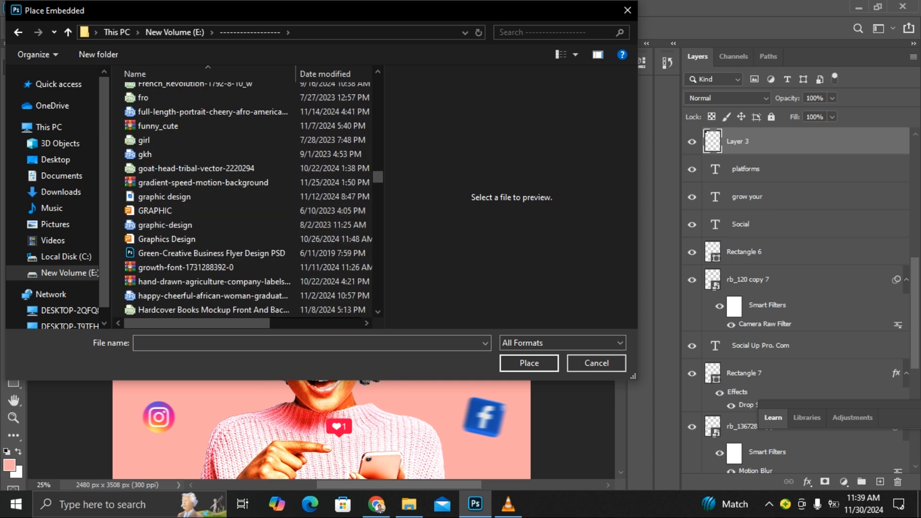
Show the files as large icons and place the orange glow image 02_by_duzulek_daw6c3p at its original scale.
left_click(570, 55)
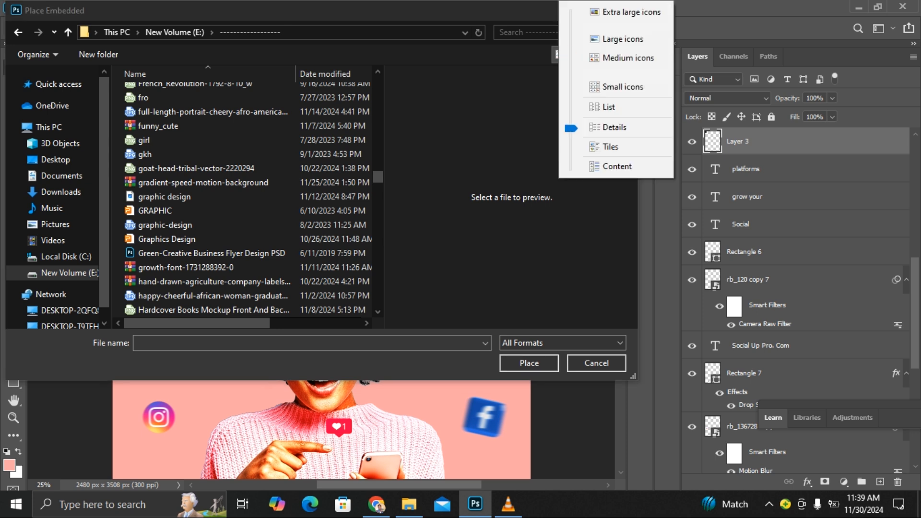
left_click(622, 39)
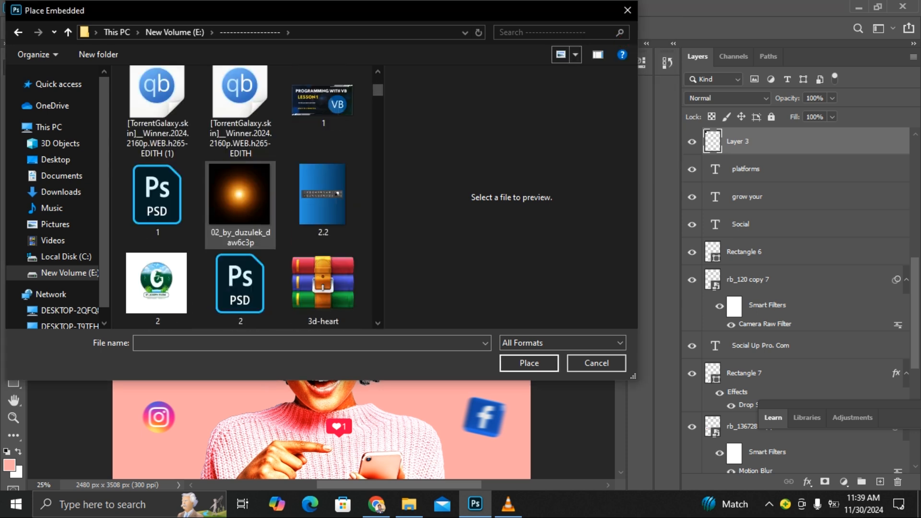
left_click(240, 204)
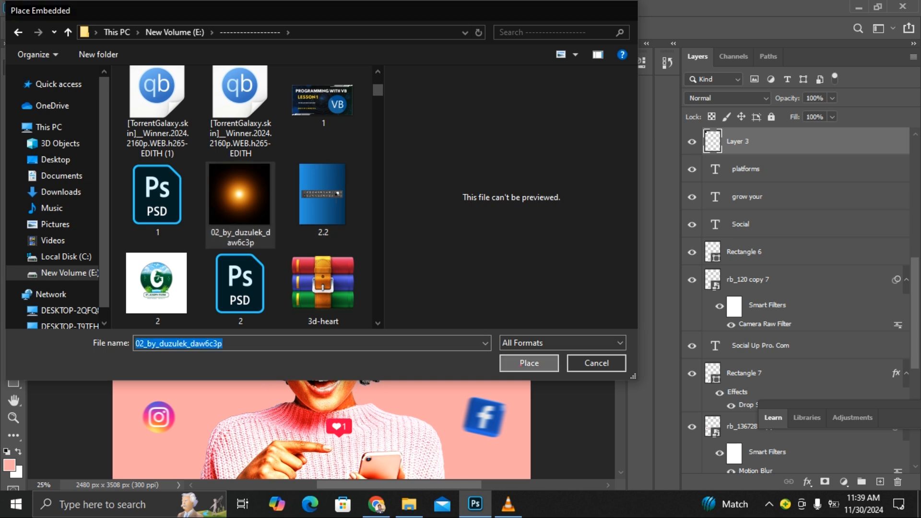
left_click(529, 362)
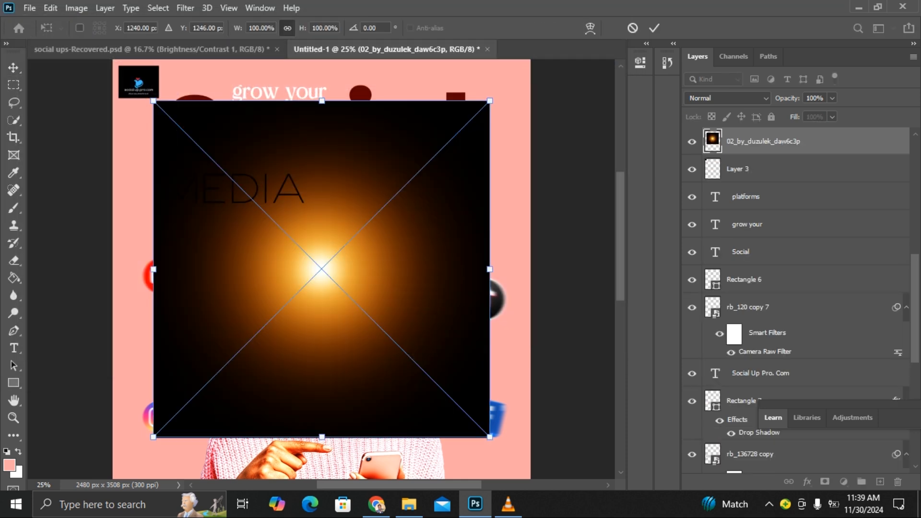
key("Return")
Bring the orange glow layer to the top of the layer stack and position the glow over the woman below the headline.
key("v")
left_click_drag(242, 183, 286, 240)
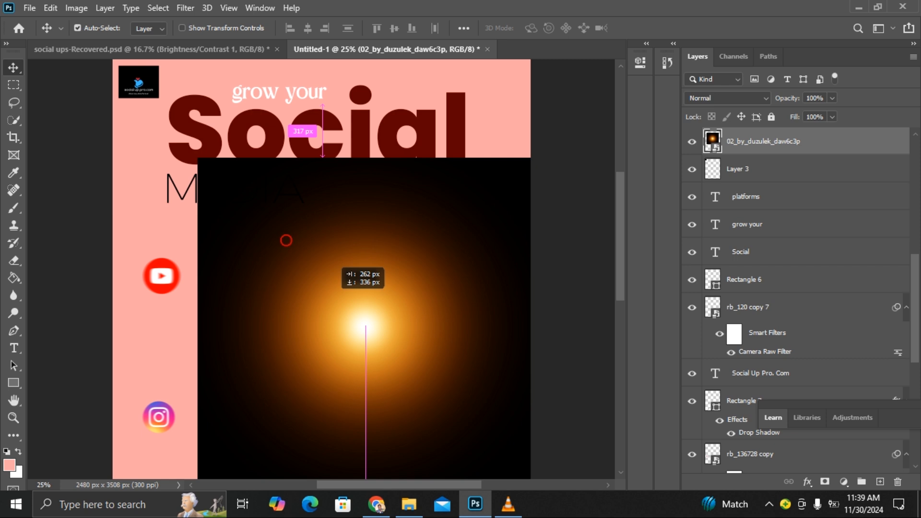
scroll(796, 298, "up", 3)
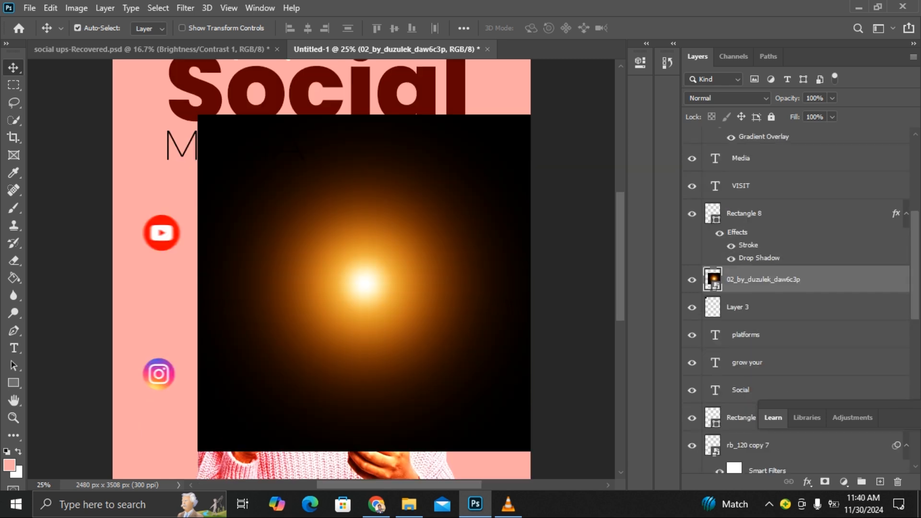
left_click(800, 278)
left_click_drag(822, 384, 755, 142)
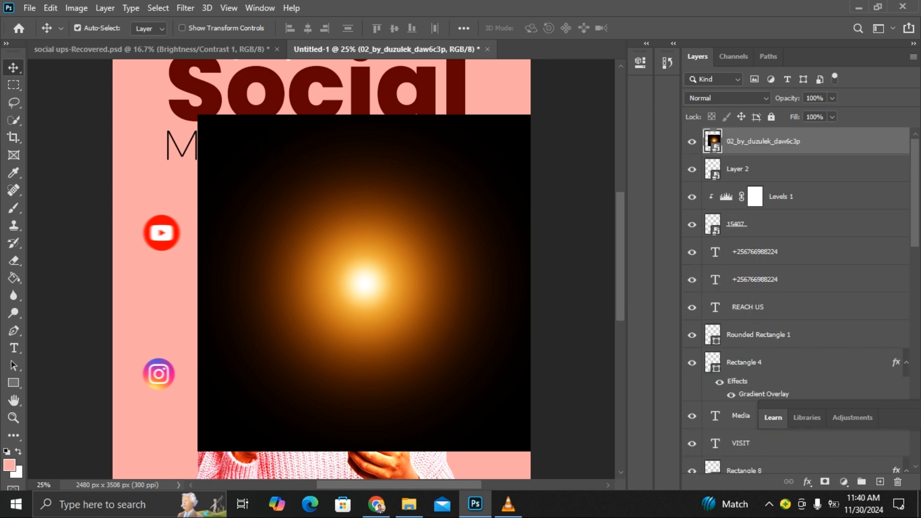
left_click_drag(429, 195, 408, 237)
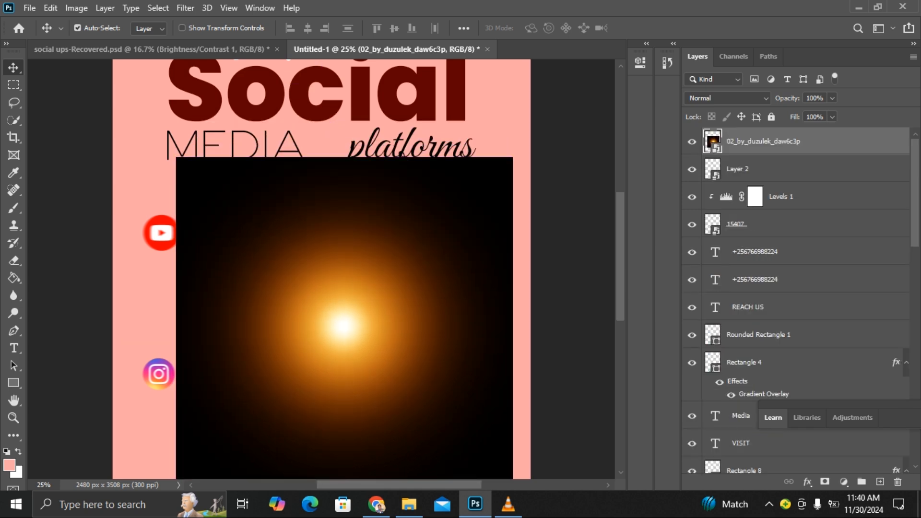
Set the orange glow layer's blend mode to Screen and position its bright centre below "platforms", beside the woman's hair.
scroll(407, 236, "down", 3)
key("ctrl+minus")
left_click_drag(396, 227, 411, 243)
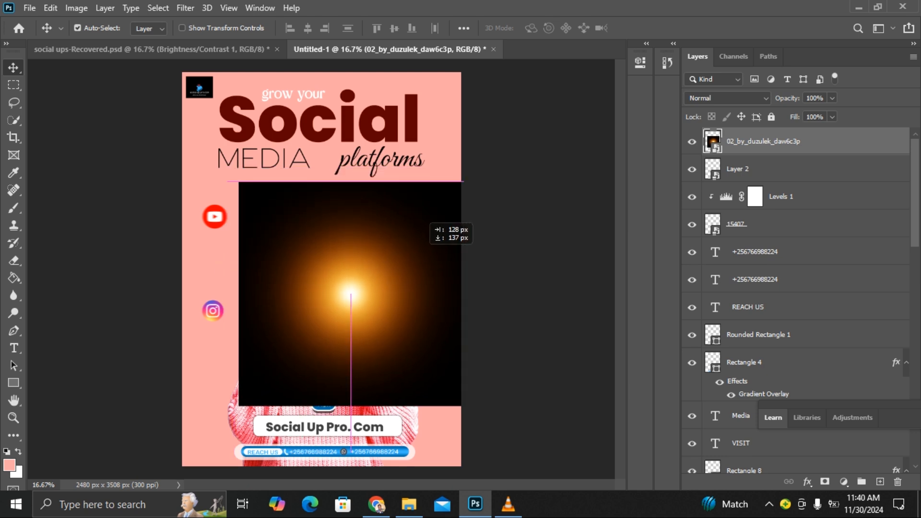
left_click(726, 97)
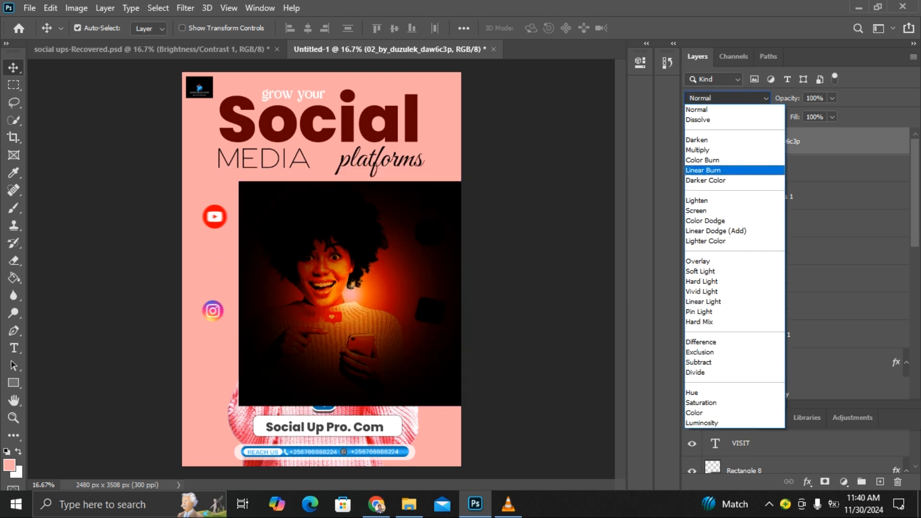
left_click(699, 209)
left_click_drag(383, 249, 429, 153)
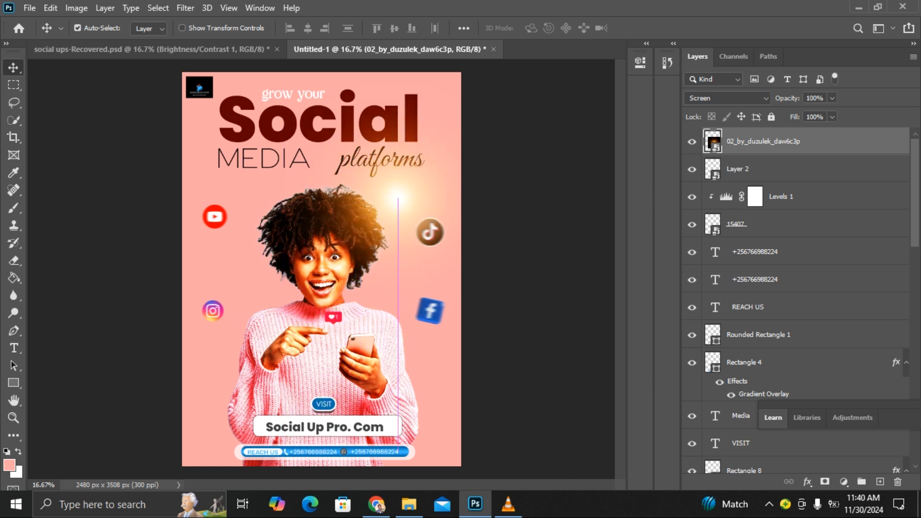
left_click_drag(389, 207, 423, 184)
Enlarge the glow proportionally about its centre to 135.80% and shift it slightly outward, towards the poster's right edge.
key("ctrl+plus")
scroll(321, 269, "up", 1)
key("ctrl+t")
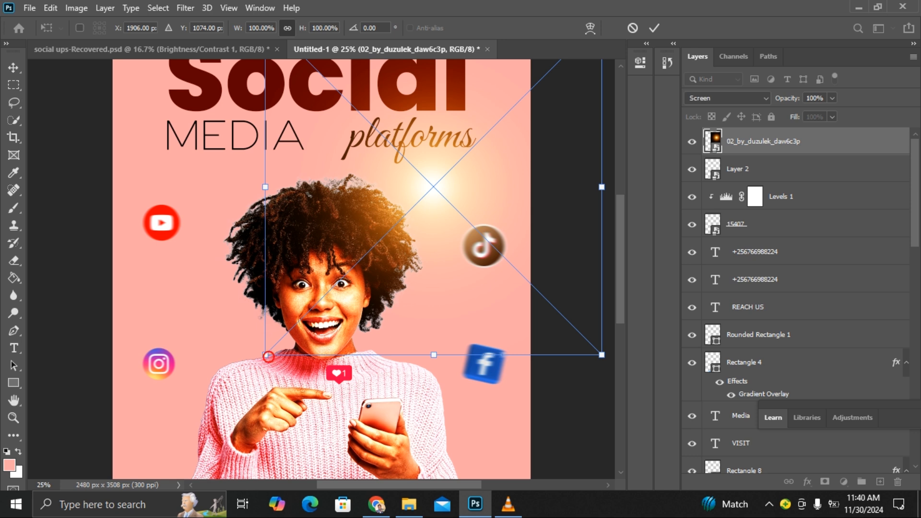
left_click_drag(265, 355, 206, 415)
left_click_drag(494, 100, 514, 96)
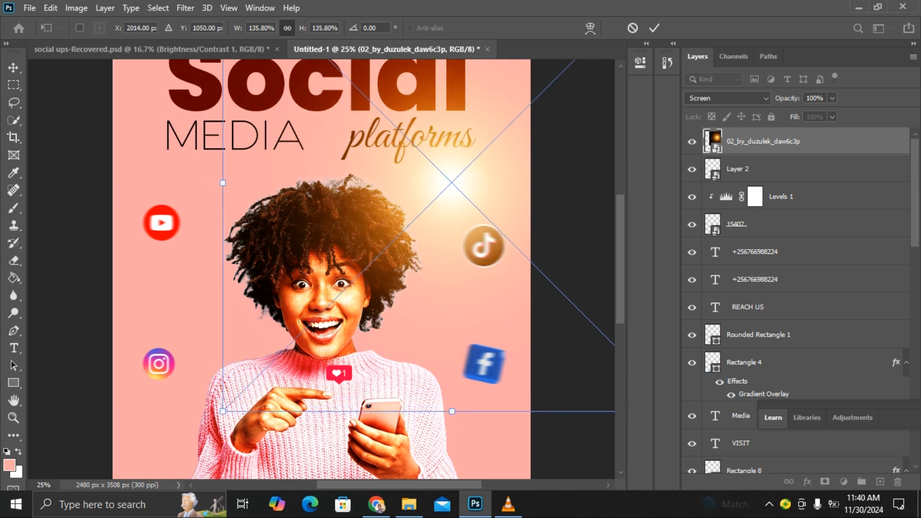
key("Return")
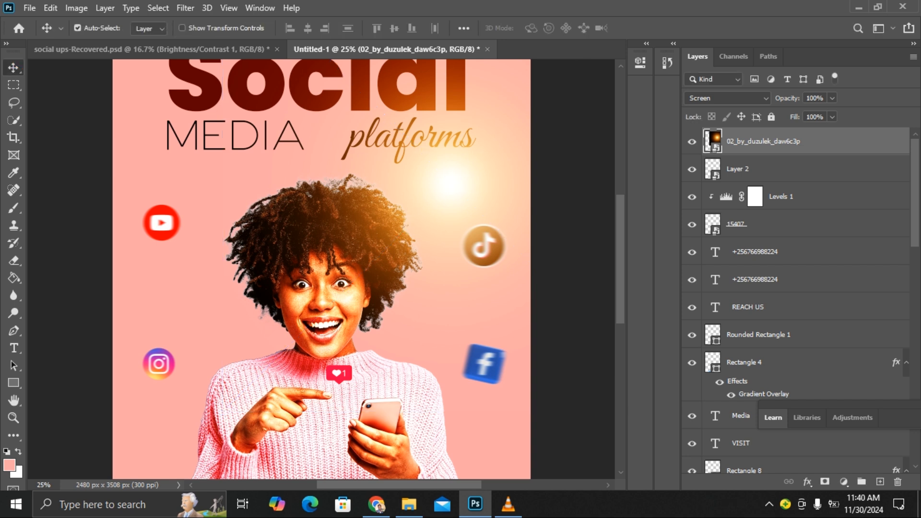
Lower the glow layer's opacity to 73% and check the effect across the poster.
left_click_drag(829, 113, 821, 112)
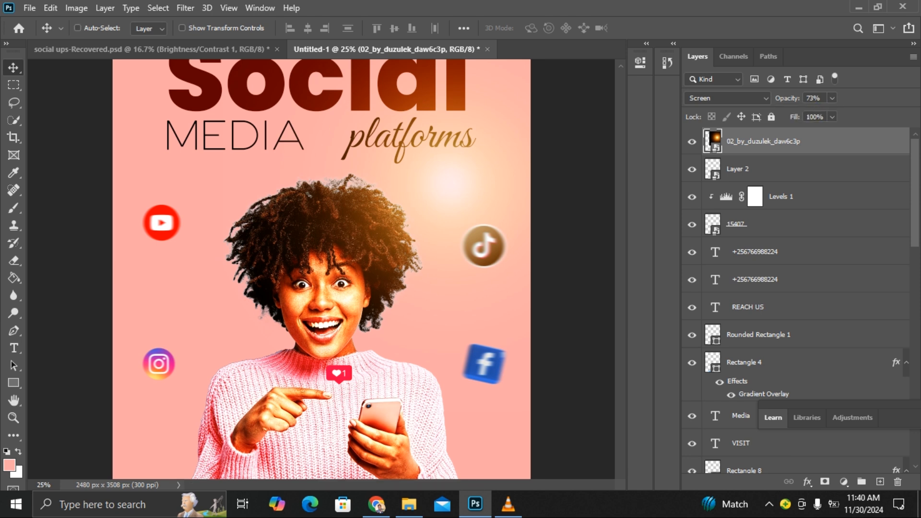
key("ctrl+minus")
key("ctrl+minus")
key("ctrl+plus")
key("ctrl+plus")
scroll(321, 269, "down", 3)
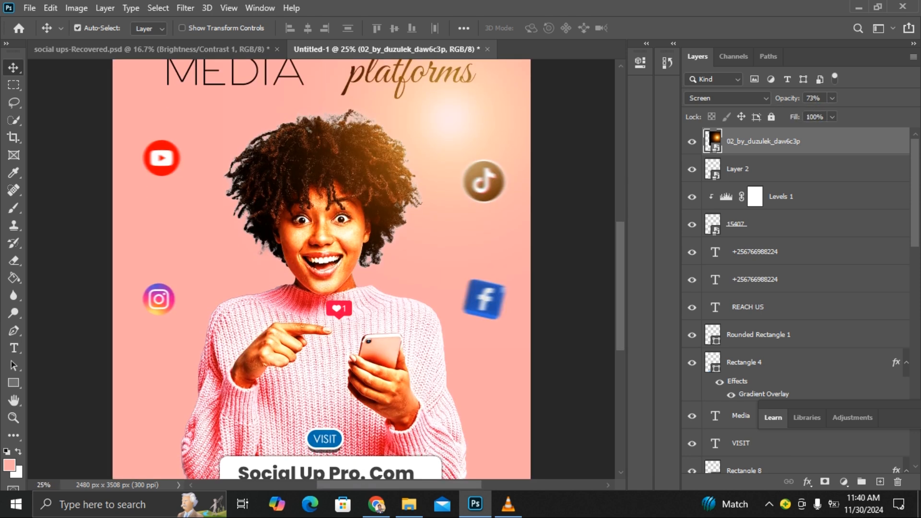
scroll(322, 269, "up", 5)
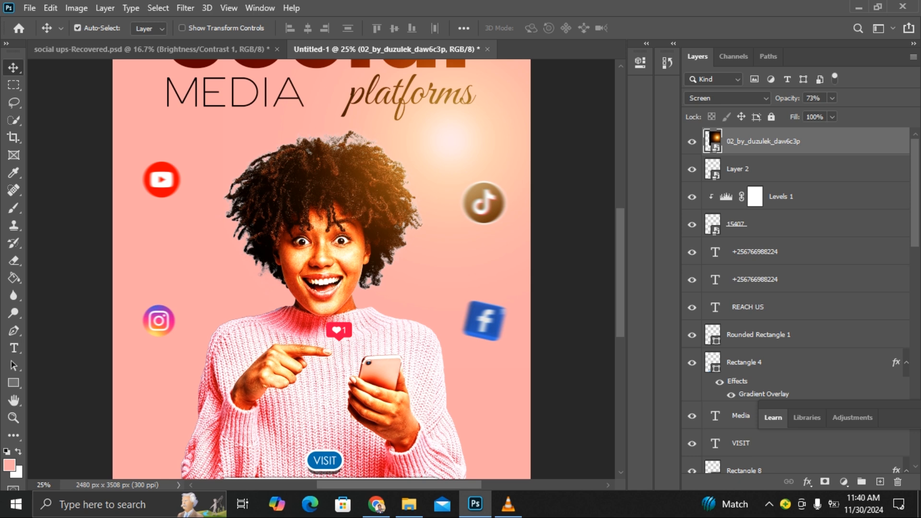